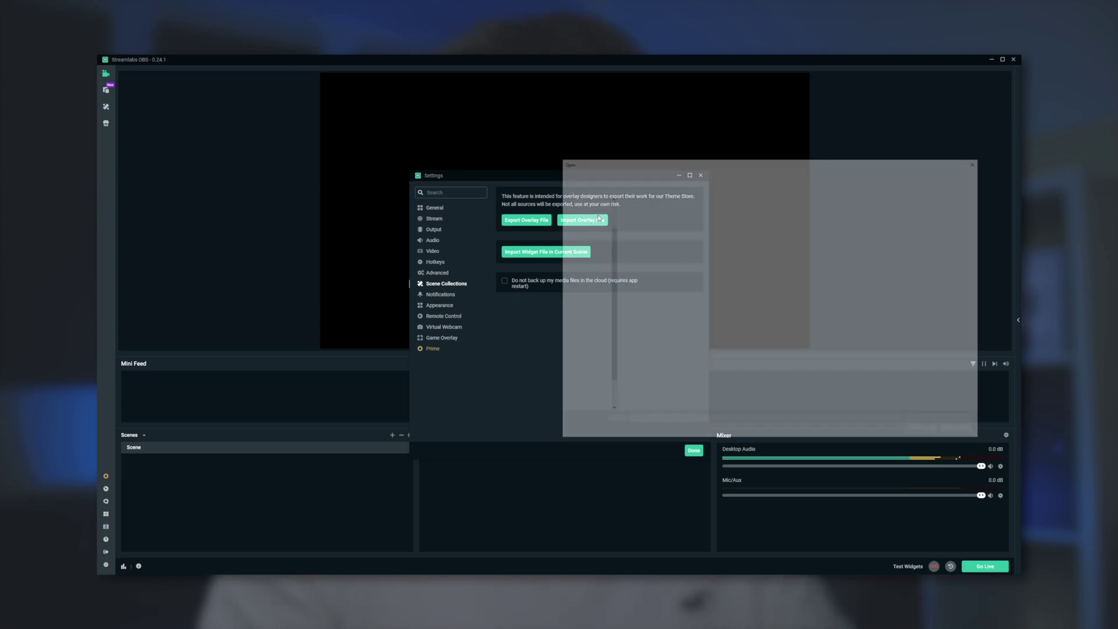
# Step: Import the DarkMode overlay file, then delete the cache and restart Streamlabs OBS
pyautogui.doubleClick(656, 208)
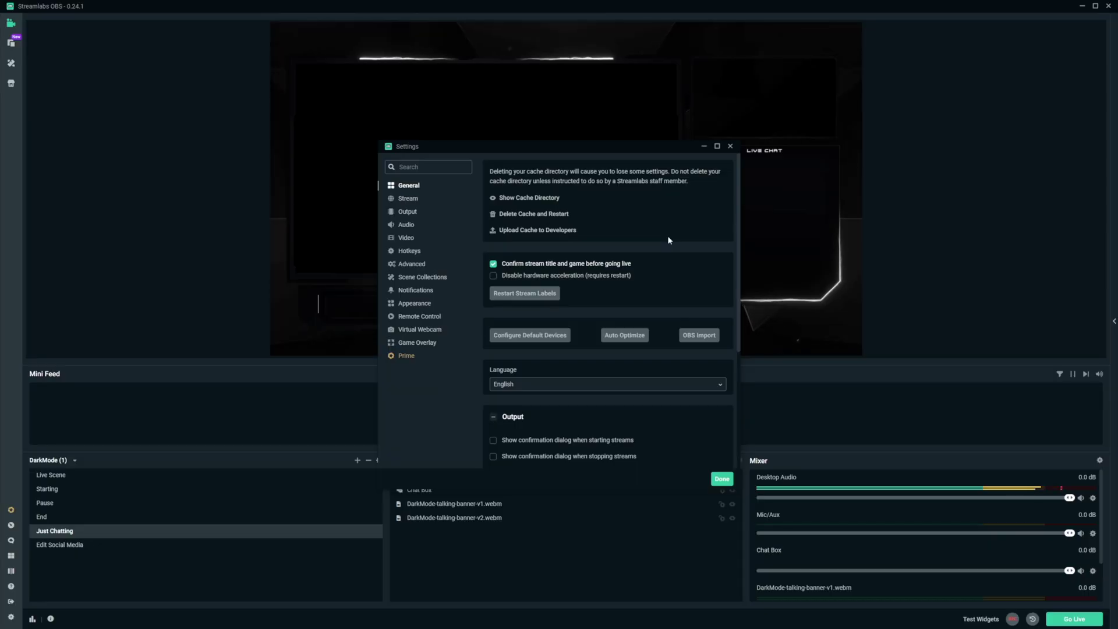
pyautogui.click(553, 215)
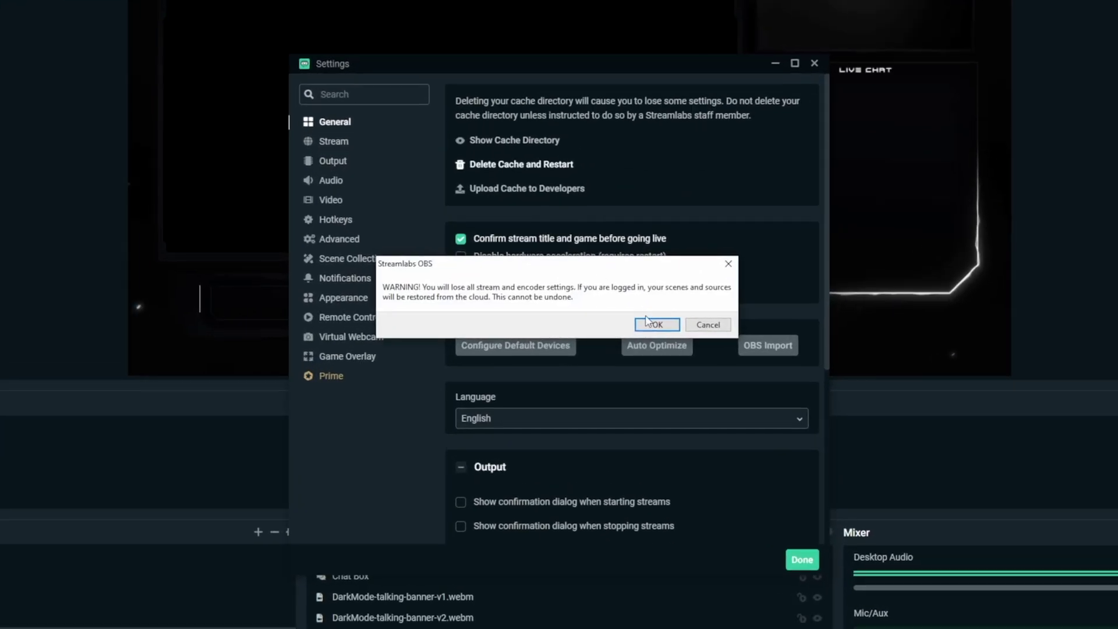
pyautogui.click(650, 324)
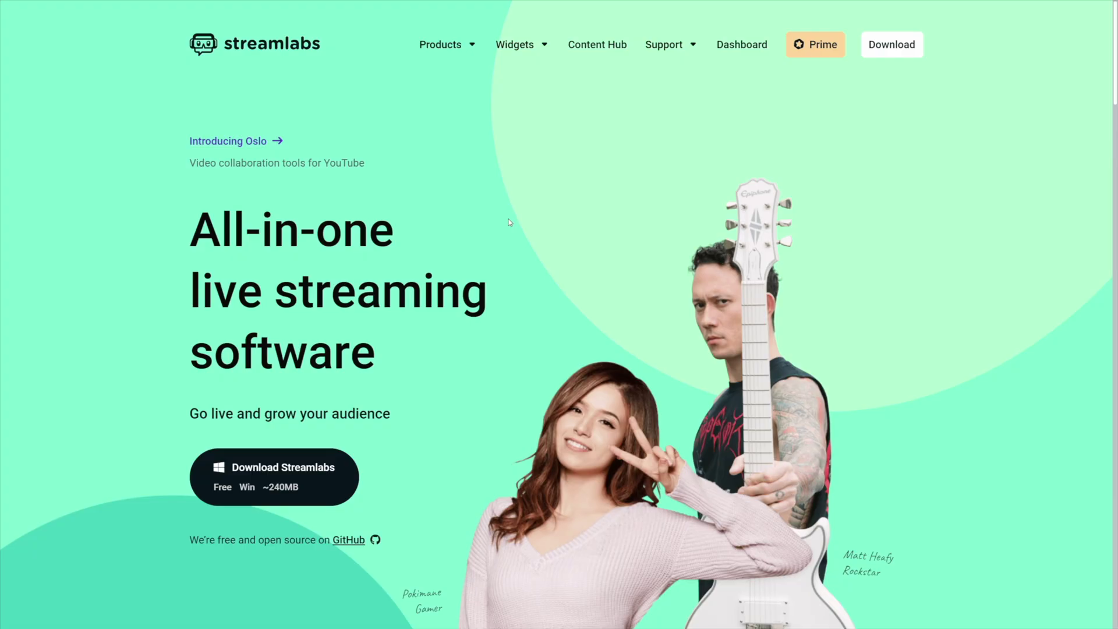
# Step: Download the Streamlabs OBS installer, then open the Discord neon-overlay-pack channel from the video description
pyautogui.click(263, 465)
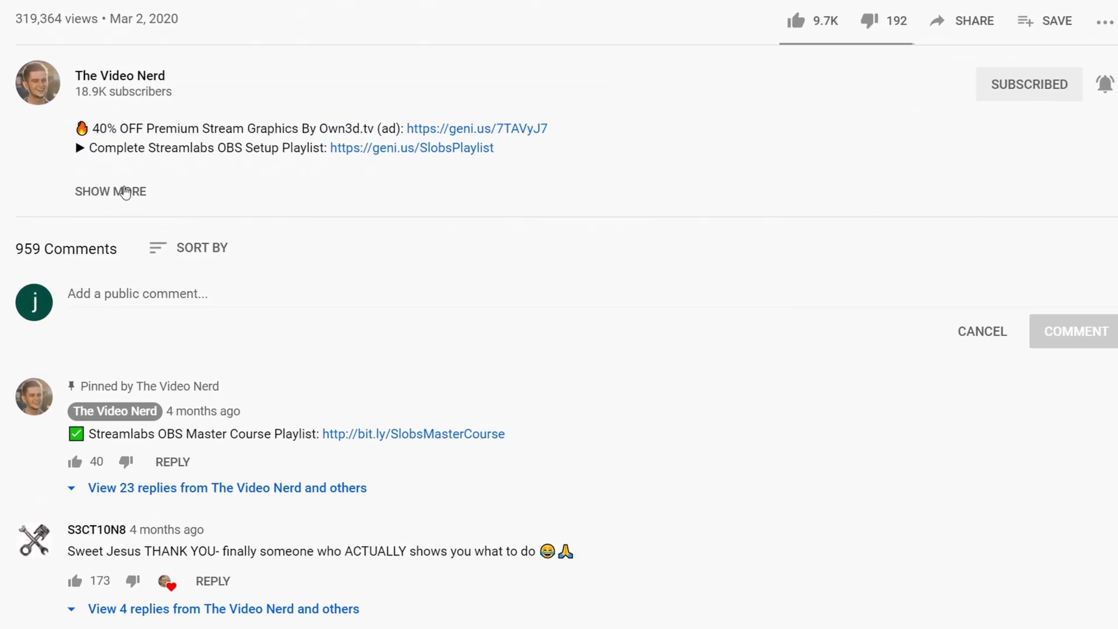
pyautogui.click(125, 193)
pyautogui.click(237, 571)
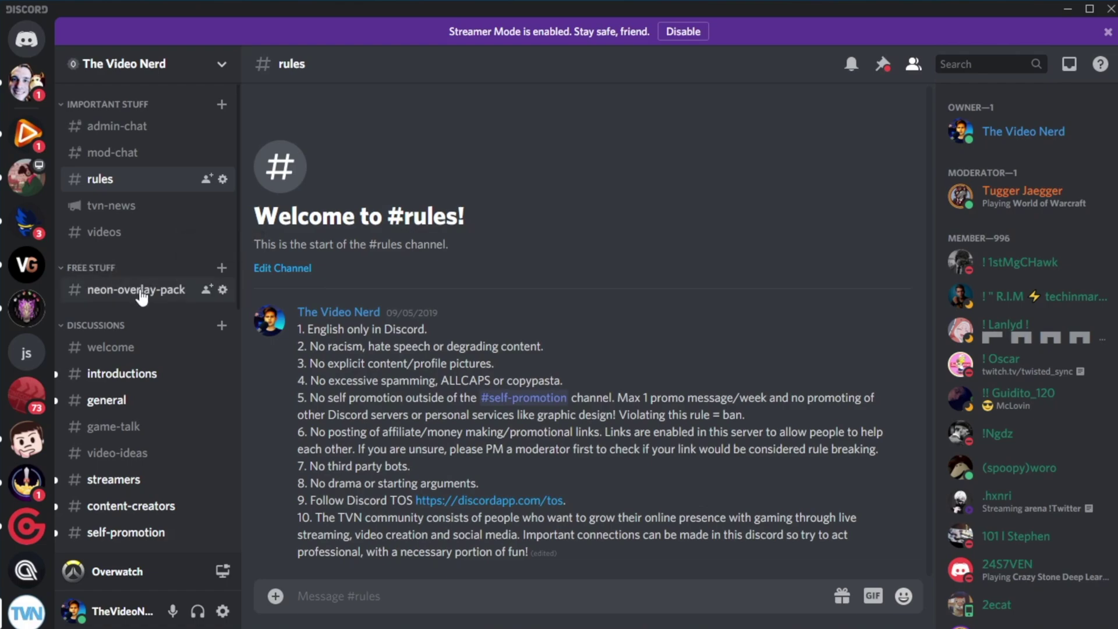
pyautogui.click(141, 297)
pyautogui.scroll(-5, 686, 314)
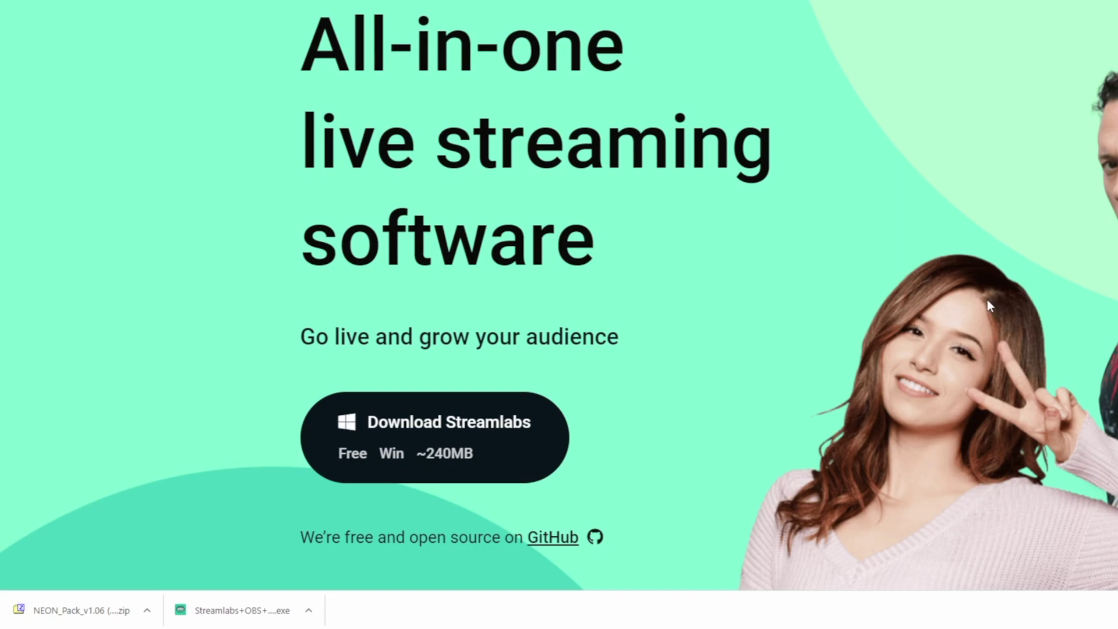
# Step: Run the downloaded installer, accept the licence and install into the default folder
pyautogui.click(255, 613)
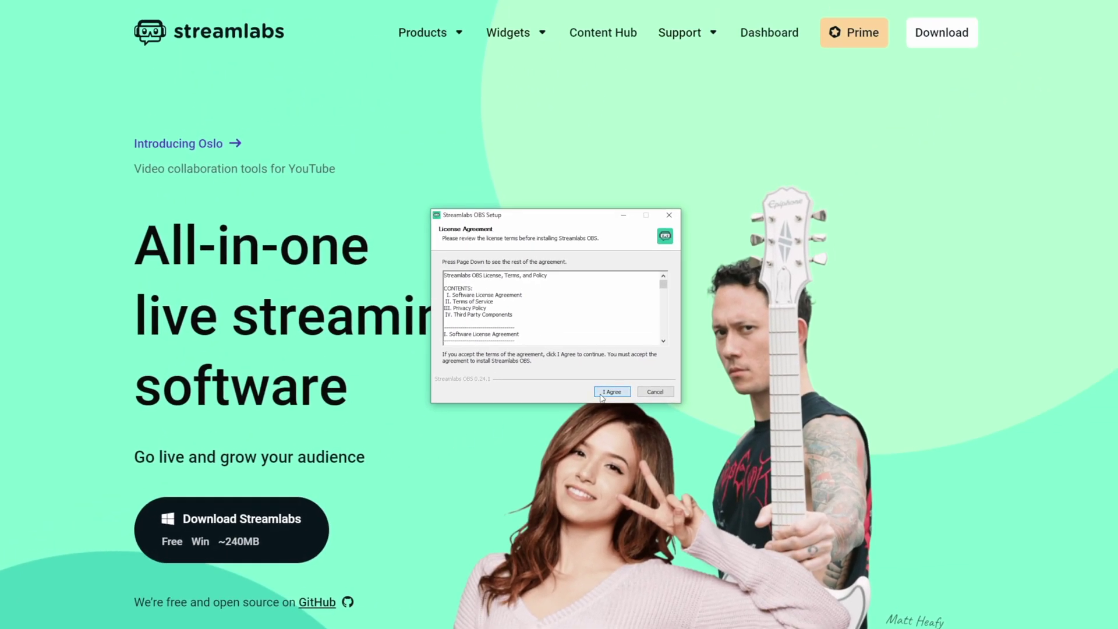
pyautogui.click(611, 392)
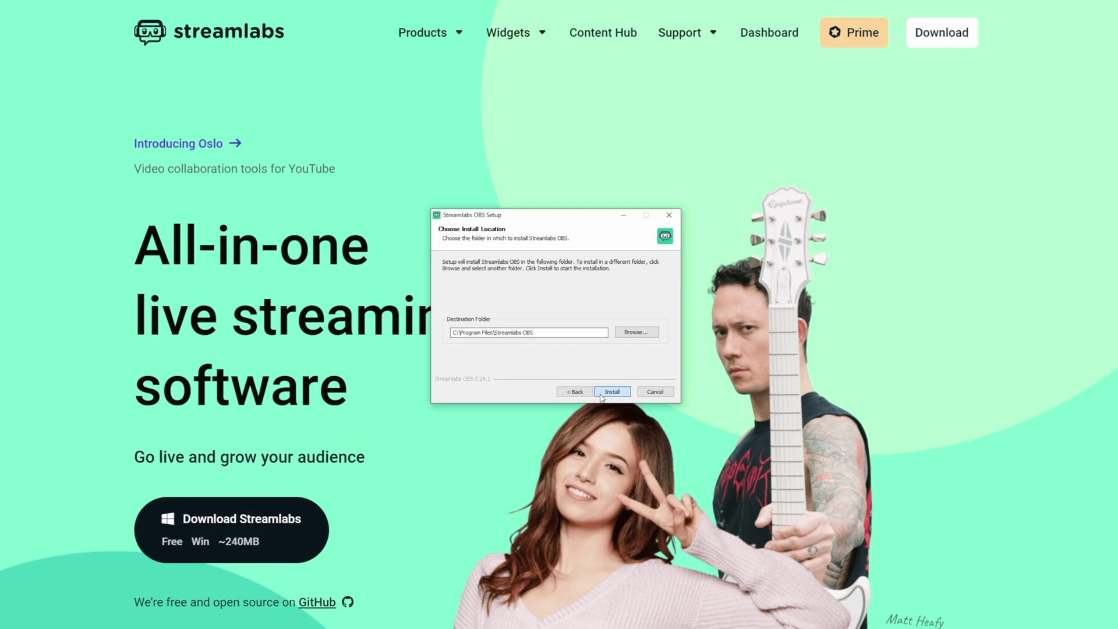
pyautogui.click(600, 394)
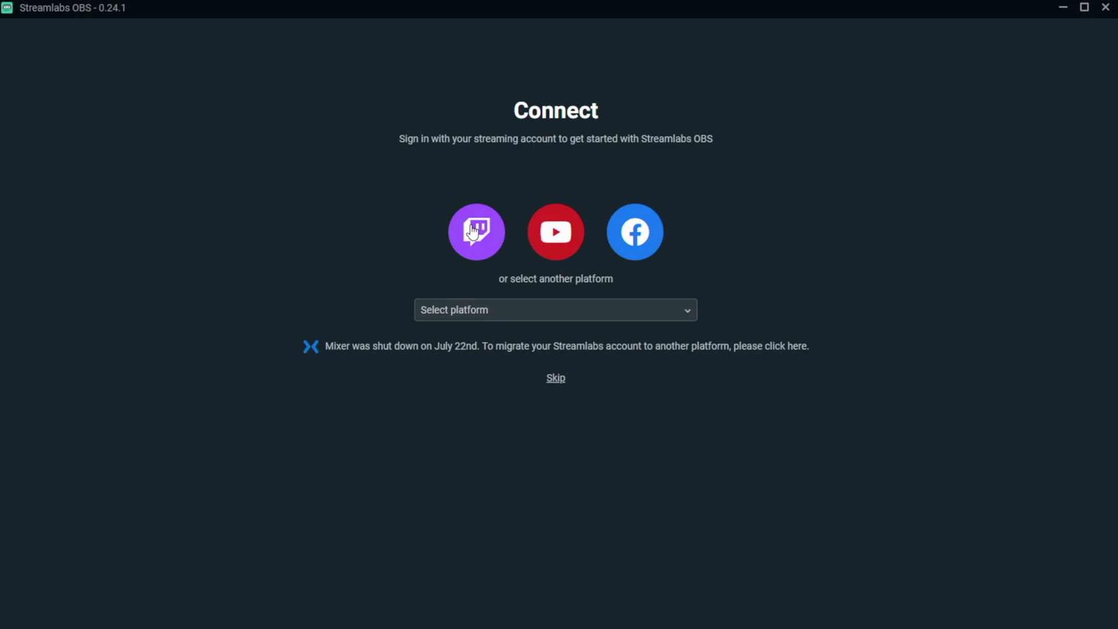
# Step: Log in to Twitch with the account password and authorize Streamlabs
pyautogui.press('Tab')
pyautogui.write('********')
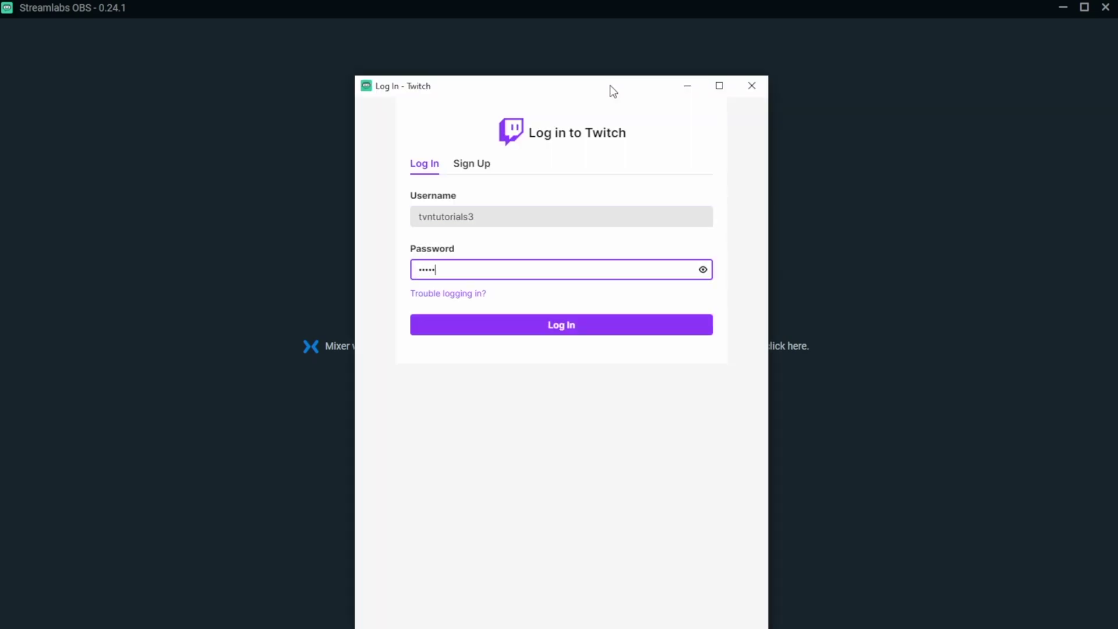
pyautogui.press('Return')
pyautogui.scroll(-5, 481, 402)
pyautogui.click(511, 558)
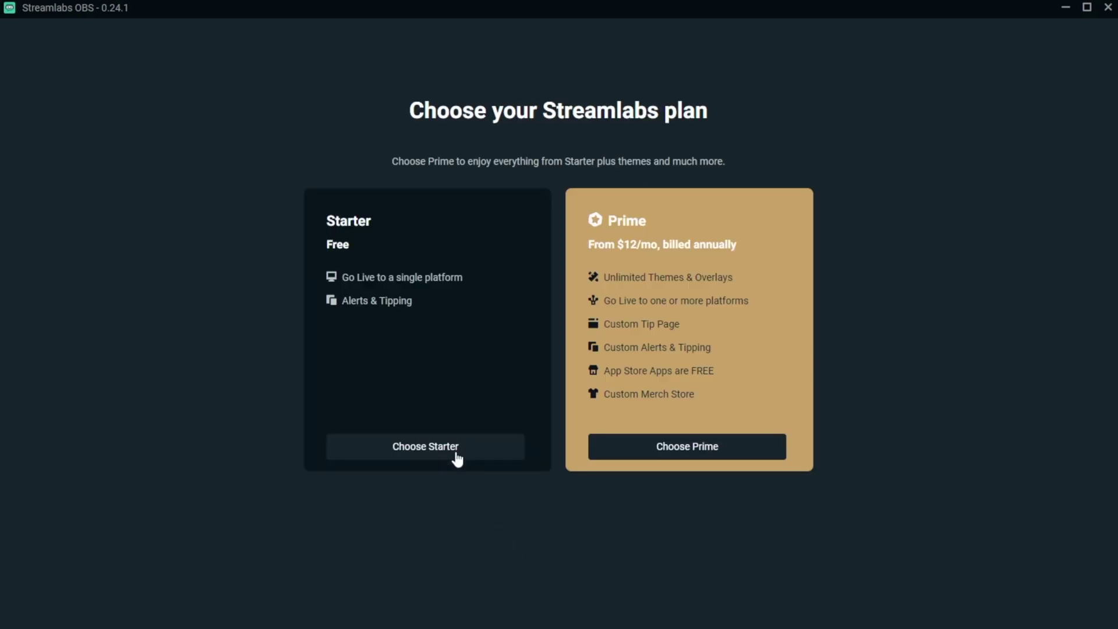
# Step: Choose the free Starter plan, start fresh, and select Cam Link webcam and Steinberg UR22mkII line mic
pyautogui.click(447, 446)
pyautogui.click(379, 381)
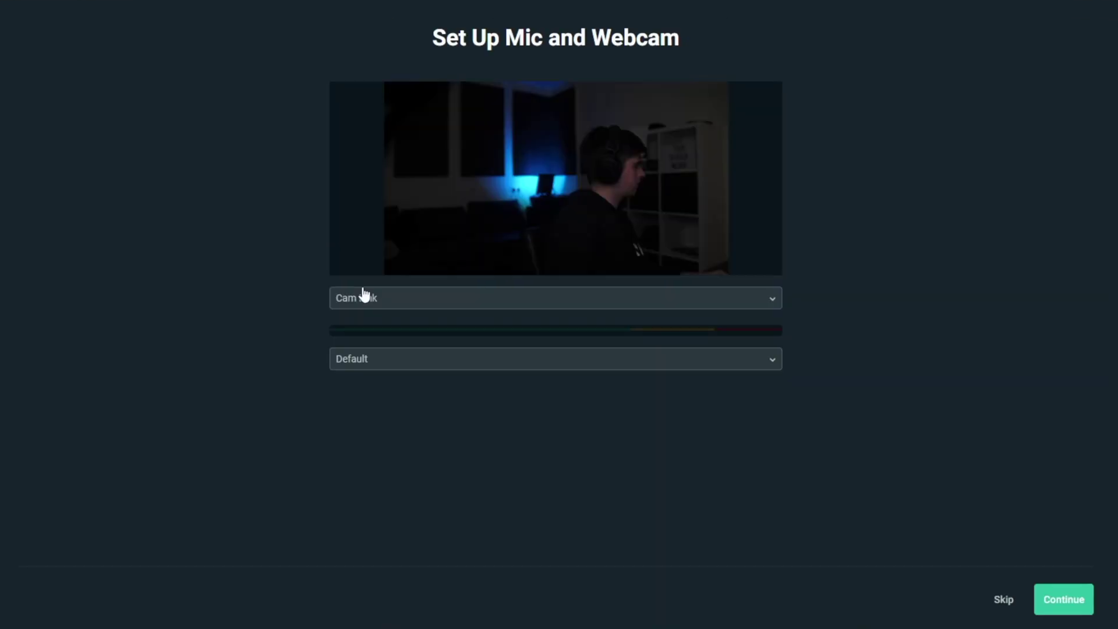
pyautogui.click(590, 307)
pyautogui.click(376, 324)
pyautogui.click(453, 371)
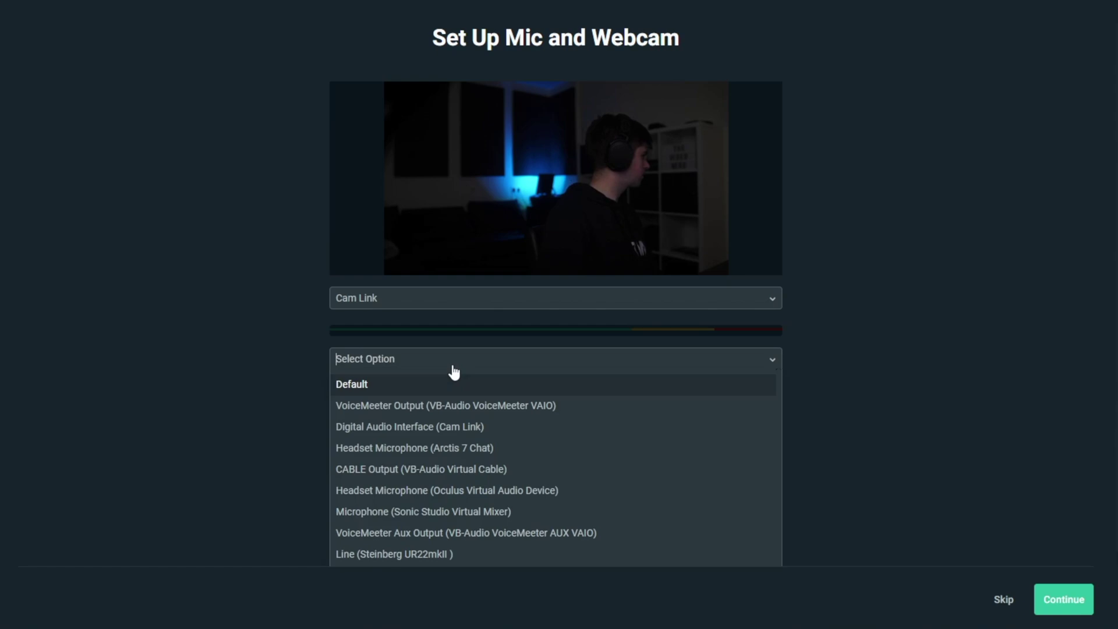
pyautogui.click(541, 551)
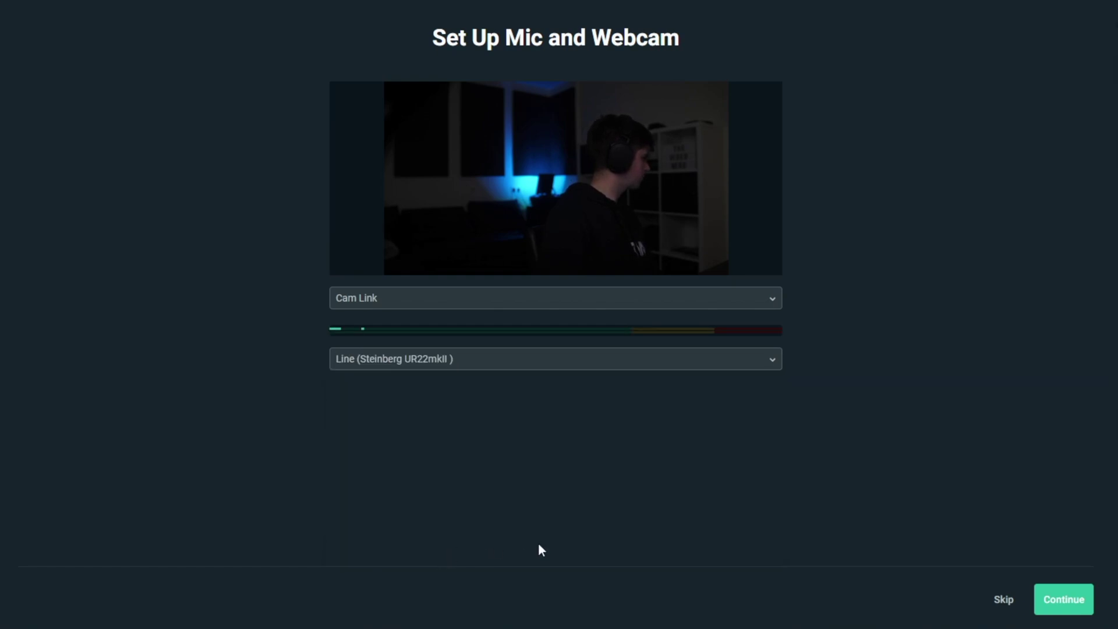
# Step: Continue, skip adding a theme and start optimizing the streaming settings
pyautogui.click(1074, 590)
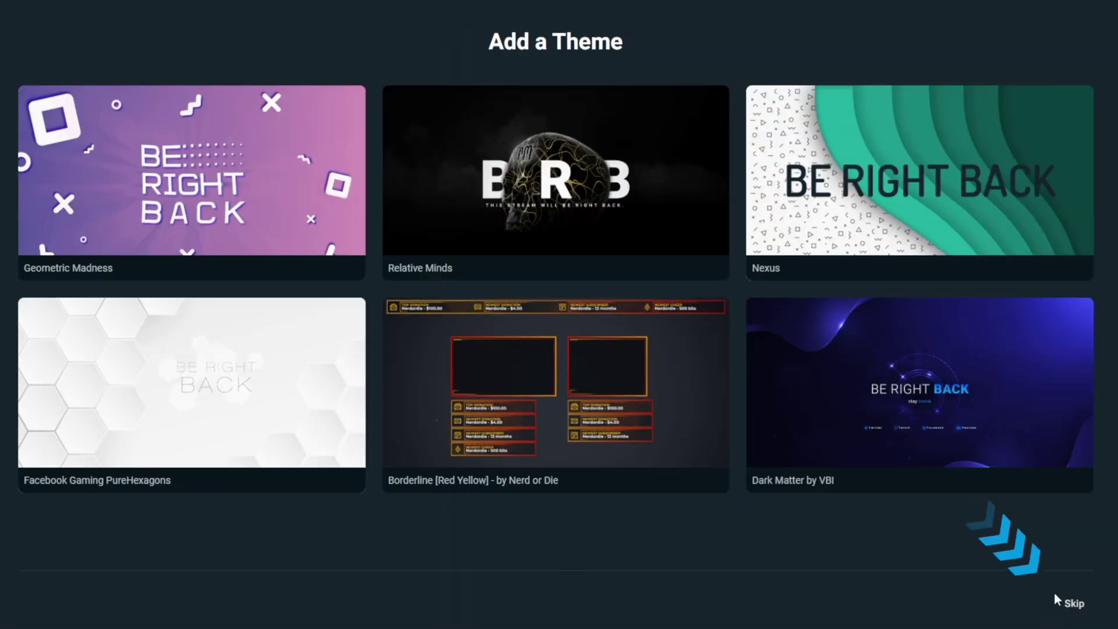
pyautogui.click(1066, 609)
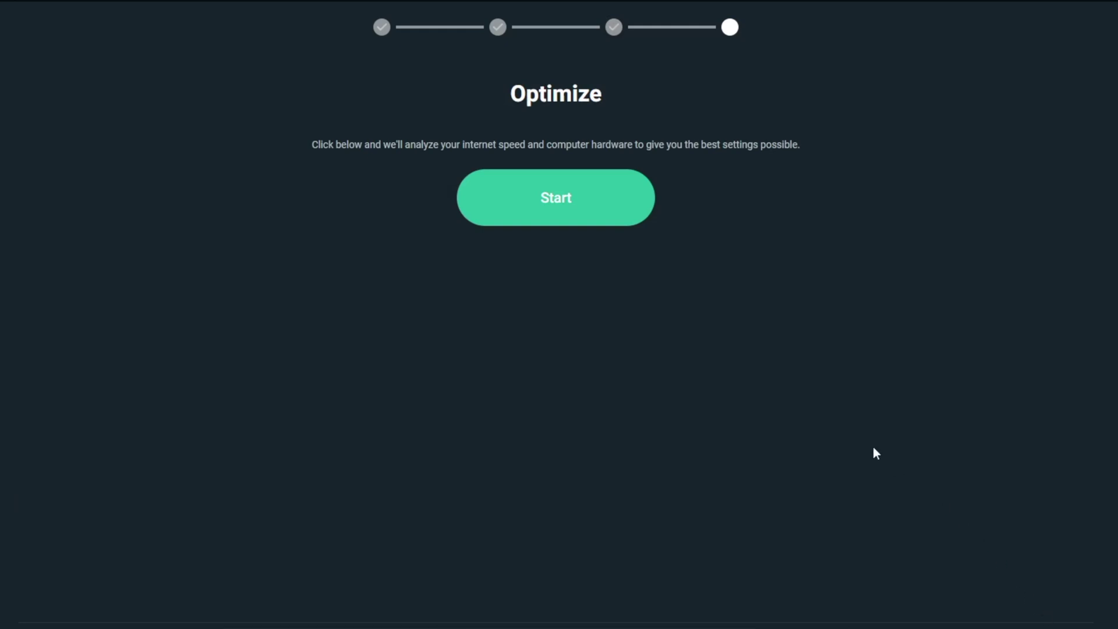
pyautogui.click(555, 221)
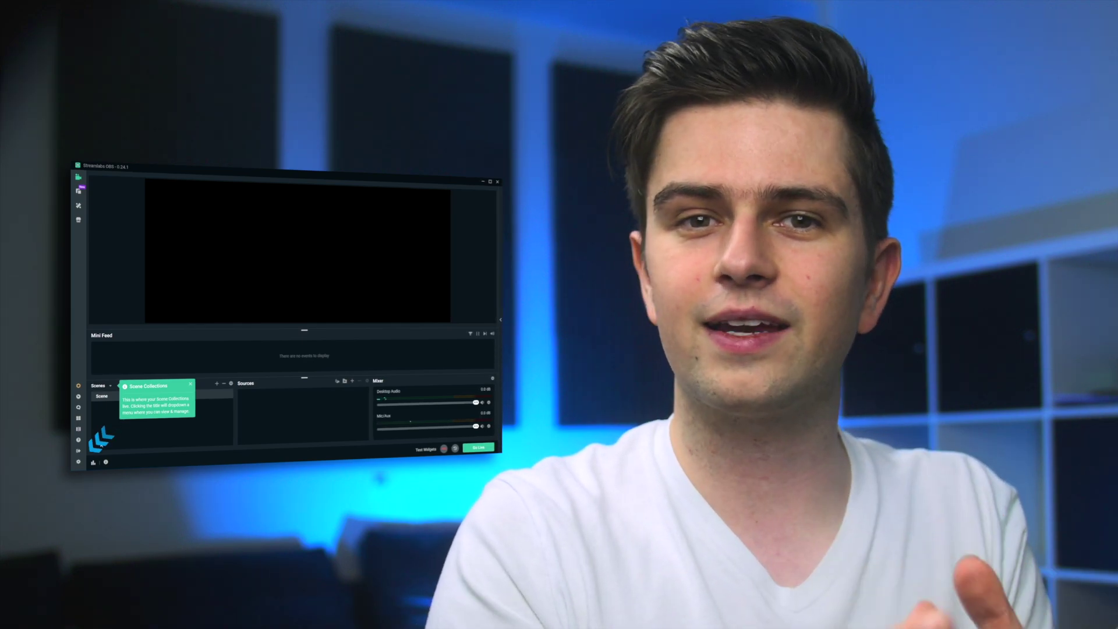
# Step: Set the video canvas base resolution to 1280x720
pyautogui.click(78, 462)
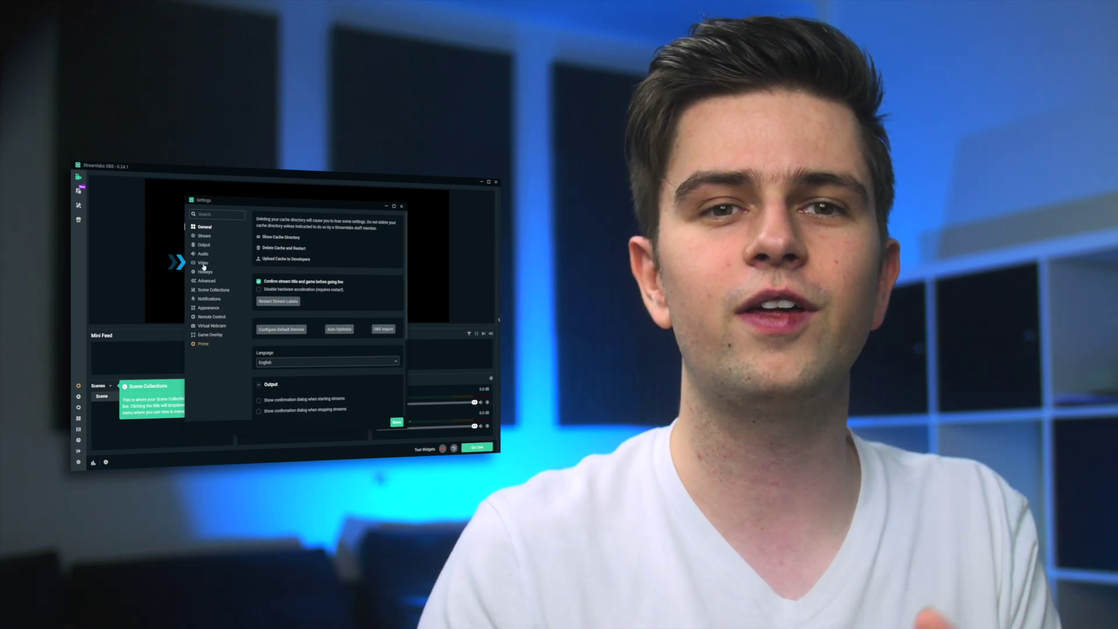
pyautogui.click(202, 262)
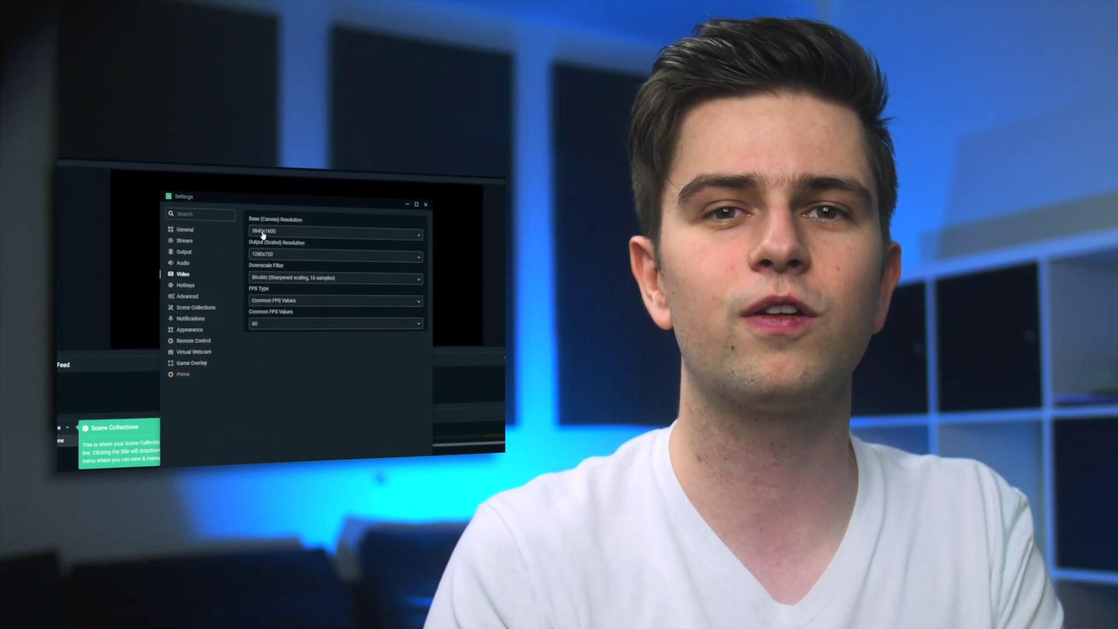
pyautogui.click(263, 235)
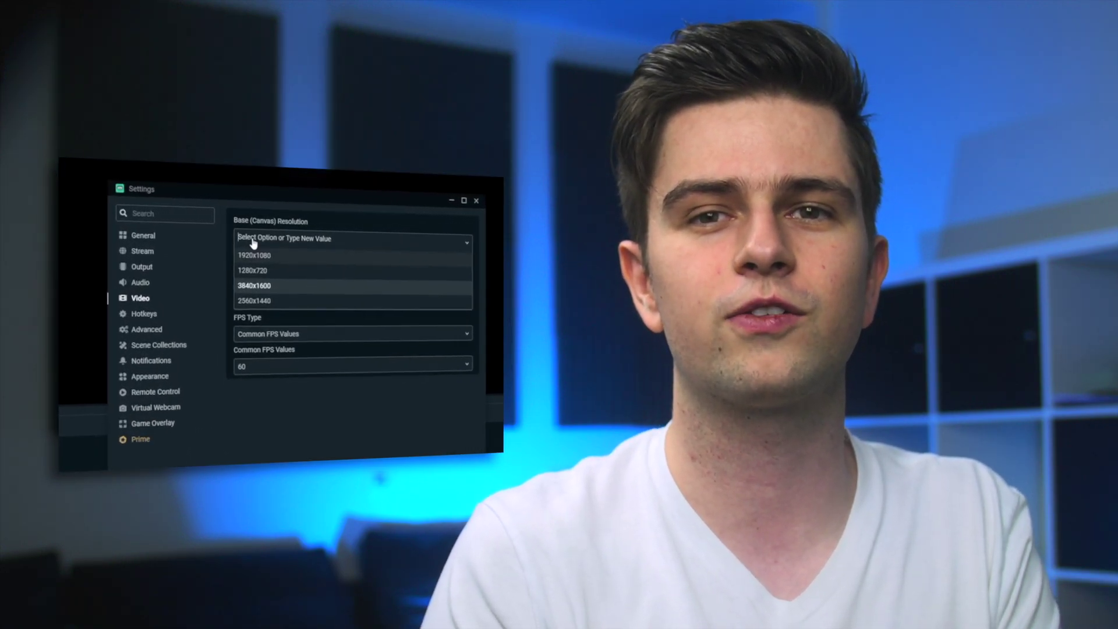
pyautogui.click(262, 260)
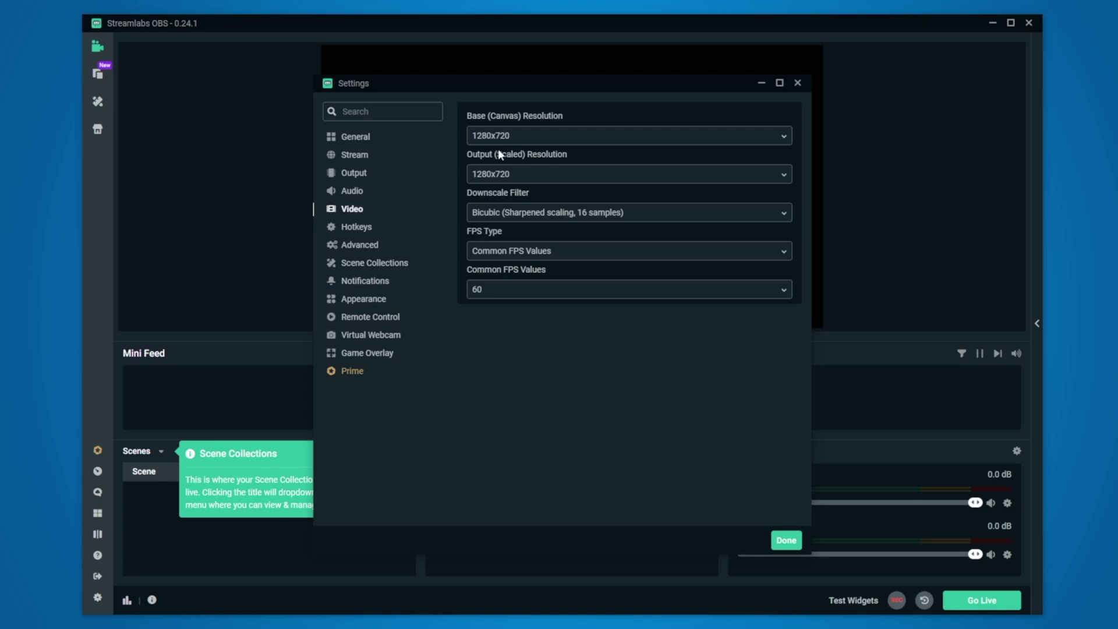
# Step: Set desktop audio to Default and the mic to Line (Steinberg UR22mkII), then save settings
pyautogui.click(353, 192)
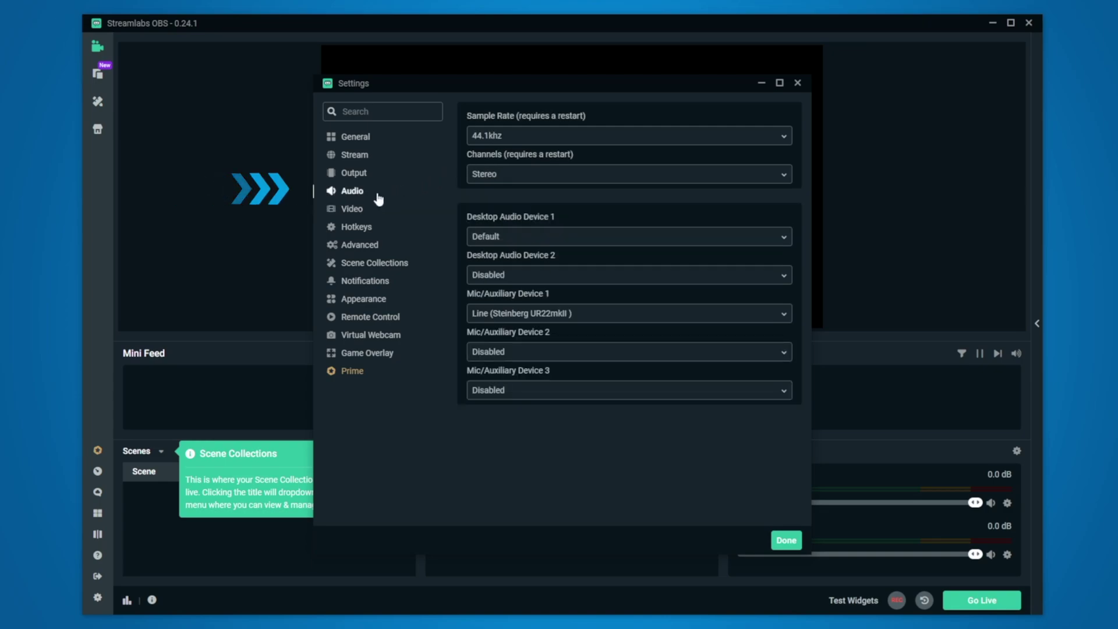
pyautogui.click(527, 239)
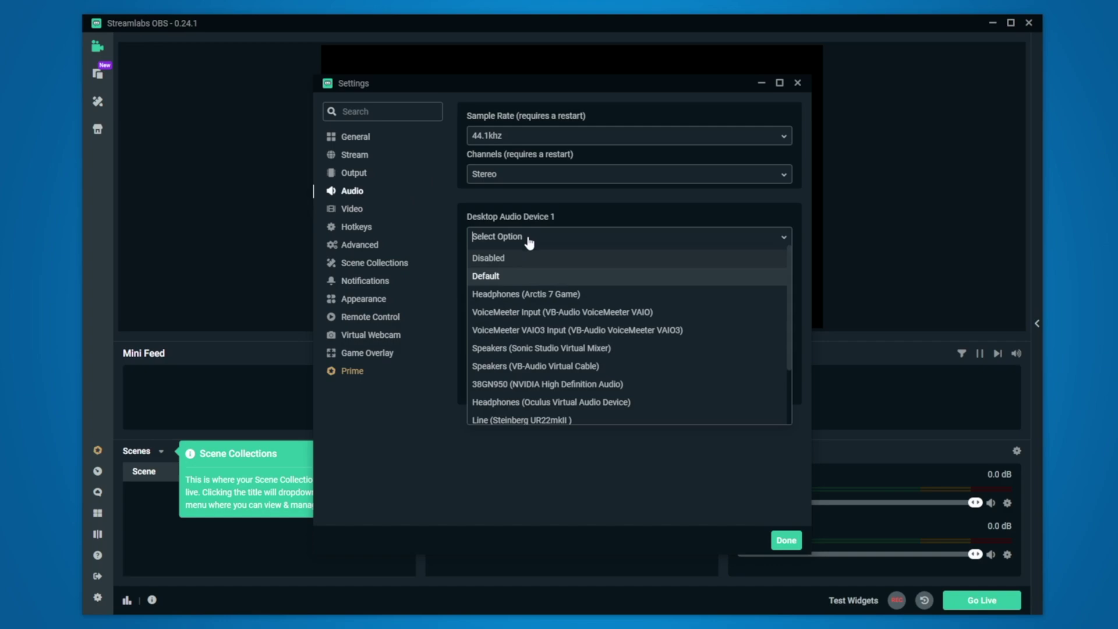
pyautogui.click(513, 274)
pyautogui.click(526, 315)
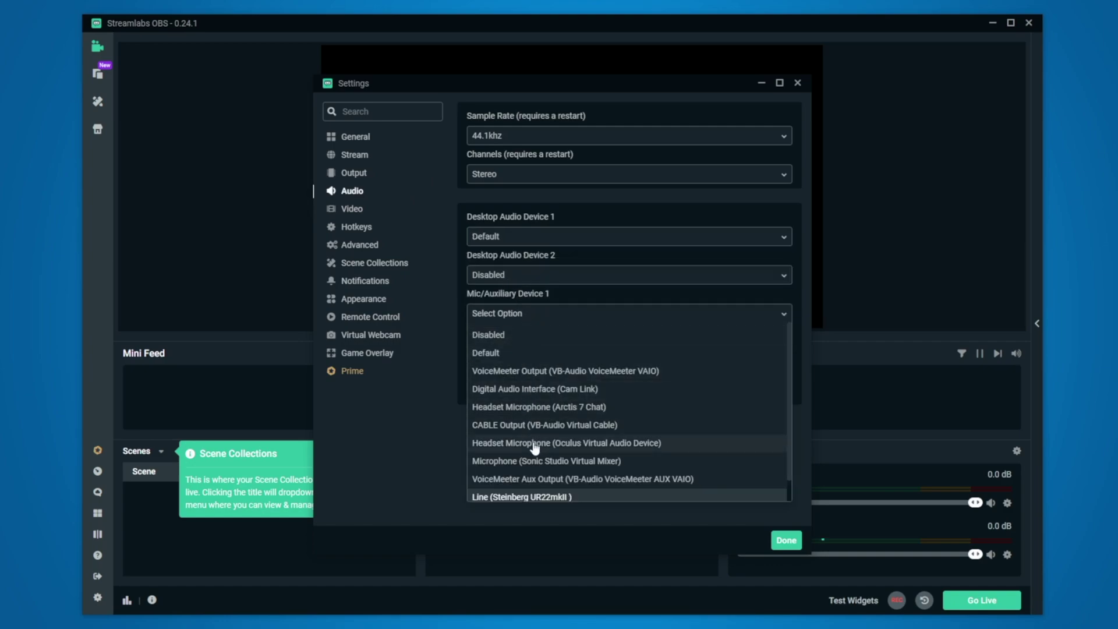
pyautogui.click(537, 498)
pyautogui.click(780, 540)
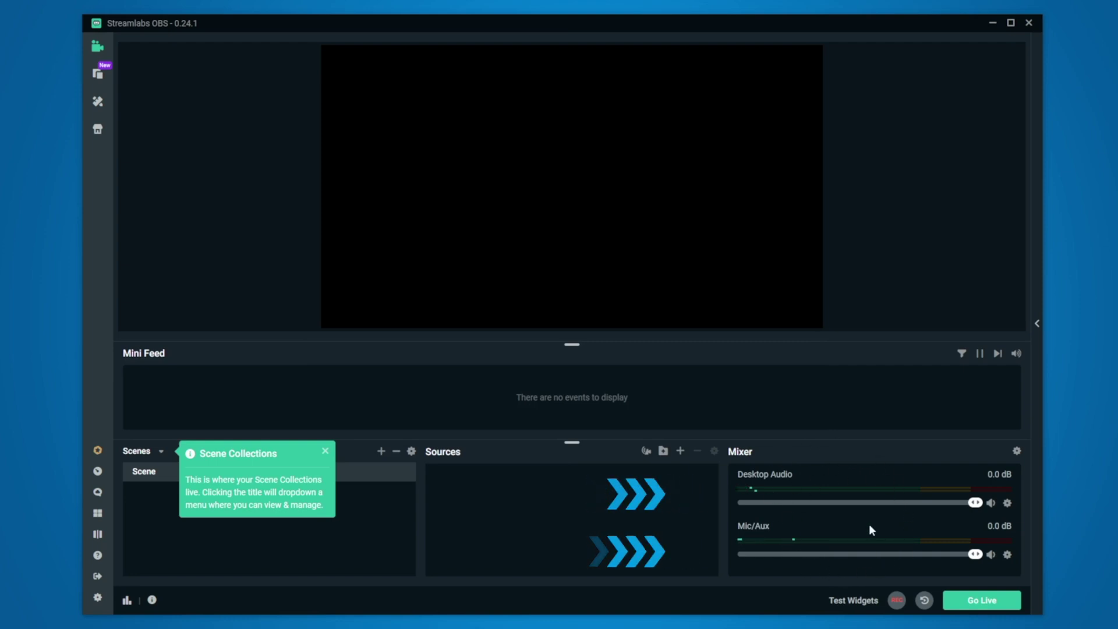
# Step: Bring the Desktop Audio and Mic/Aux mixer faders back to 0.0 dB
pyautogui.moveTo(975, 502); pyautogui.dragTo(958, 564)
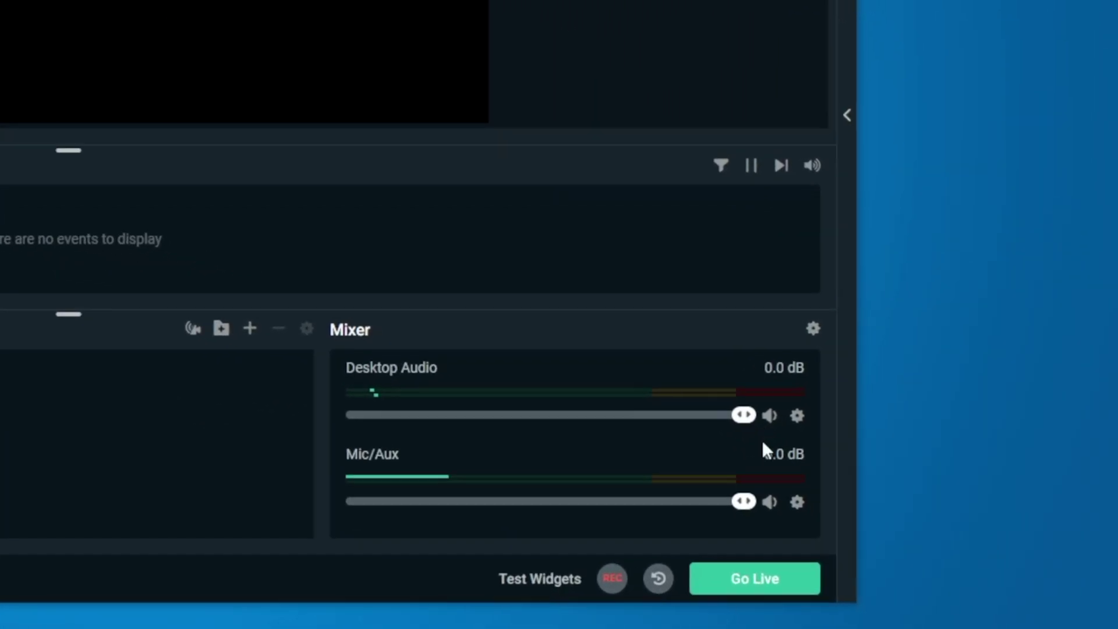
pyautogui.moveTo(701, 506); pyautogui.dragTo(758, 498)
pyautogui.rightClick(769, 497)
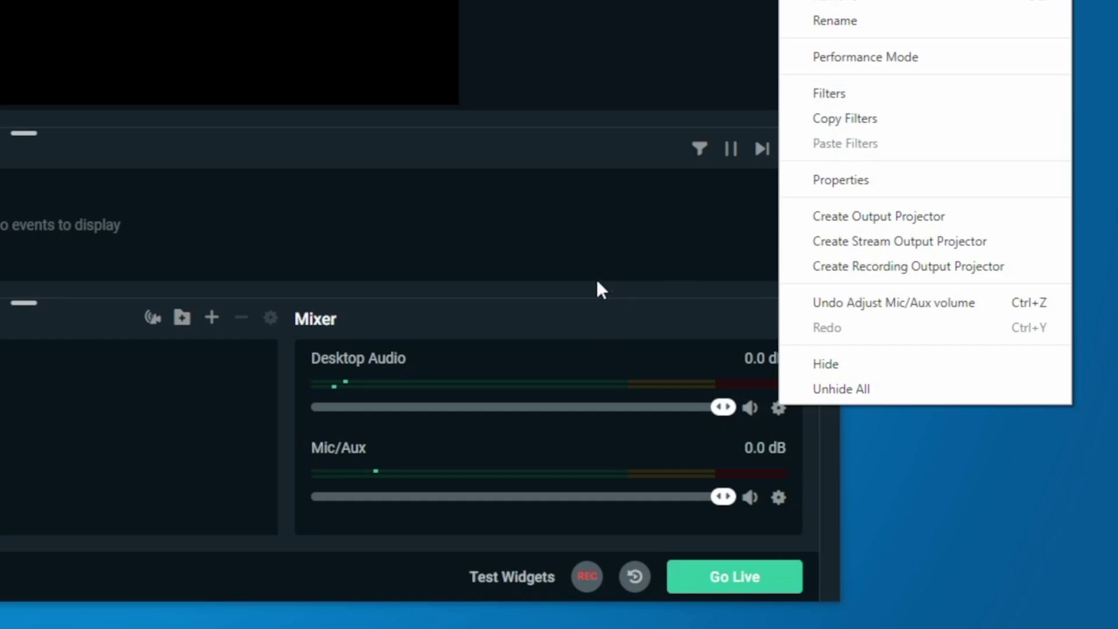
pyautogui.click(600, 288)
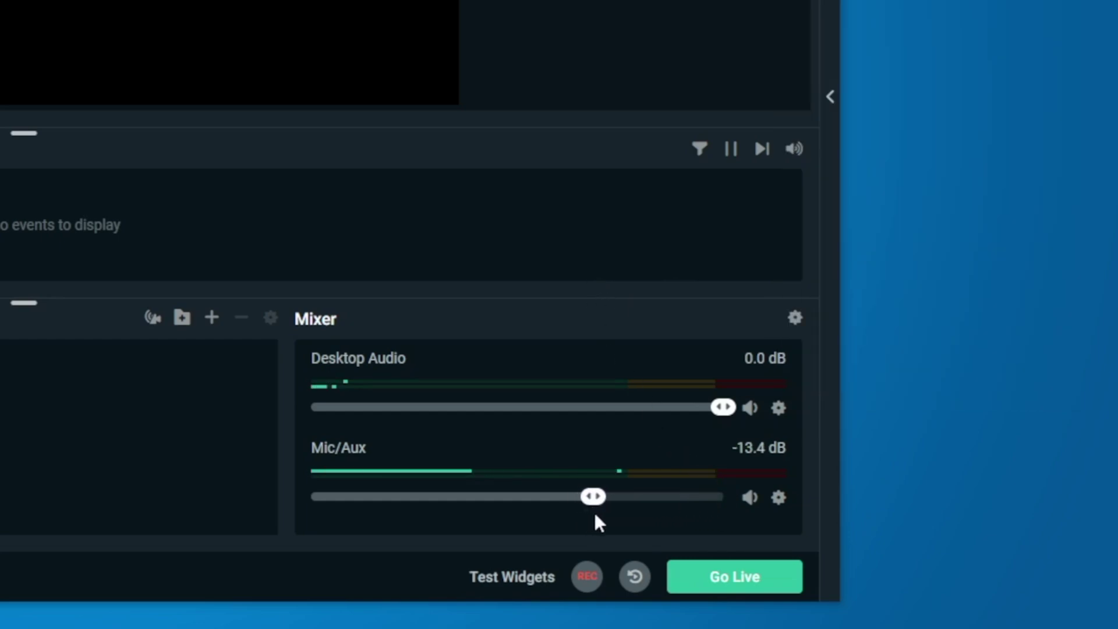
pyautogui.moveTo(594, 515); pyautogui.dragTo(761, 507)
# Step: Open the Mic/Aux filters, add a new filter and bring up the filter type list
pyautogui.rightClick(778, 497)
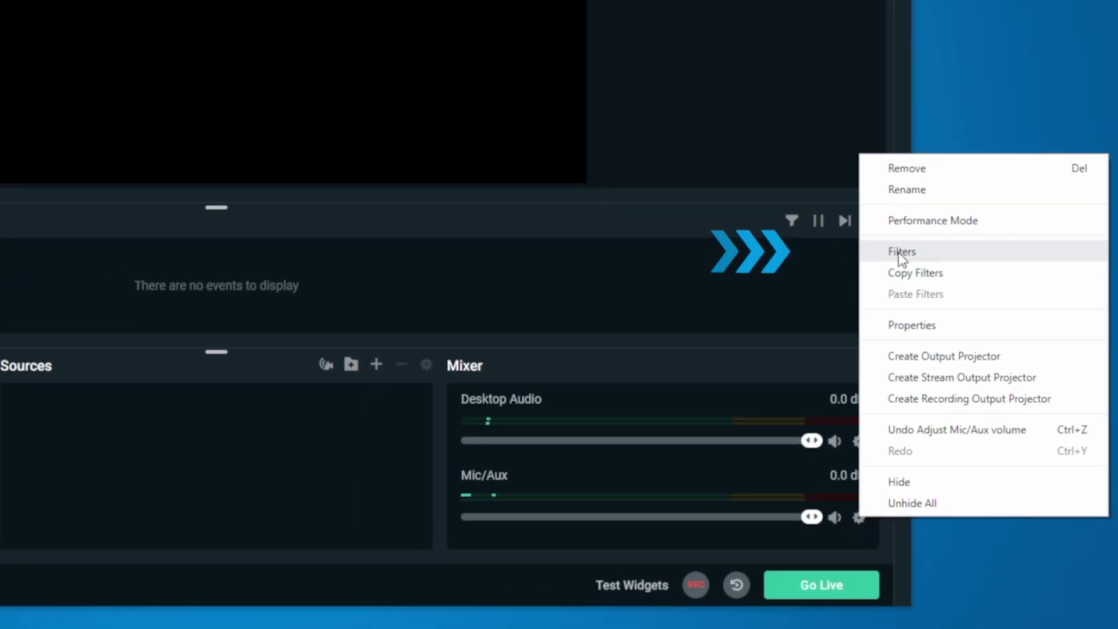
pyautogui.click(855, 187)
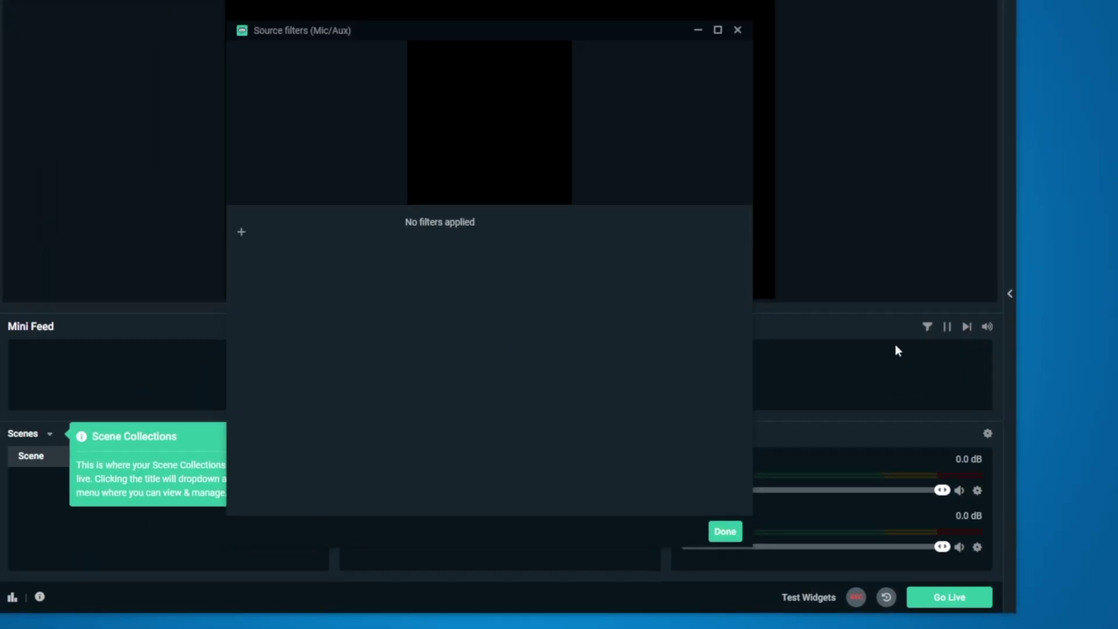
pyautogui.click(336, 267)
pyautogui.click(464, 220)
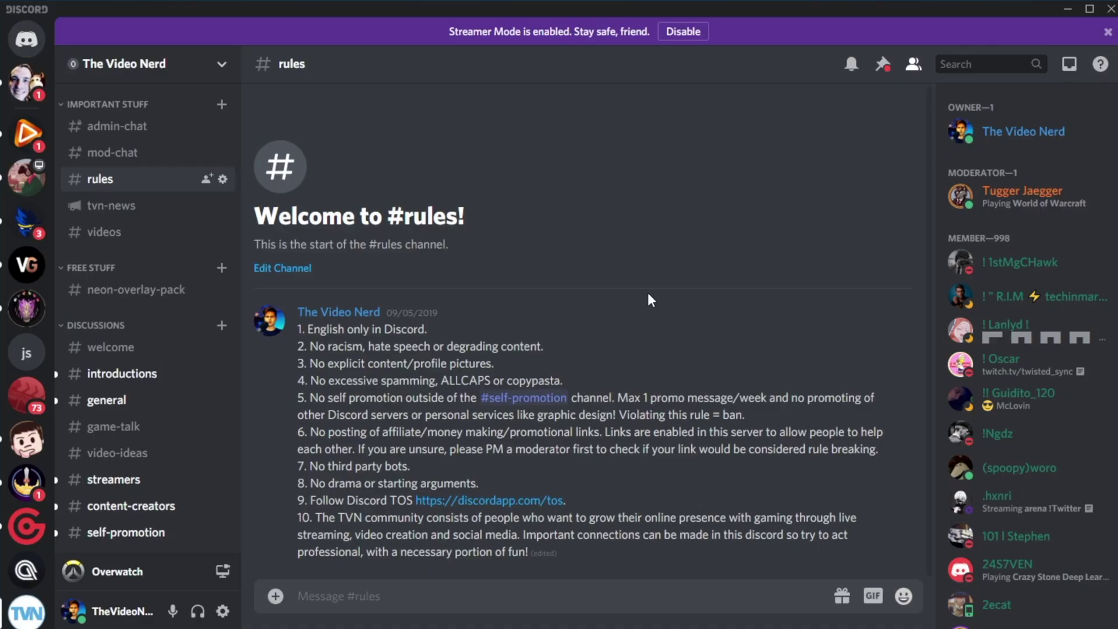
# Step: Open #neon-overlay-pack and scroll down to the NEON Pack v1.06 post with its zip
pyautogui.click(142, 298)
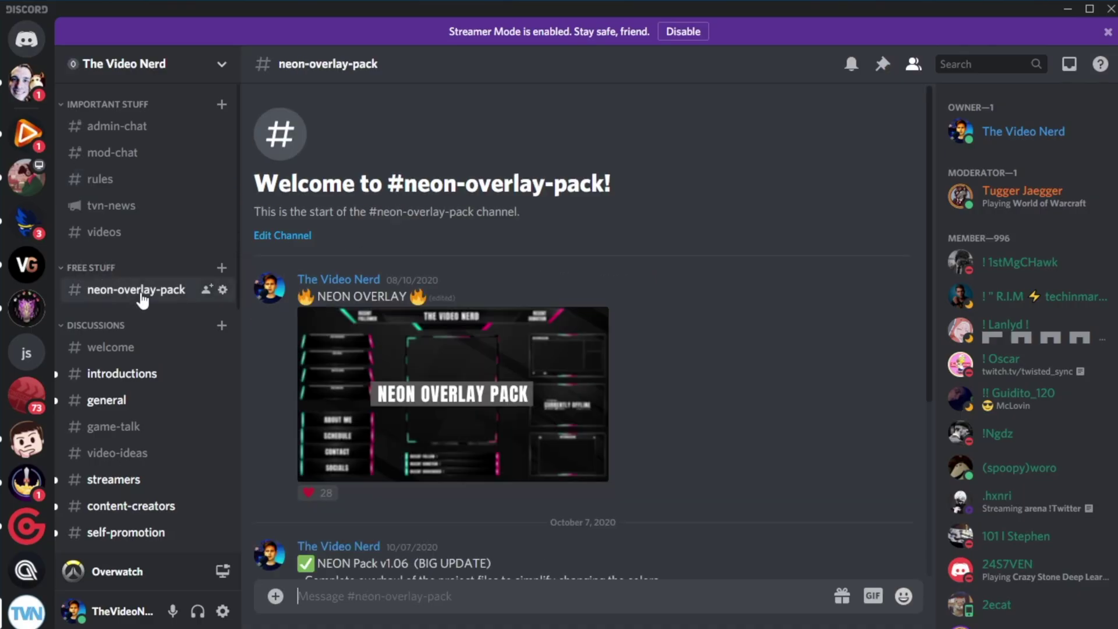
pyautogui.scroll(-5, 686, 313)
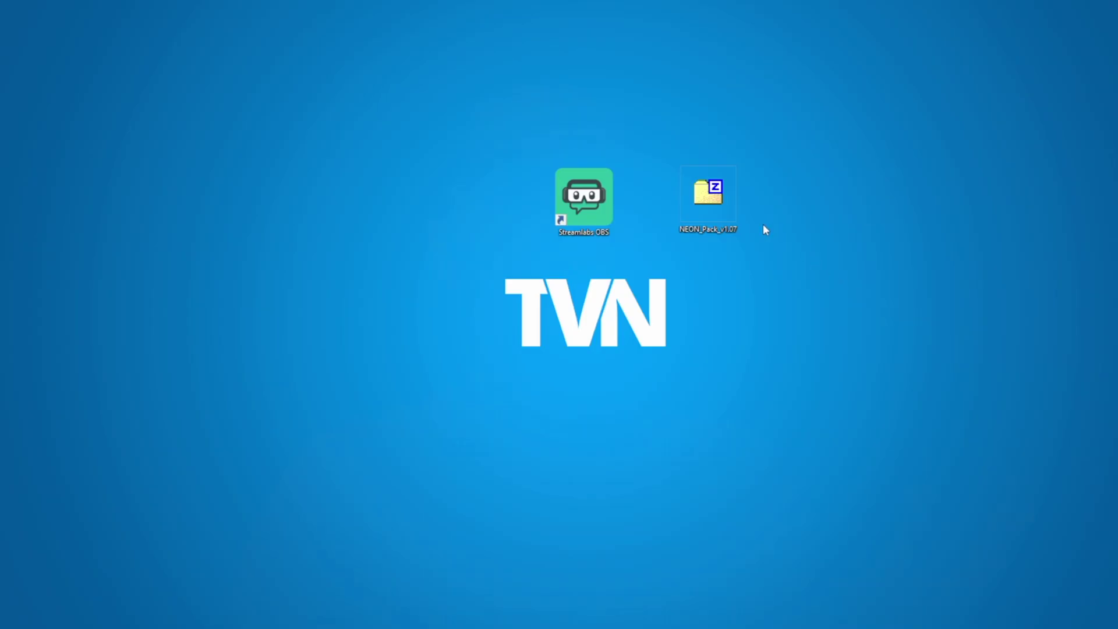
# Step: Extract the NEON Pack zip in place
pyautogui.rightClick(720, 205)
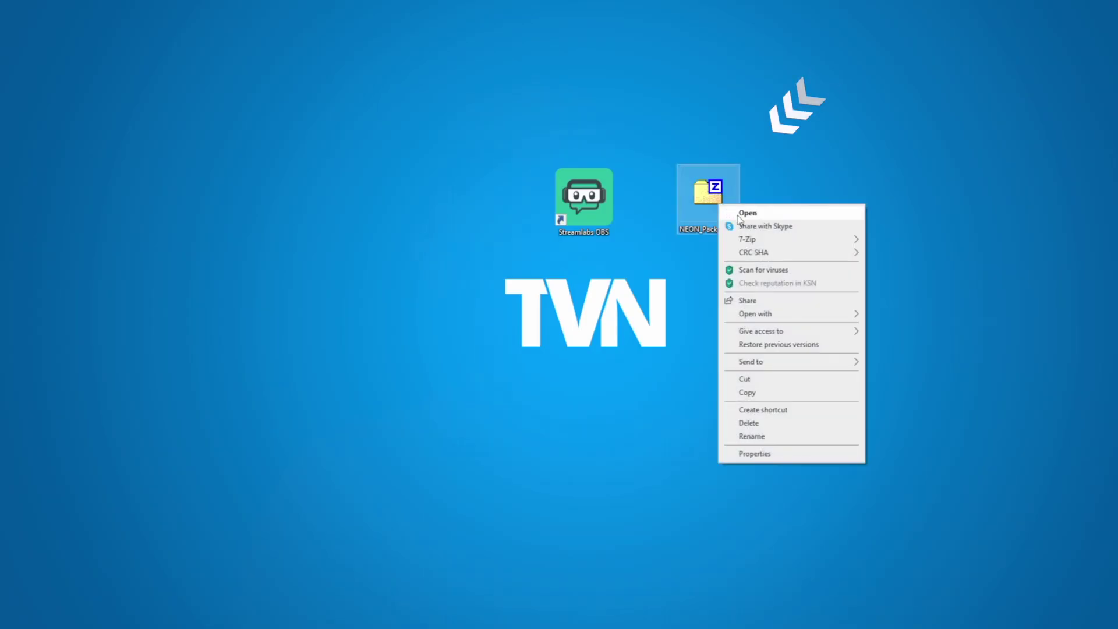
pyautogui.moveTo(757, 239)
pyautogui.click(901, 281)
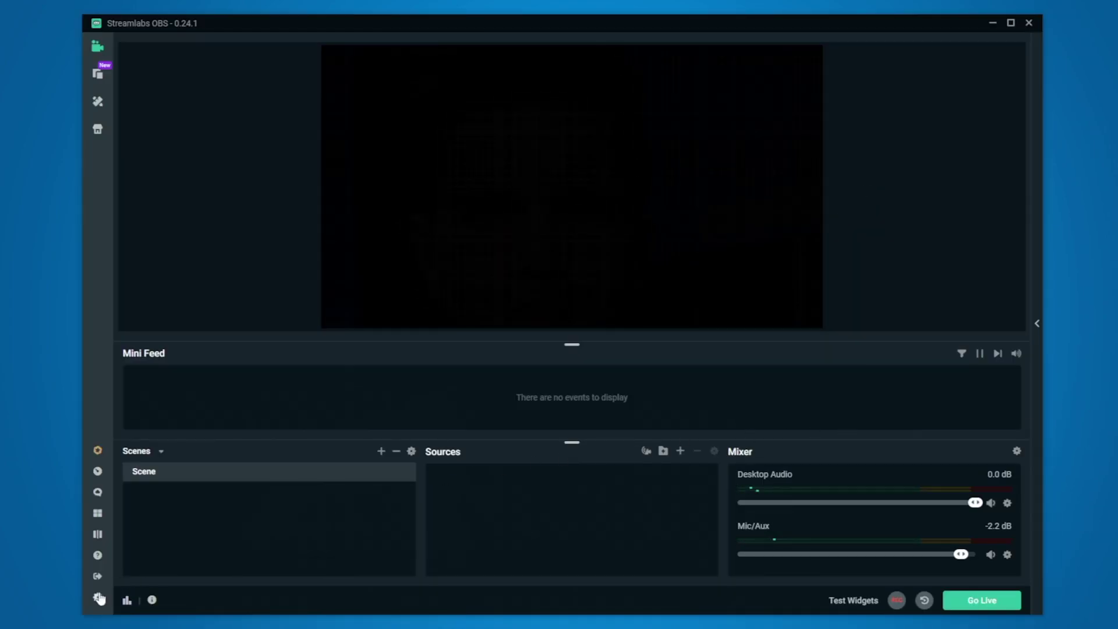
# Step: Import NEON Overlay Import File.overlay through Settings > Scene Collections
pyautogui.click(98, 597)
pyautogui.click(383, 265)
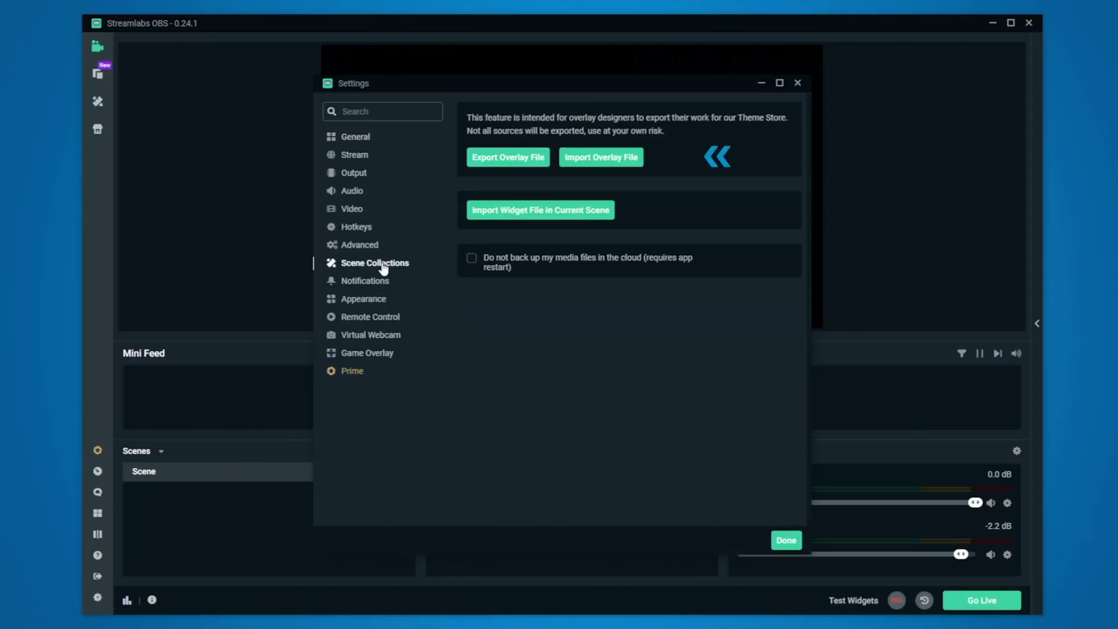
pyautogui.click(584, 161)
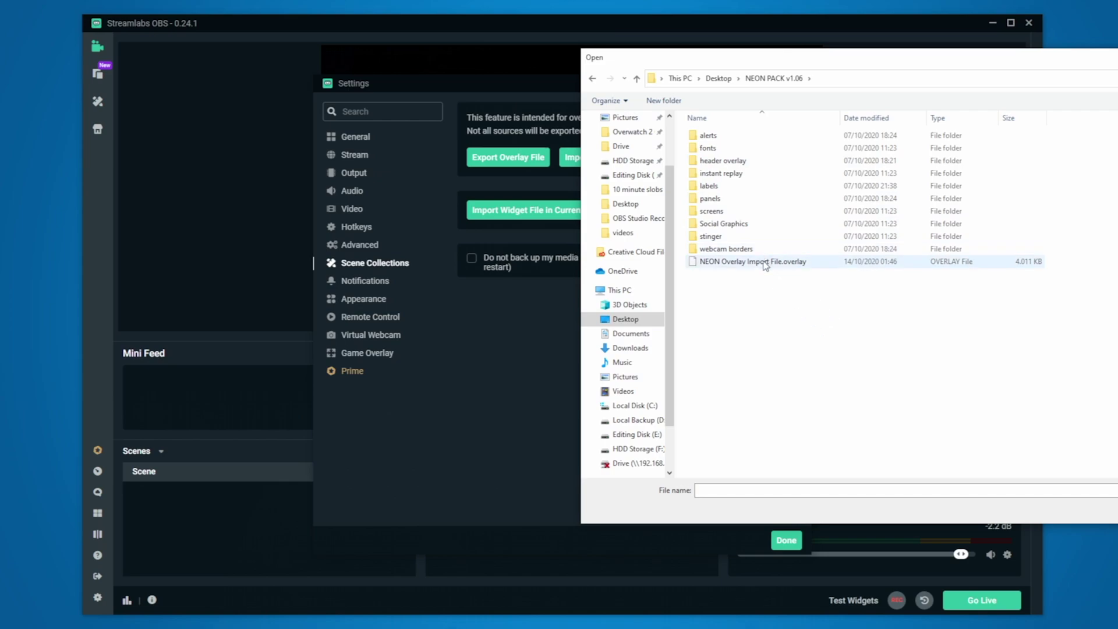
pyautogui.doubleClick(765, 263)
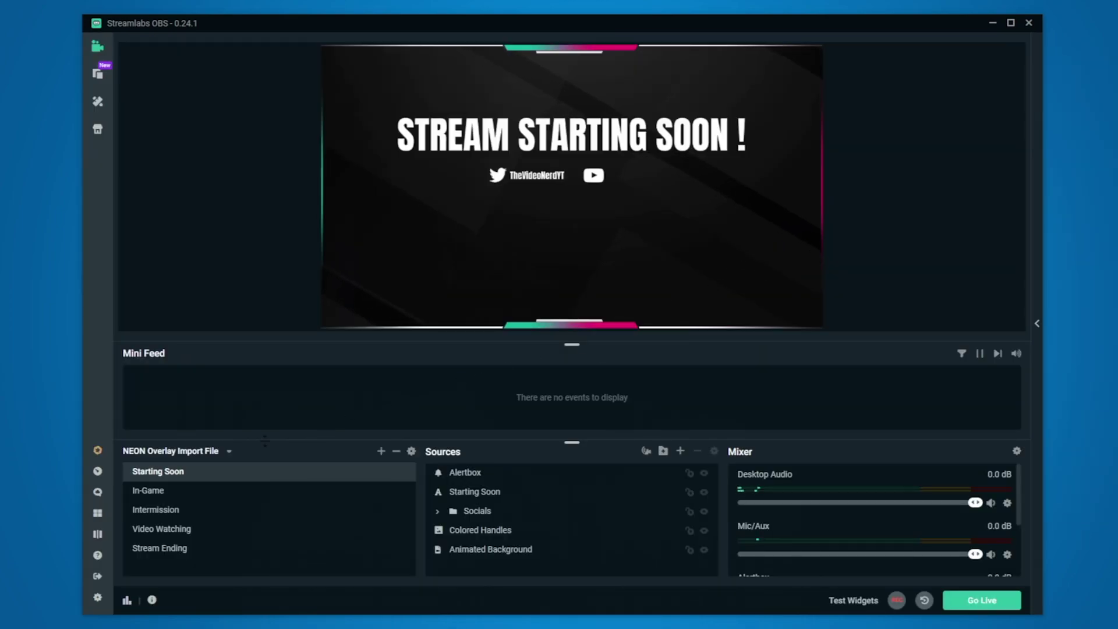
# Step: Preview the Intermission, In-Game and Starting Soon scenes
pyautogui.click(162, 513)
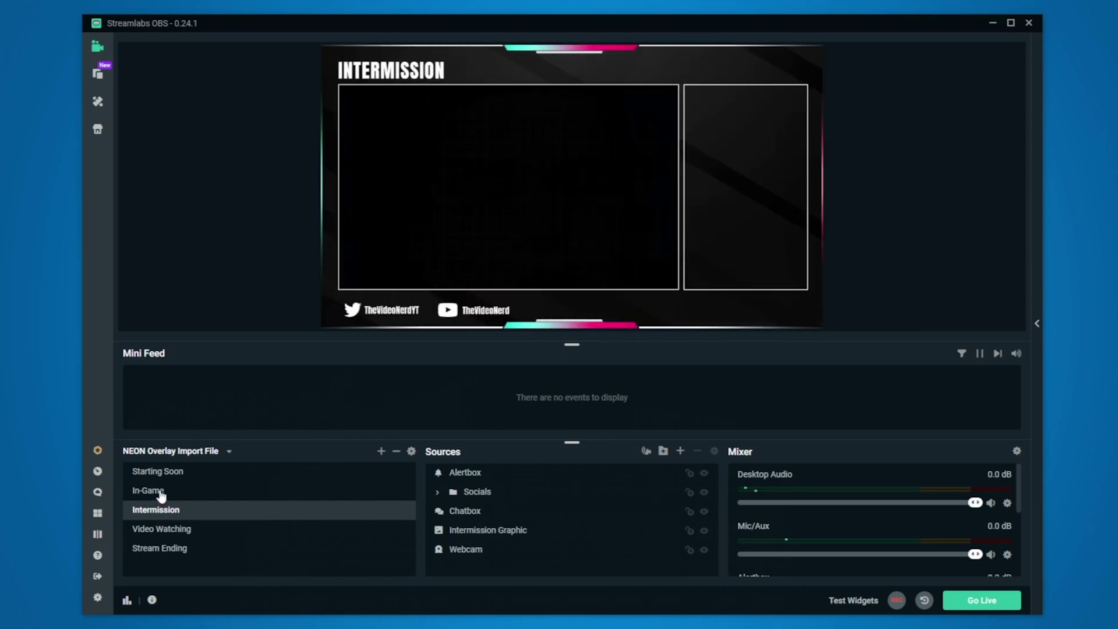
pyautogui.click(157, 491)
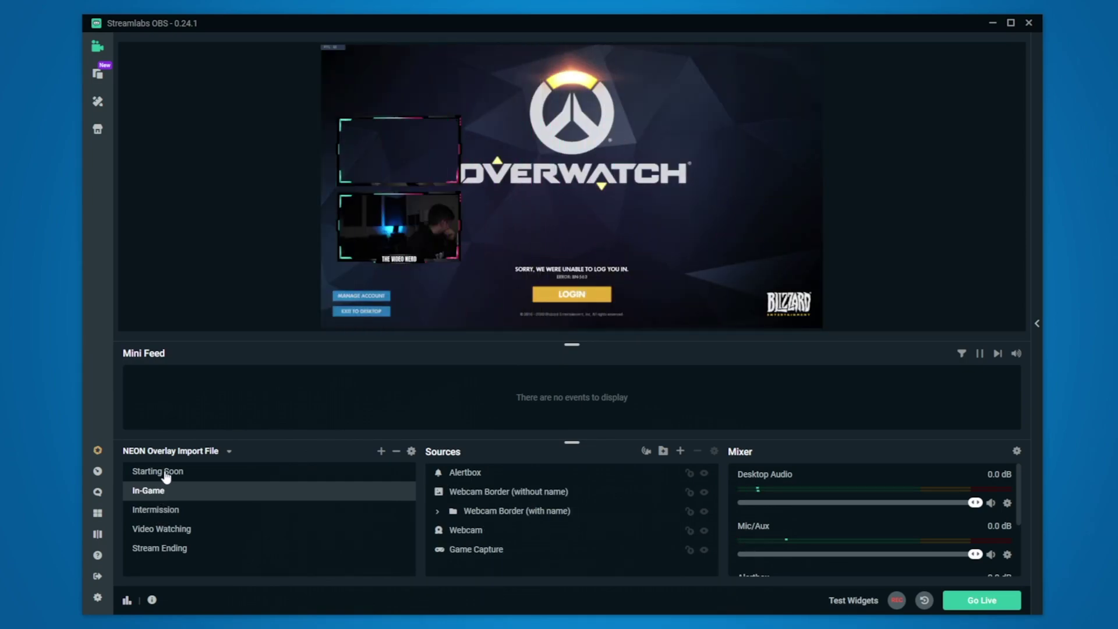
pyautogui.click(166, 473)
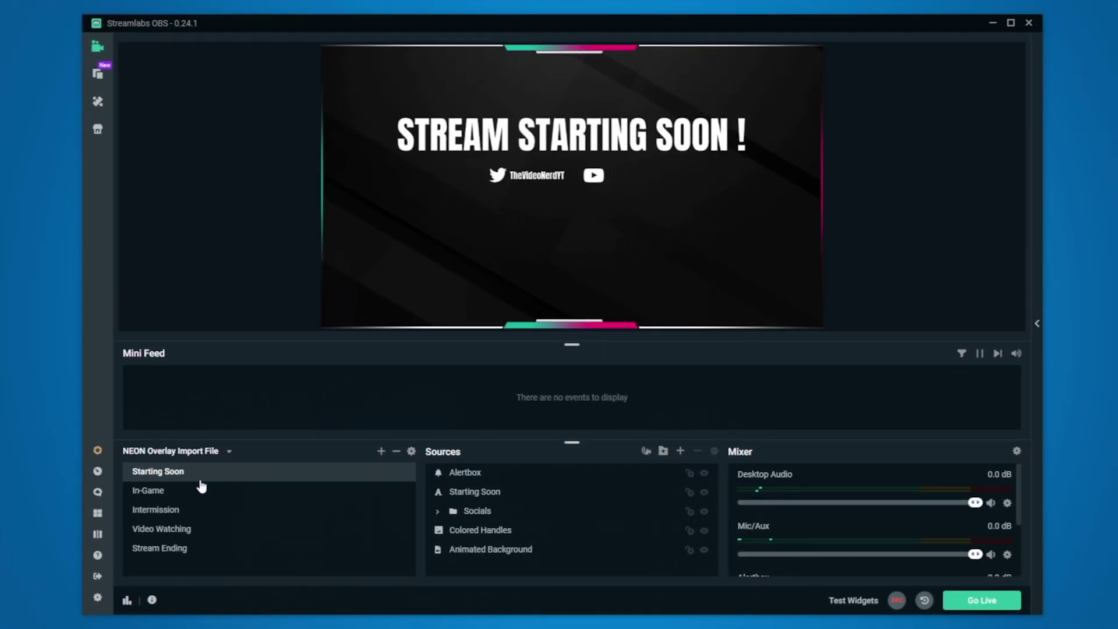
# Step: Inspect In-Game's Game Capture and Webcam sources and Starting Soon's Animated Background
pyautogui.click(158, 492)
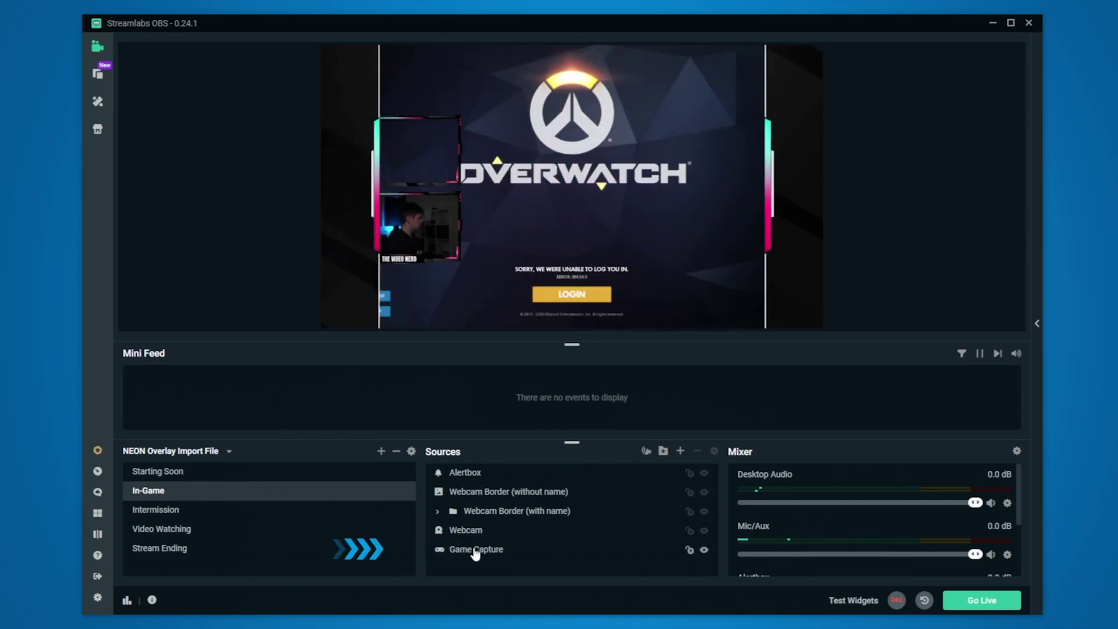
pyautogui.click(469, 553)
pyautogui.click(448, 533)
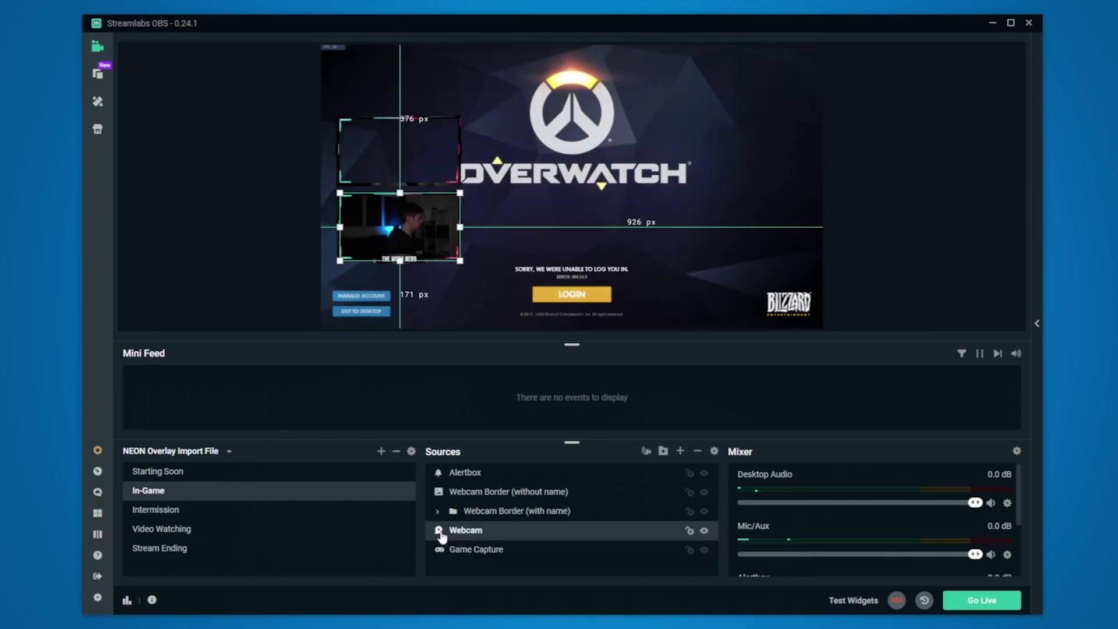
pyautogui.click(204, 475)
pyautogui.click(498, 550)
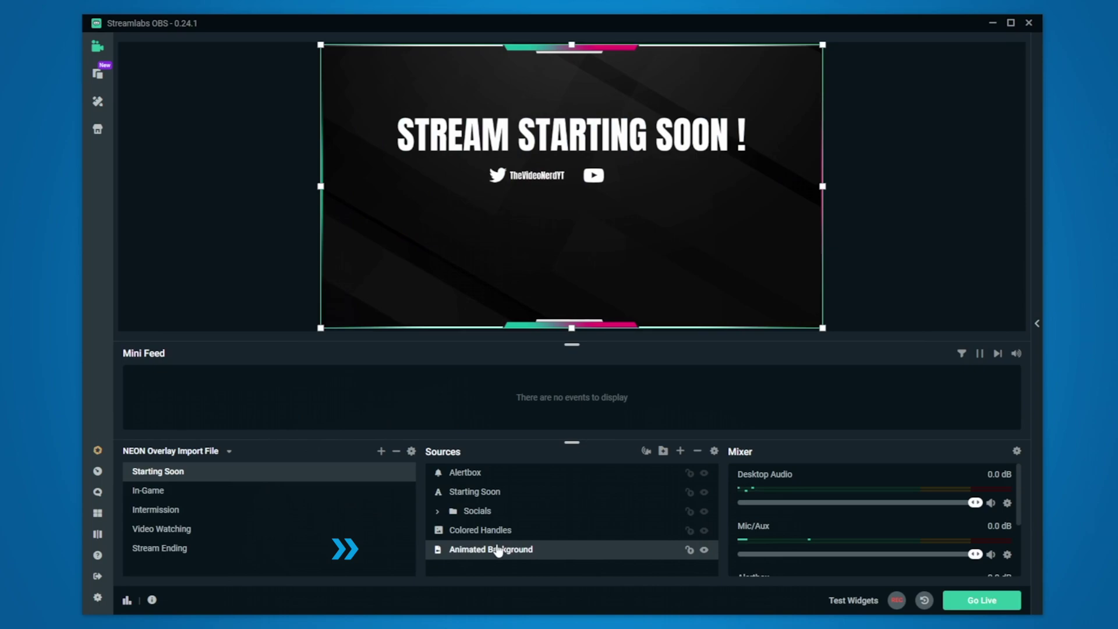
pyautogui.click(564, 268)
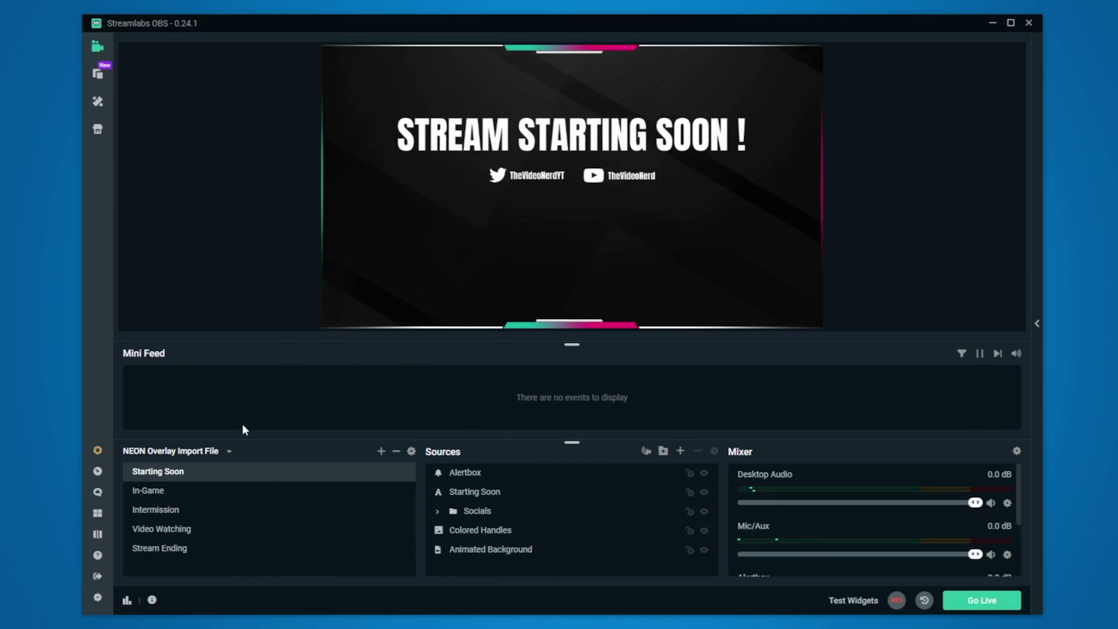
pyautogui.click(227, 453)
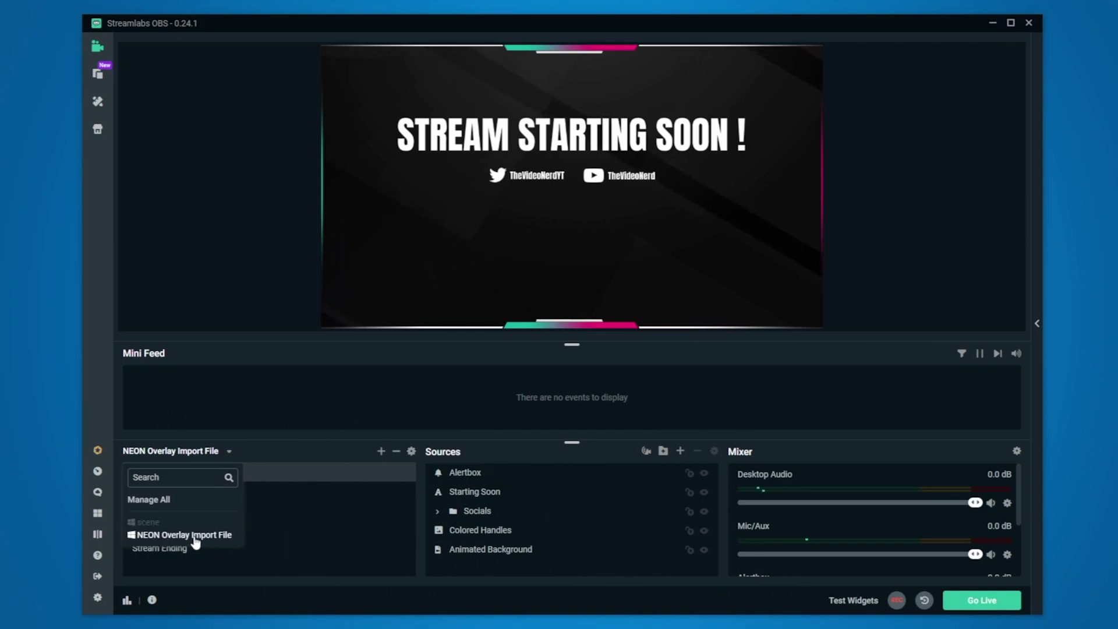
# Step: Create a new scene collection named 'cool scene' in collection management
pyautogui.click(147, 523)
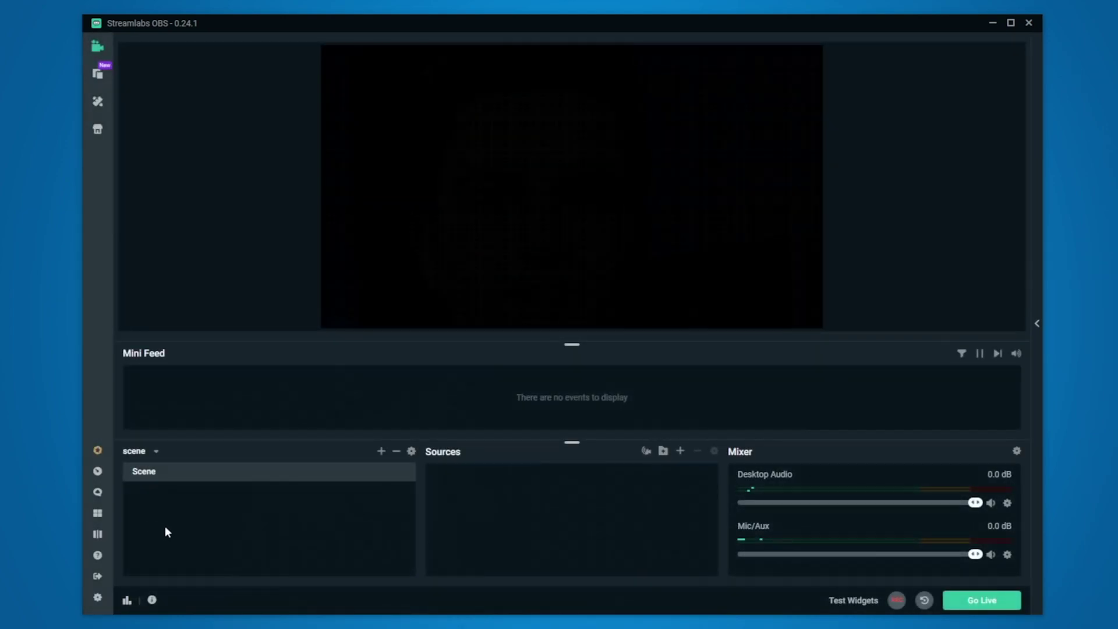
pyautogui.click(157, 451)
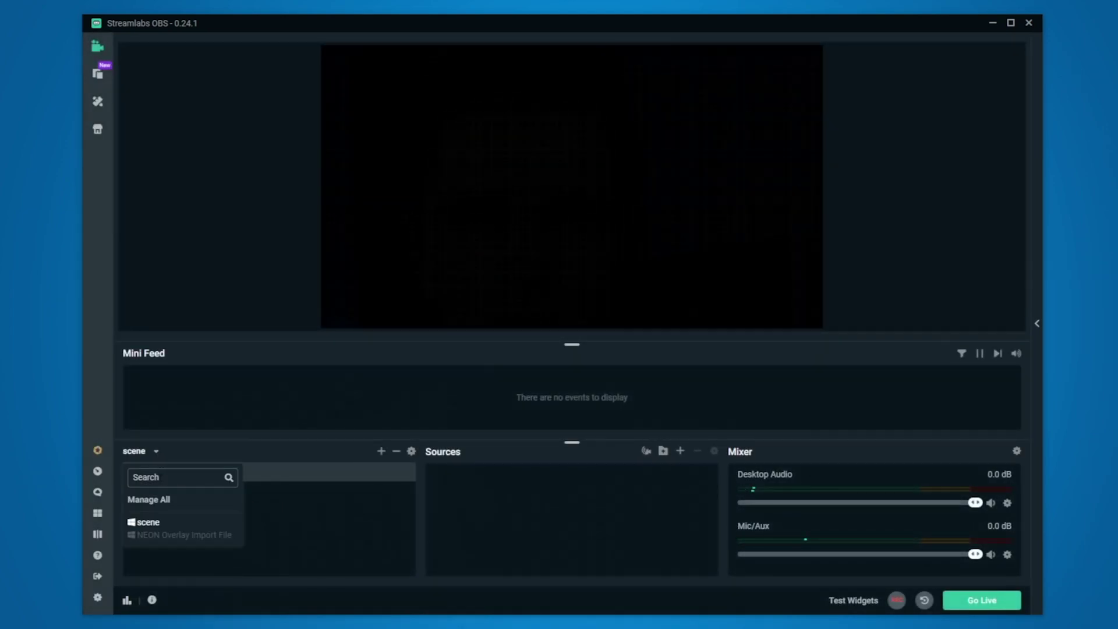
pyautogui.click(148, 500)
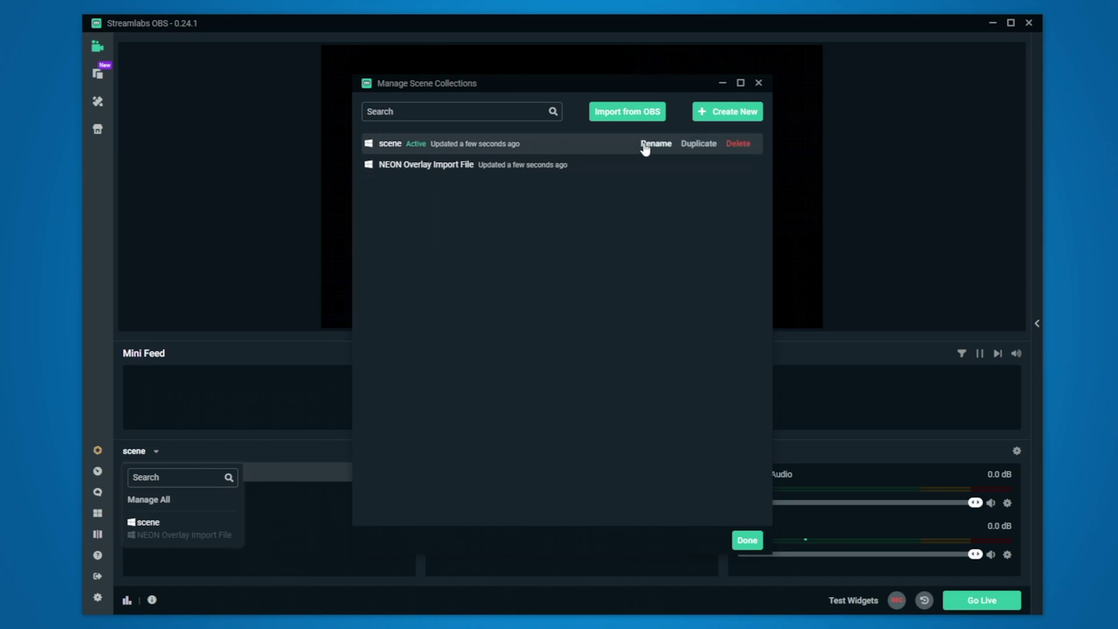
pyautogui.click(736, 116)
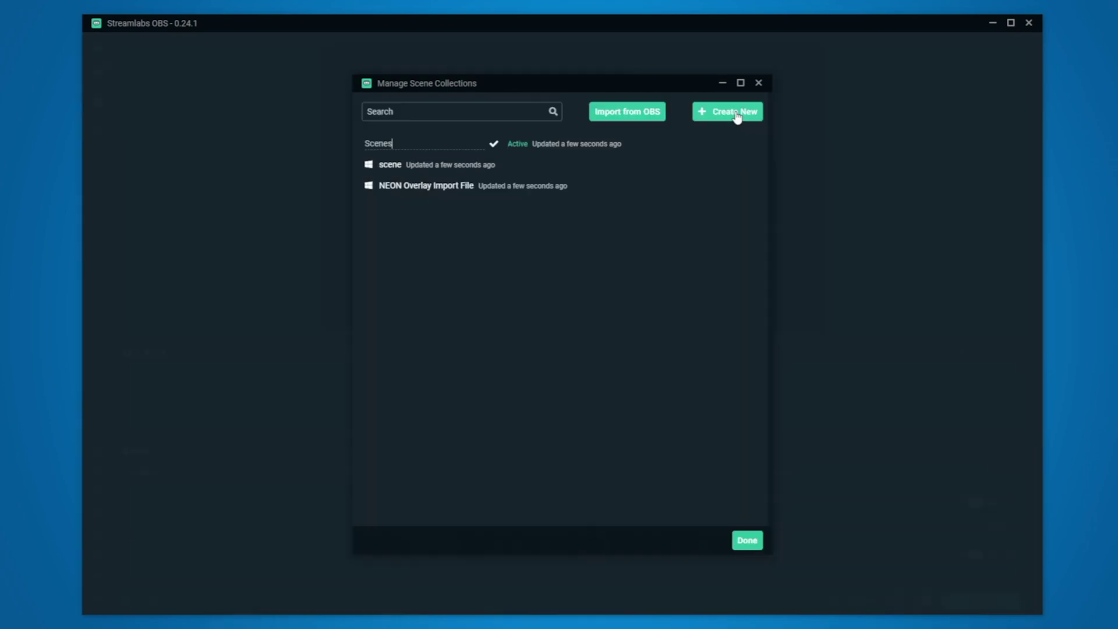
pyautogui.write('cool scene')
pyautogui.press('Return')
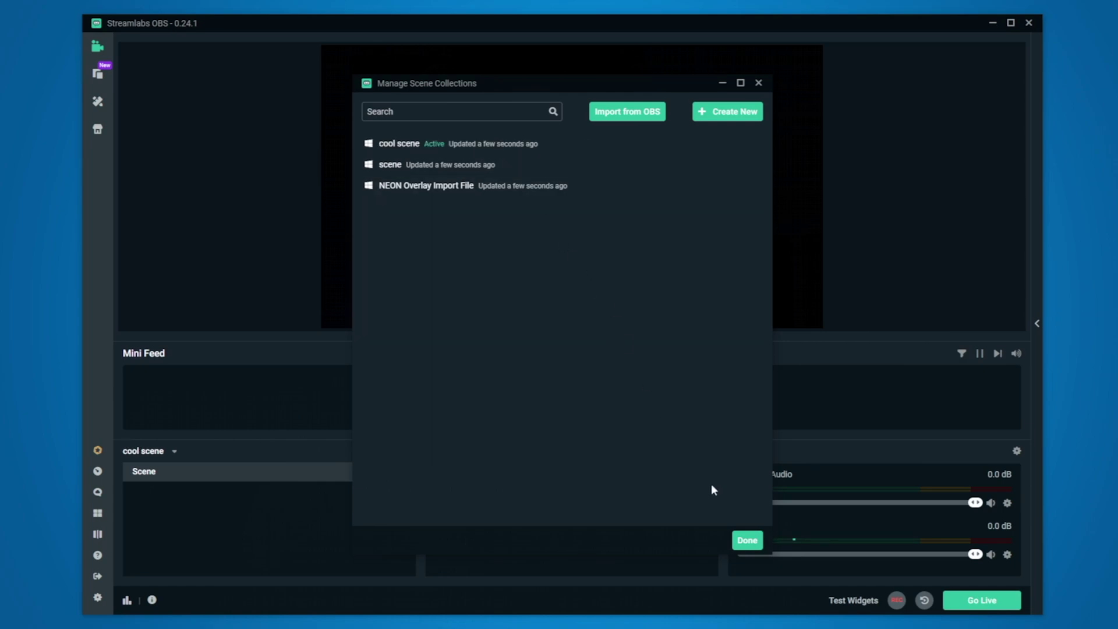
pyautogui.click(748, 541)
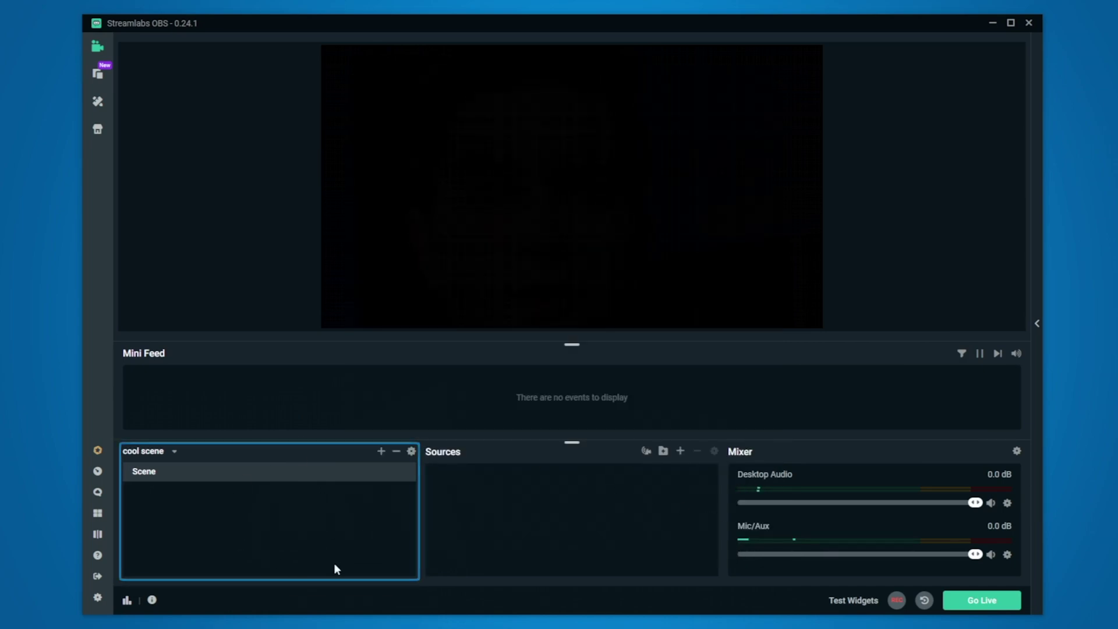
# Step: Switch back to NEON Overlay Import File and delete the 'scene' collection
pyautogui.click(173, 454)
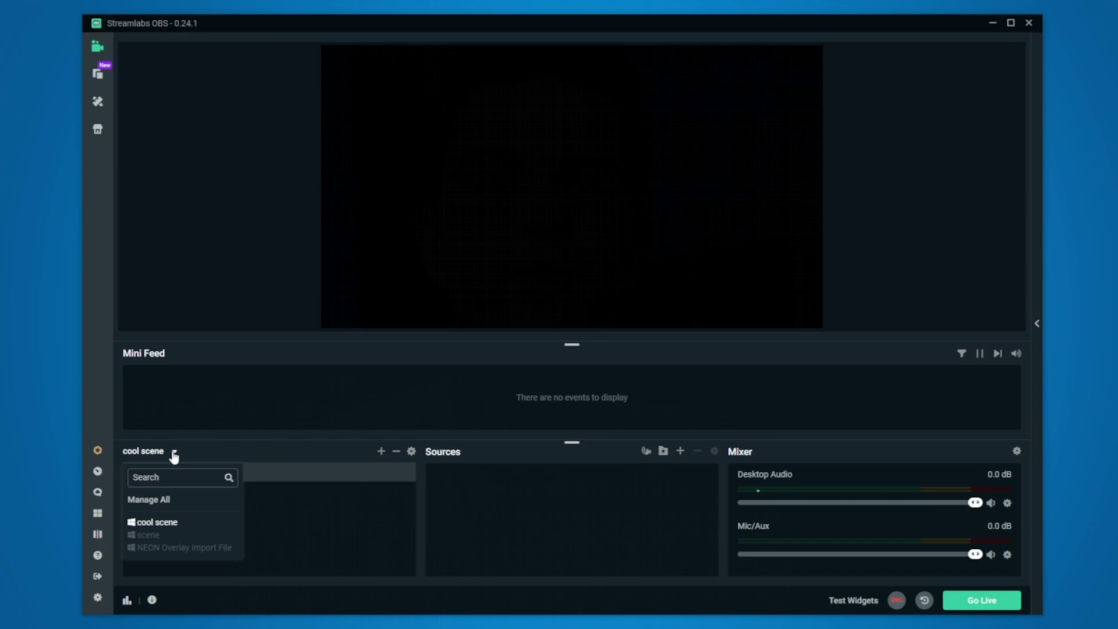
pyautogui.click(184, 548)
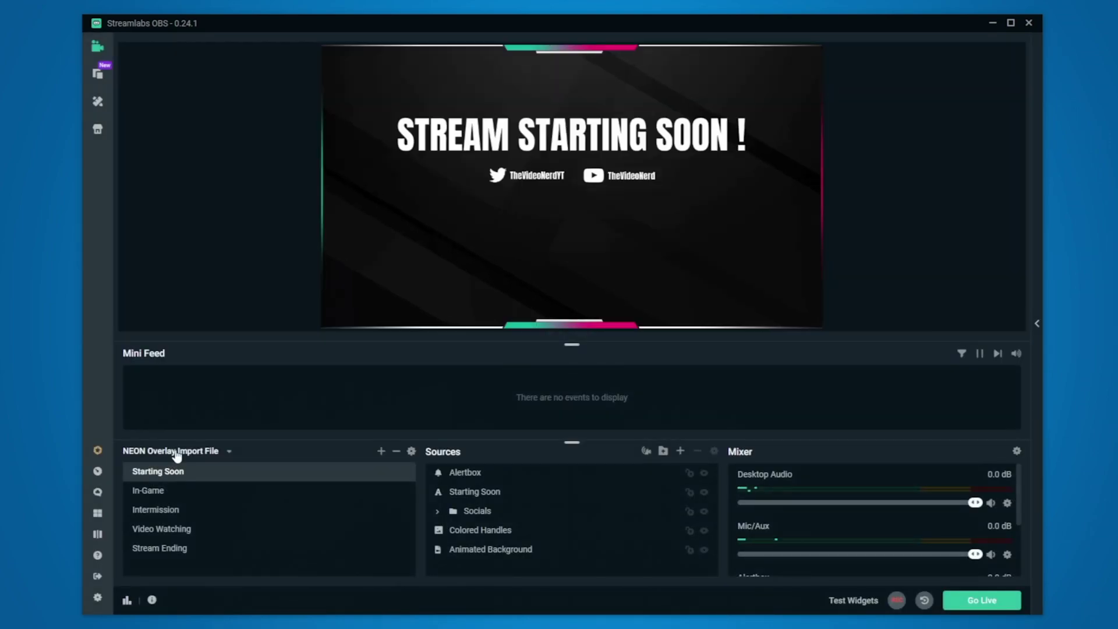
pyautogui.click(177, 455)
pyautogui.click(153, 502)
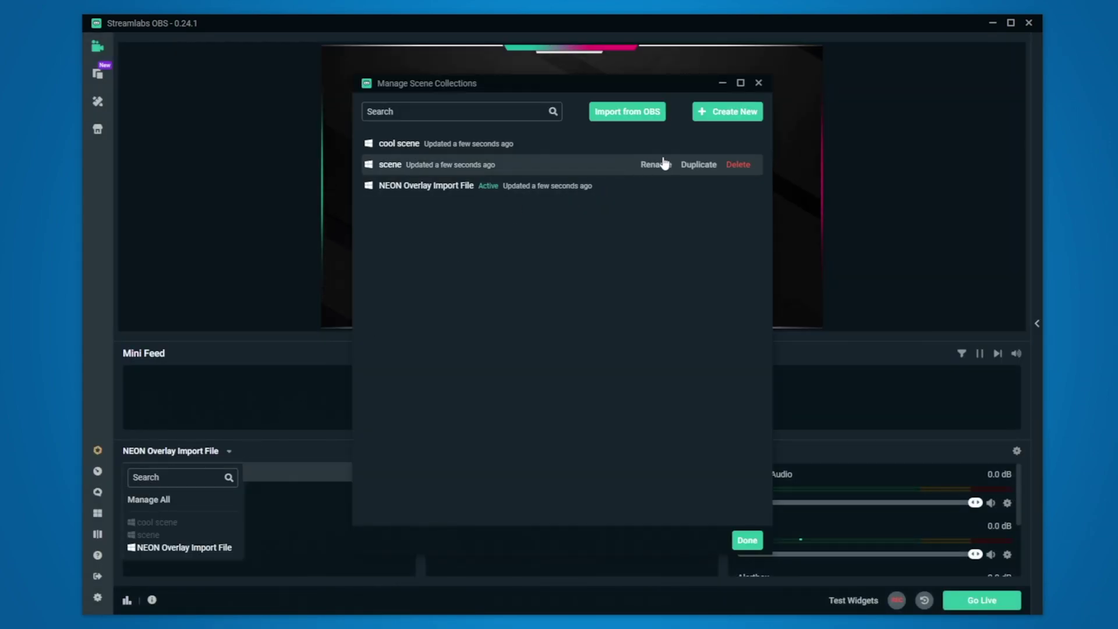
pyautogui.click(738, 164)
pyautogui.click(654, 317)
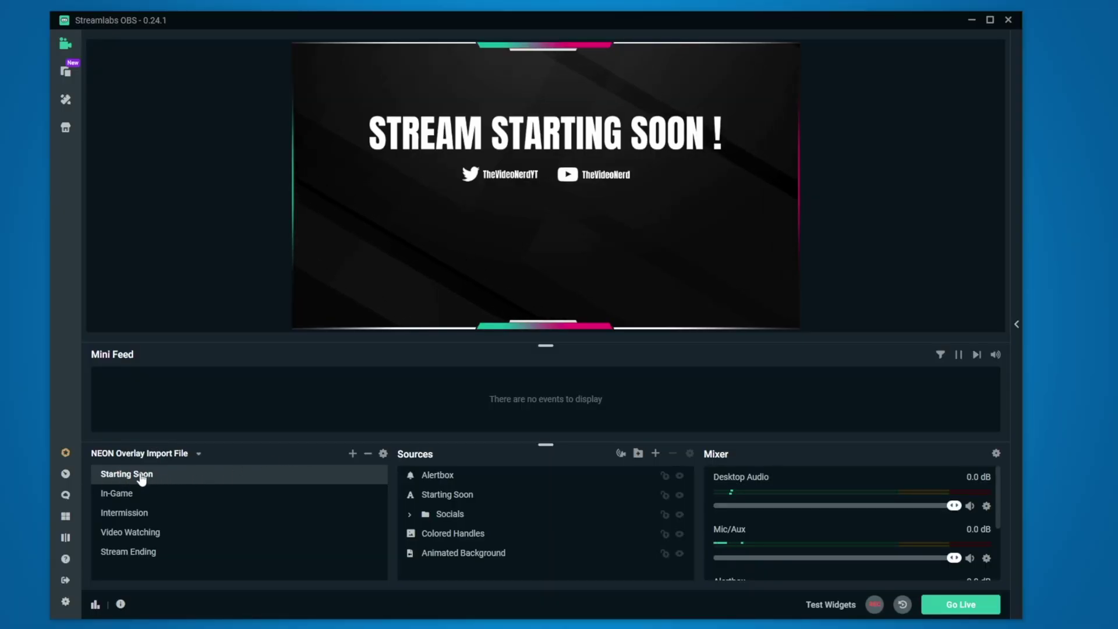
# Step: Set the Alertbox Follows alert media to the stock image Yd0IPt1.gif
pyautogui.doubleClick(446, 478)
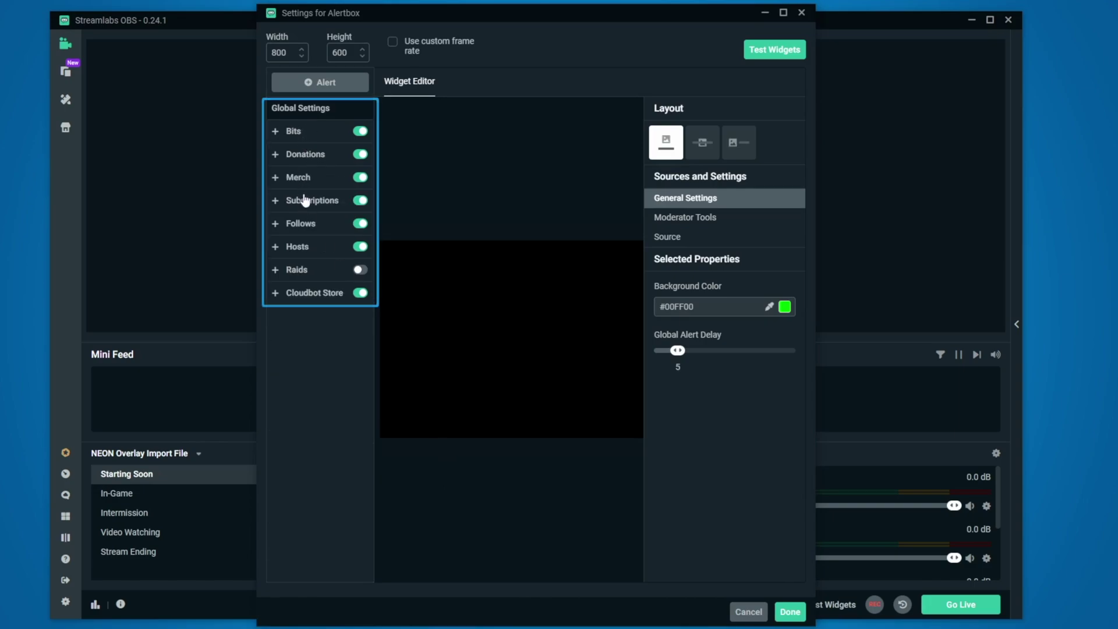
pyautogui.click(308, 233)
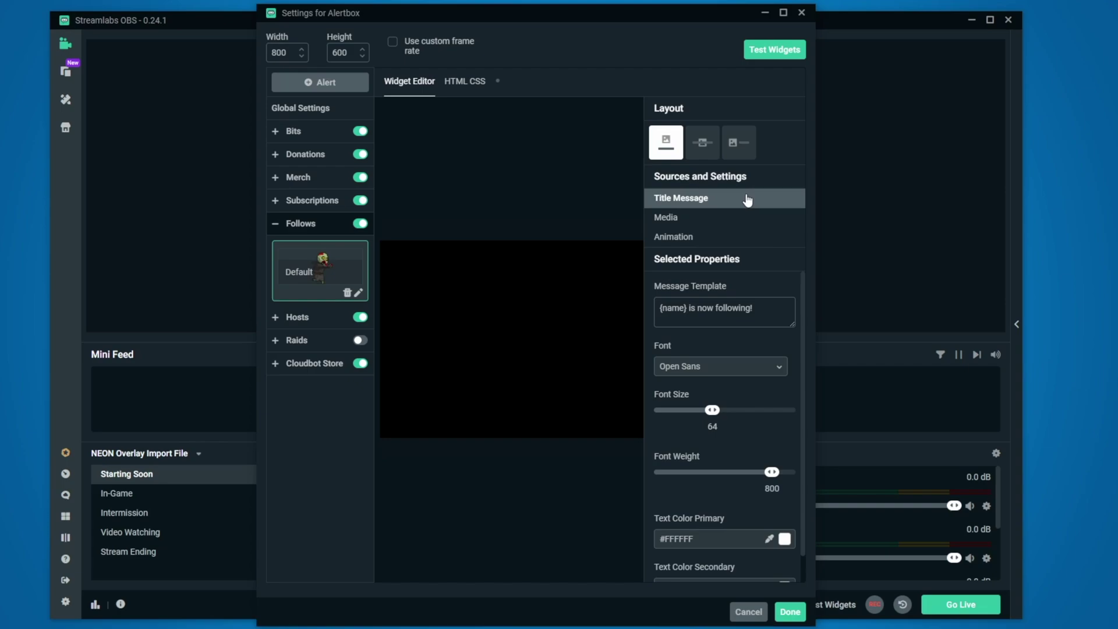
pyautogui.click(755, 309)
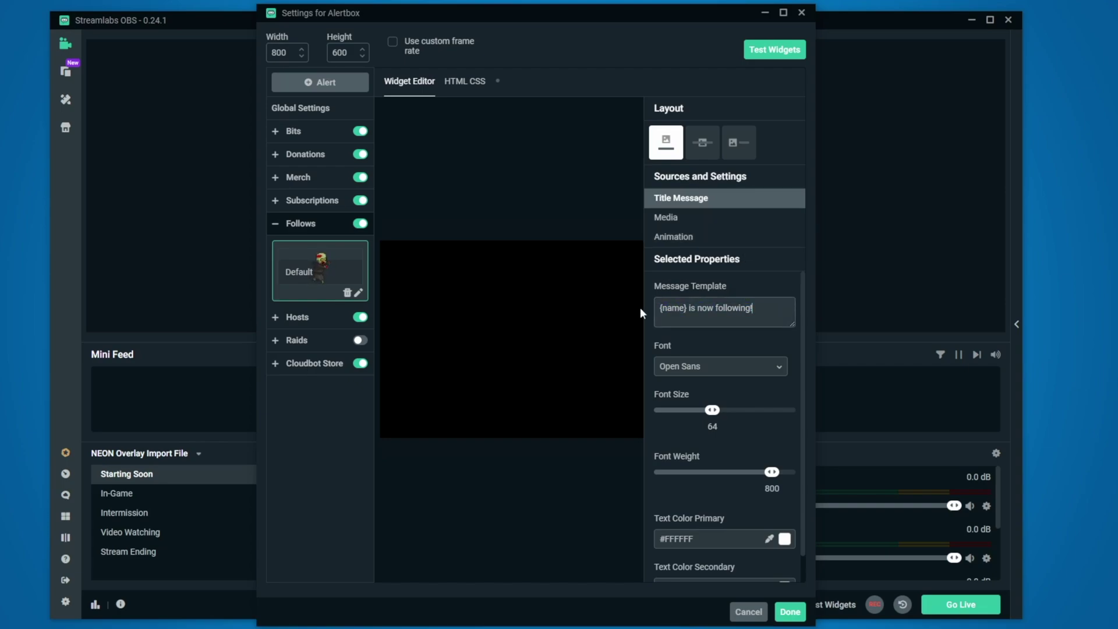
pyautogui.click(676, 221)
pyautogui.click(754, 362)
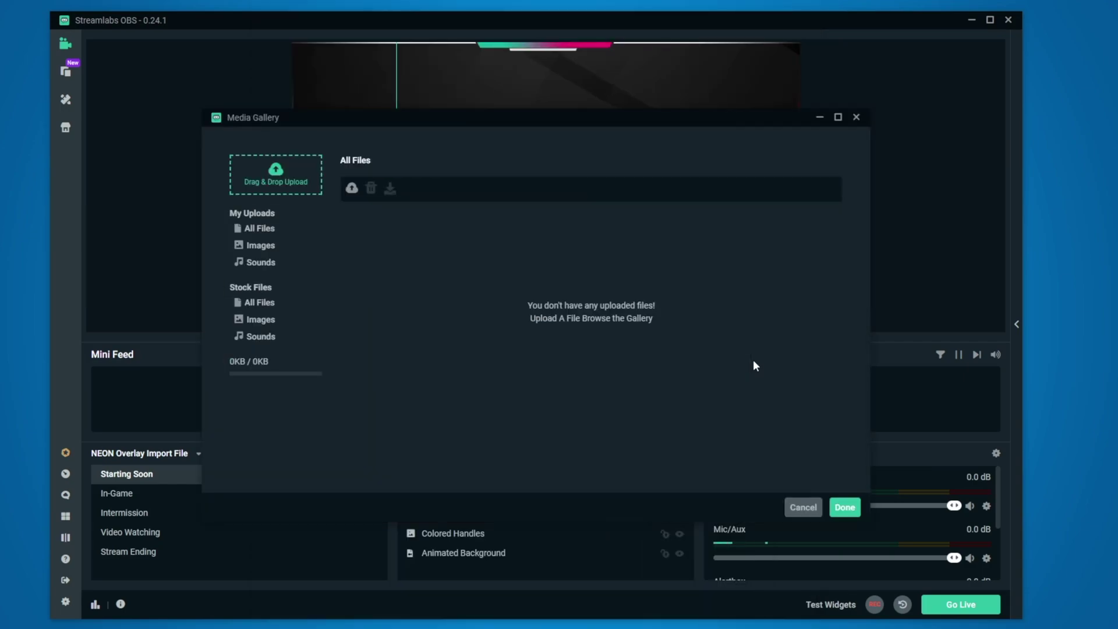
pyautogui.click(253, 320)
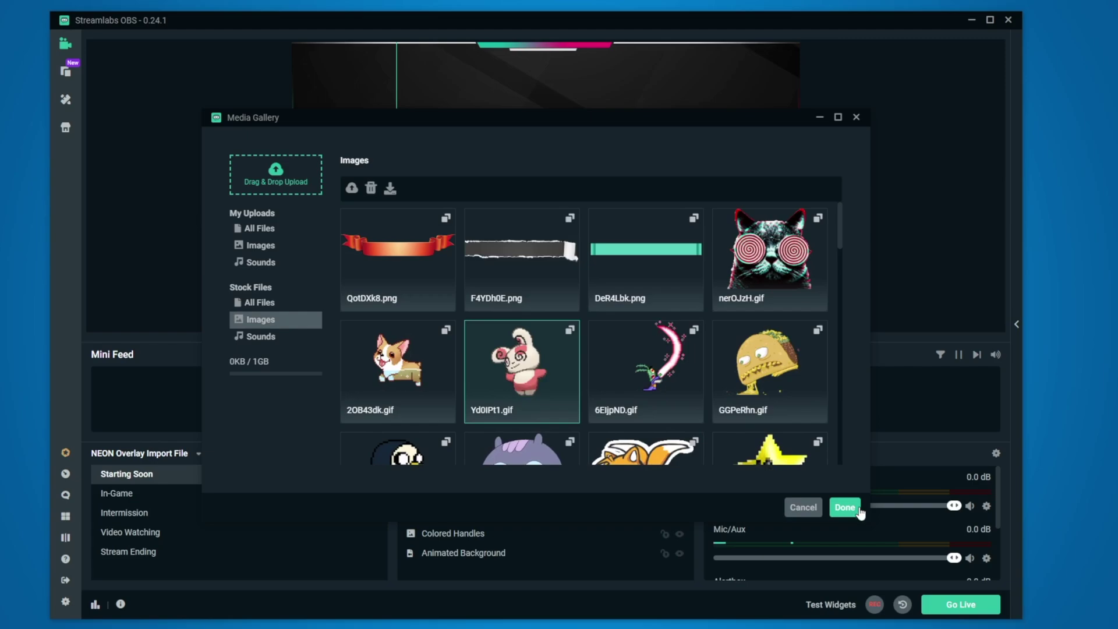
pyautogui.click(846, 508)
# Step: Save the Alertbox settings and fire a test follow alert
pyautogui.click(790, 612)
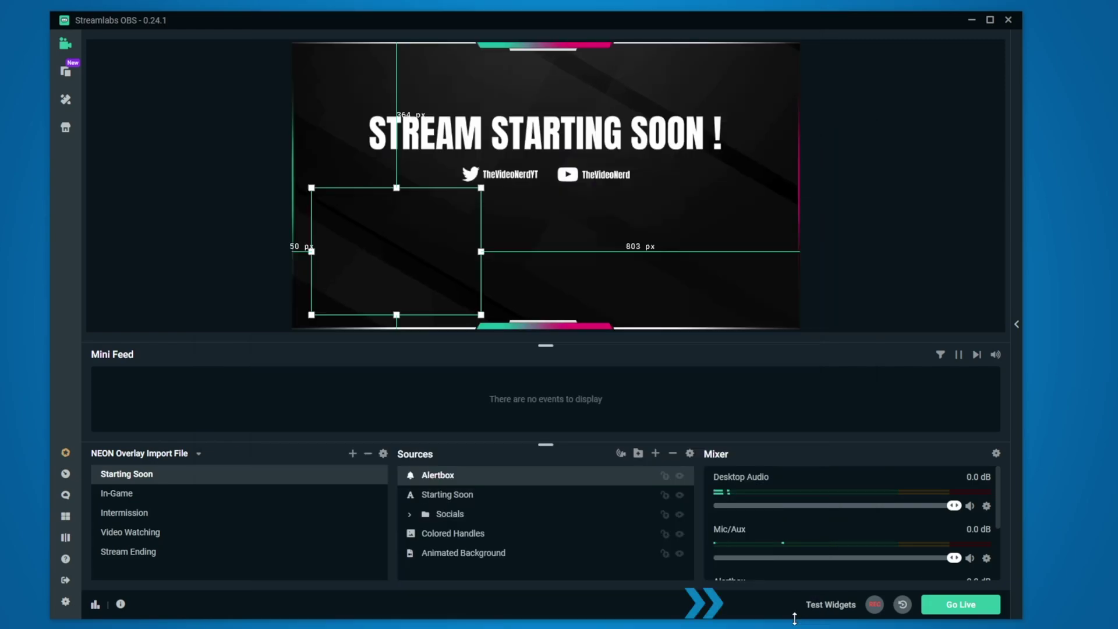
pyautogui.click(838, 607)
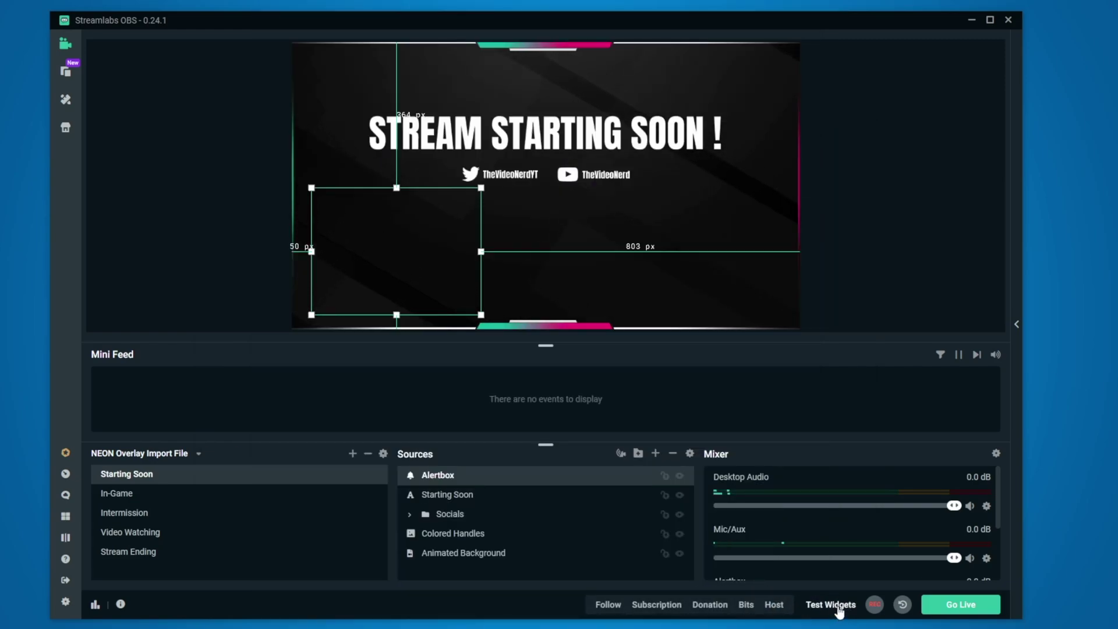
pyautogui.click(606, 606)
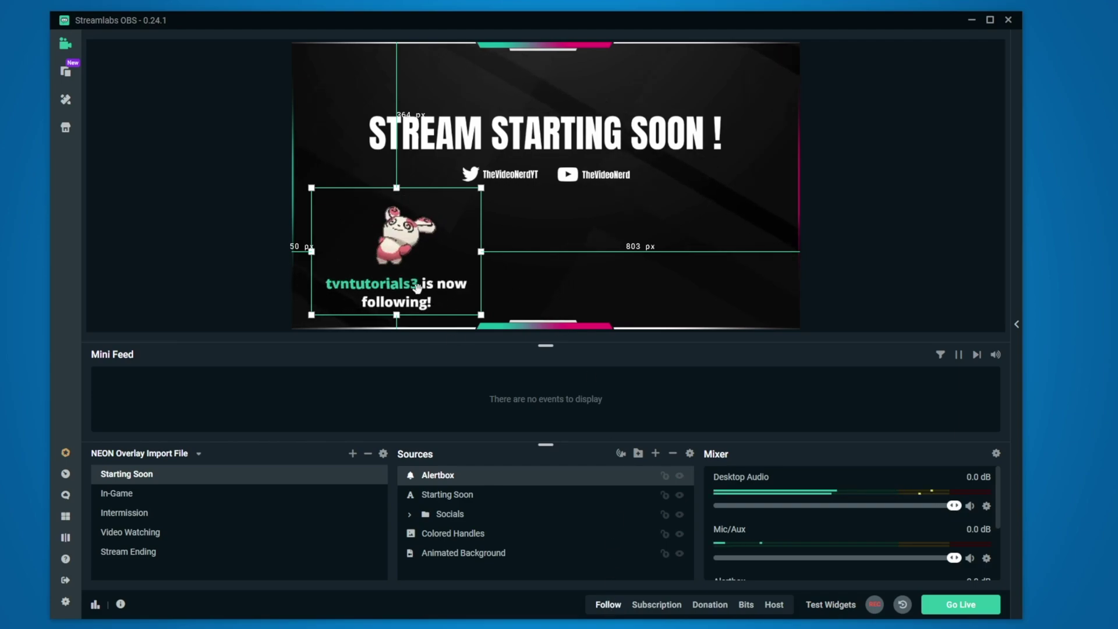
# Step: Check the alert in the In-Game and Intermission scenes, then return to Starting Soon
pyautogui.click(163, 495)
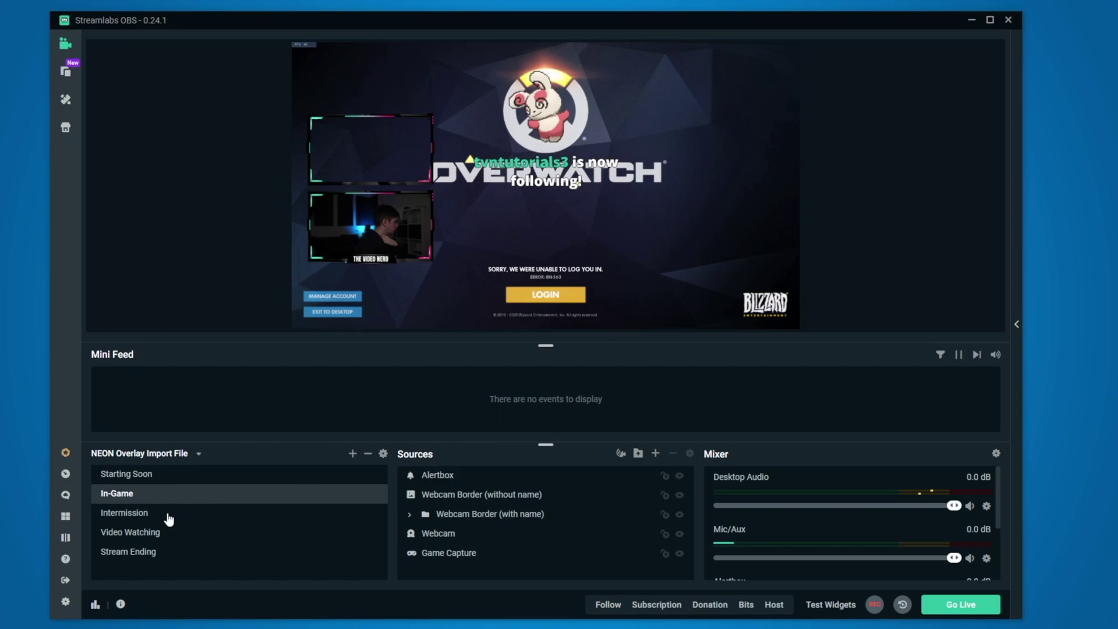
pyautogui.click(187, 512)
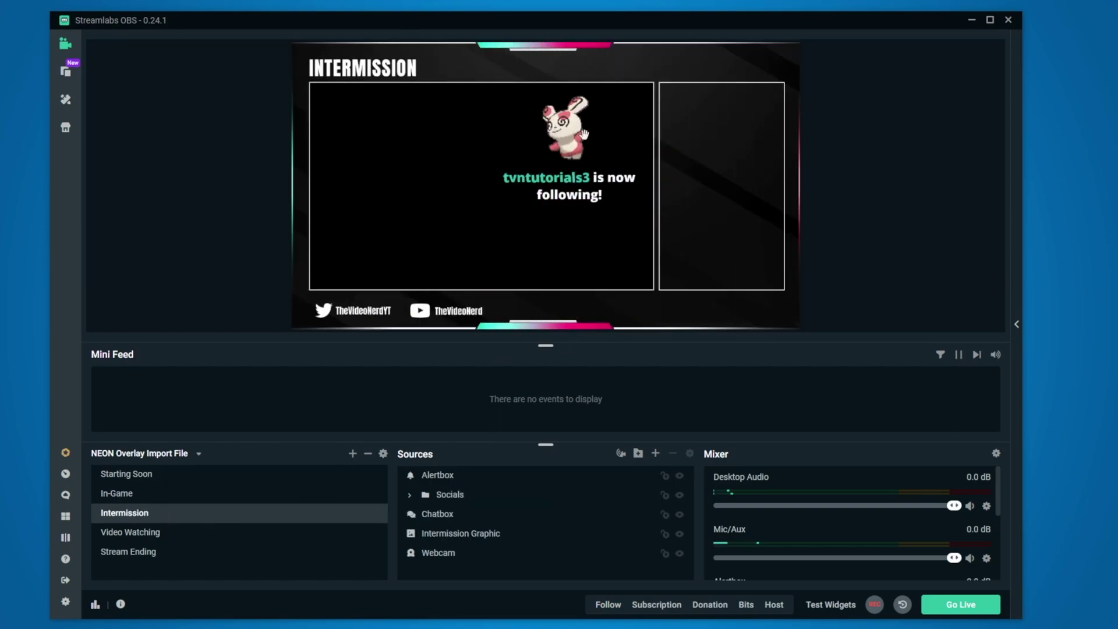
pyautogui.click(148, 474)
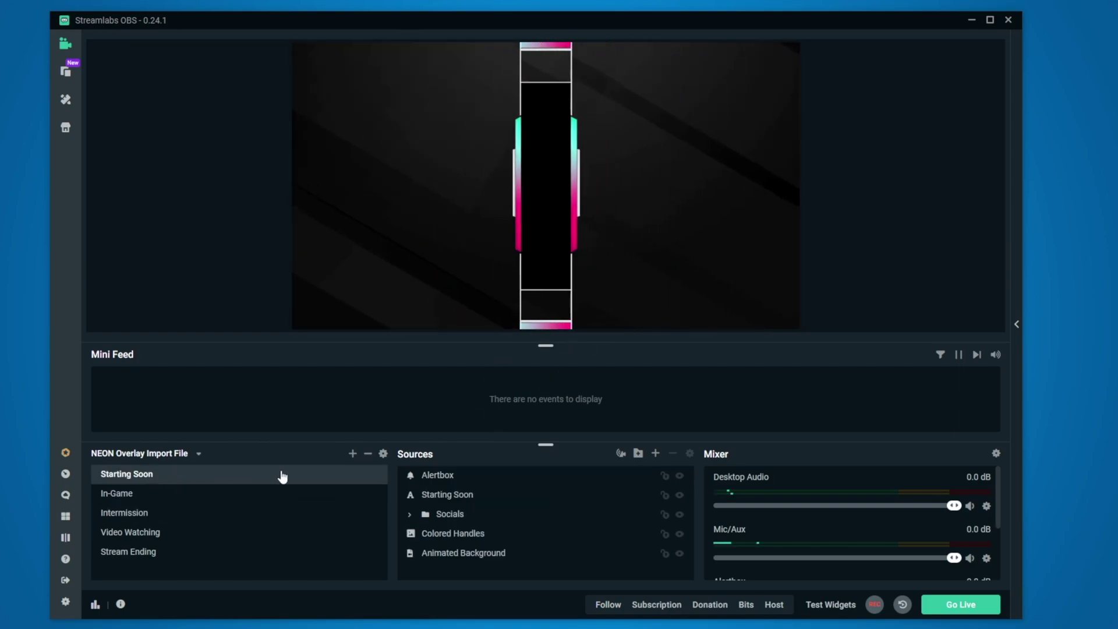
# Step: Expand the Socials group, enlarge the sources list, and review the Twitter Name text
pyautogui.click(409, 509)
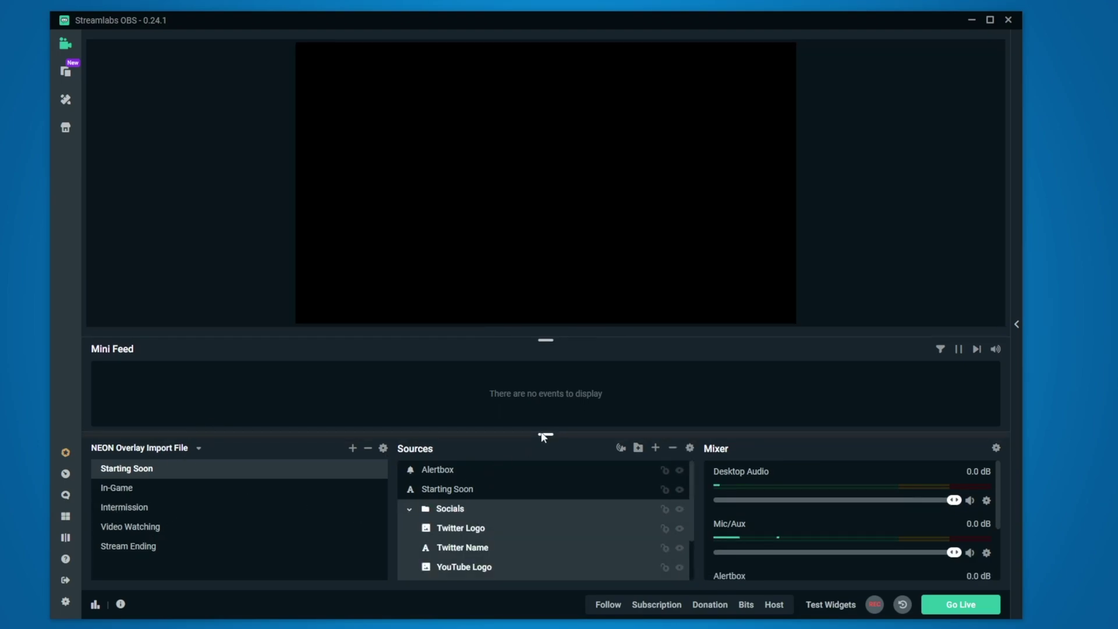
pyautogui.moveTo(546, 438); pyautogui.dragTo(544, 419)
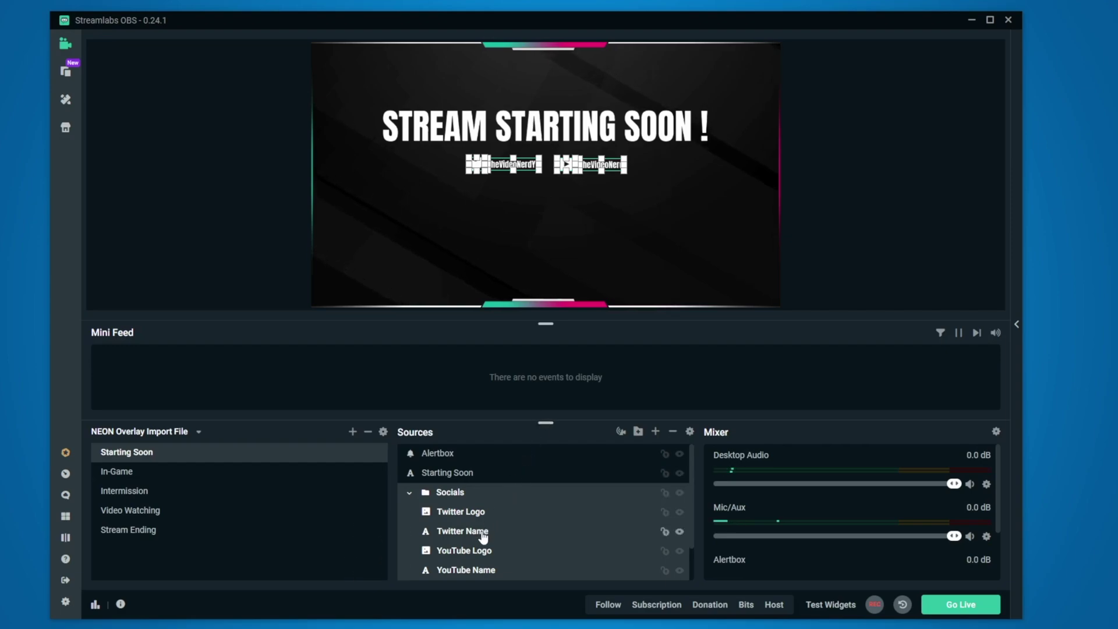
pyautogui.doubleClick(448, 531)
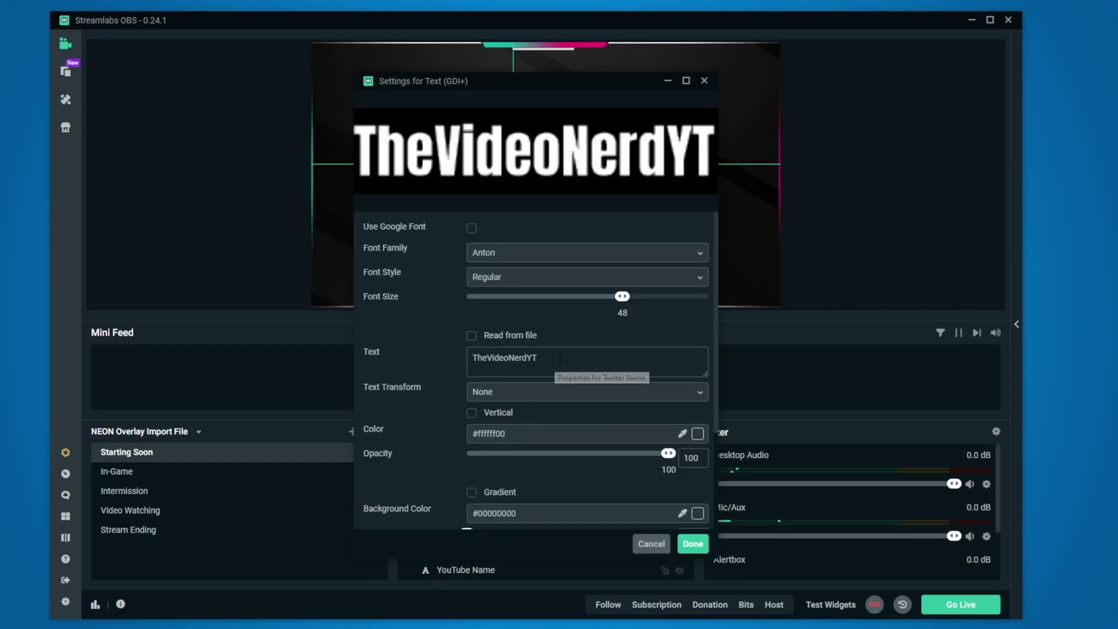
pyautogui.moveTo(539, 357); pyautogui.dragTo(496, 359)
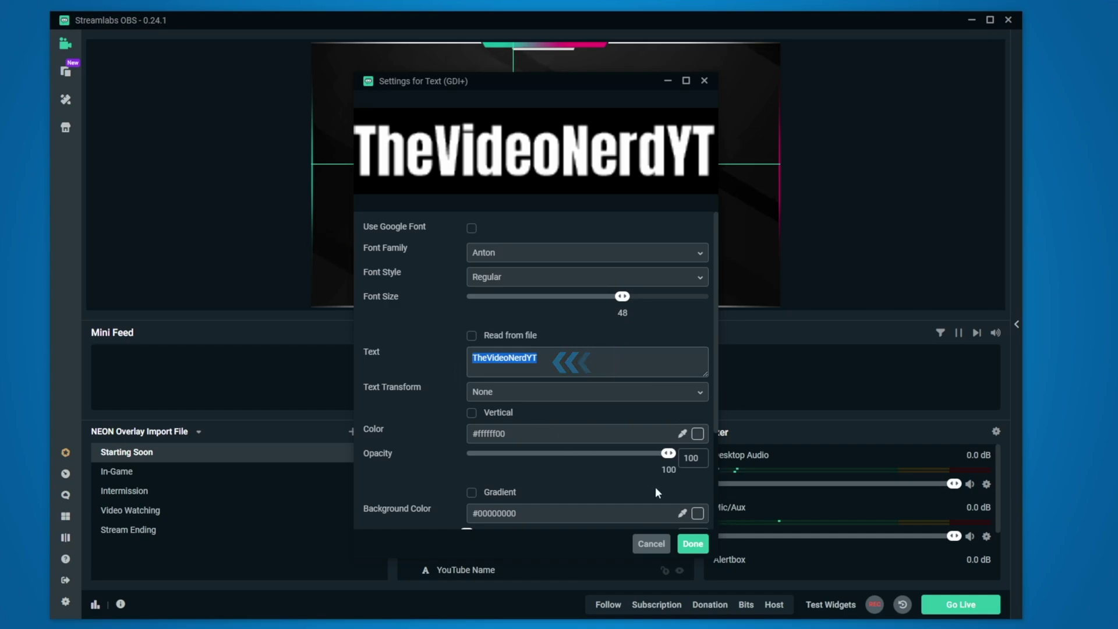
pyautogui.click(693, 544)
# Step: Review the YouTube Name text, then bring up the STREAM STARTING SOON ! headline's text settings
pyautogui.doubleClick(503, 571)
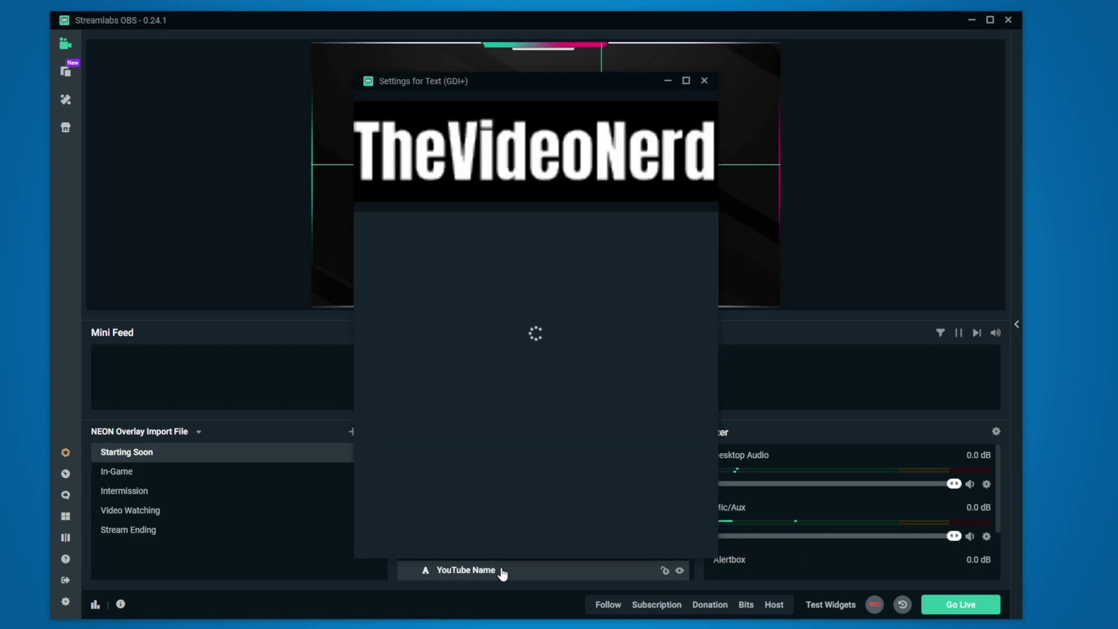
pyautogui.moveTo(549, 359); pyautogui.dragTo(442, 355)
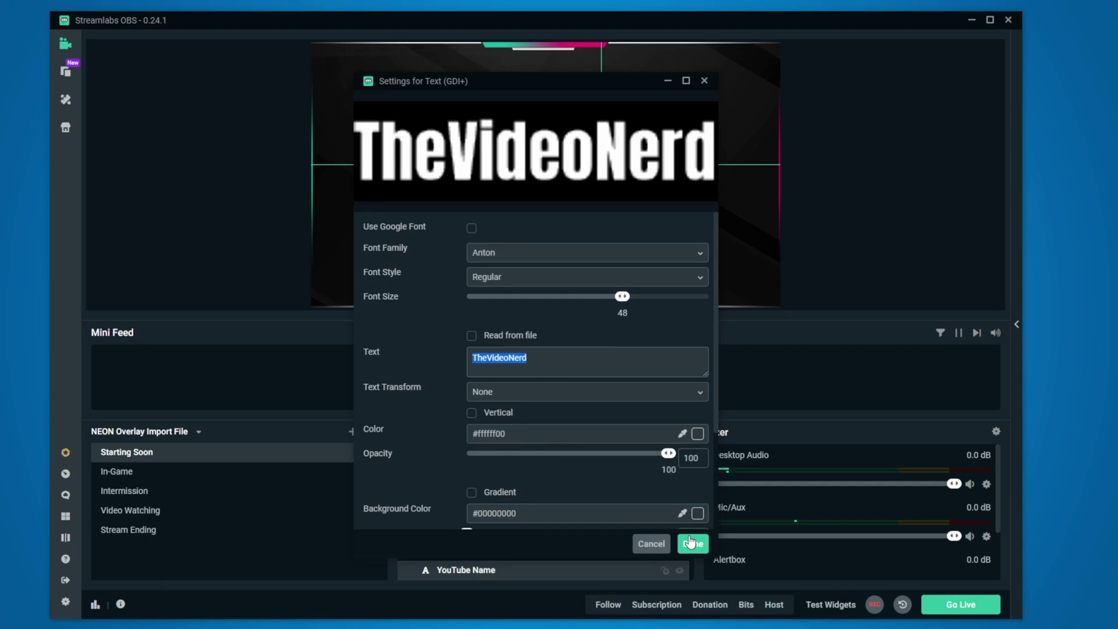
pyautogui.click(691, 542)
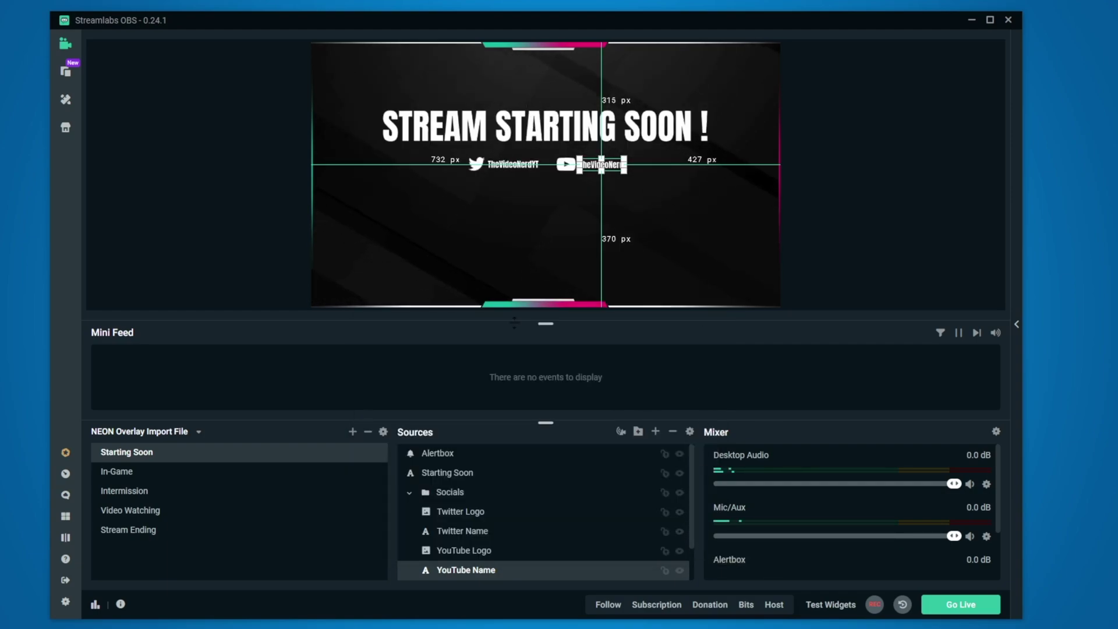
pyautogui.doubleClick(491, 478)
pyautogui.moveTo(580, 357); pyautogui.dragTo(570, 357)
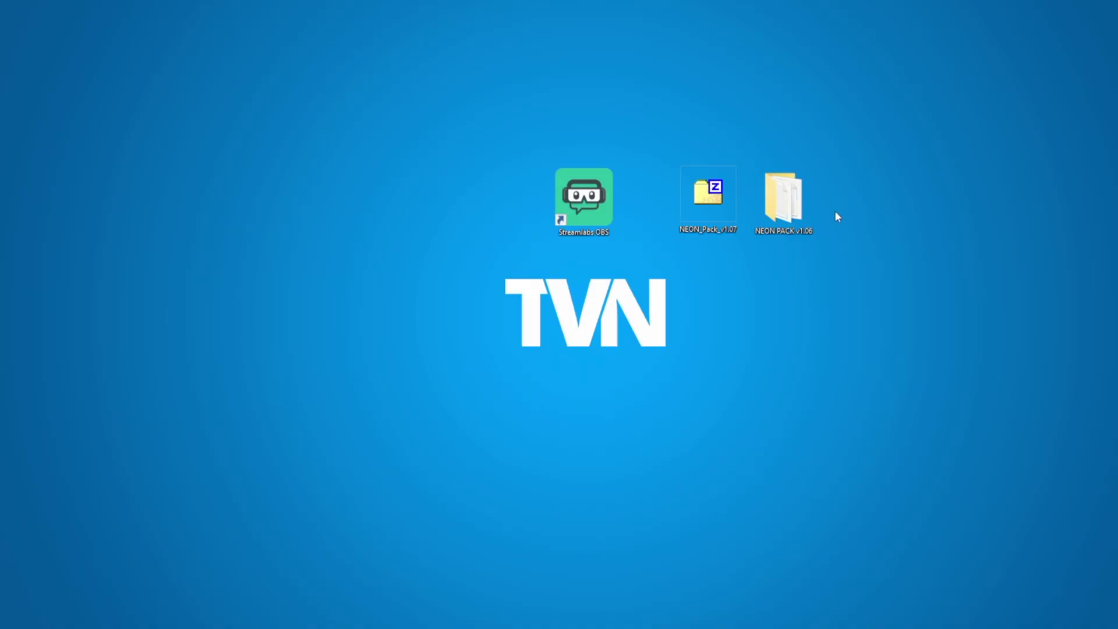
# Step: Open countdown timer from NEON PACK v1.06 in Notepad, change m=10 to m=20, and select the URL
pyautogui.doubleClick(796, 205)
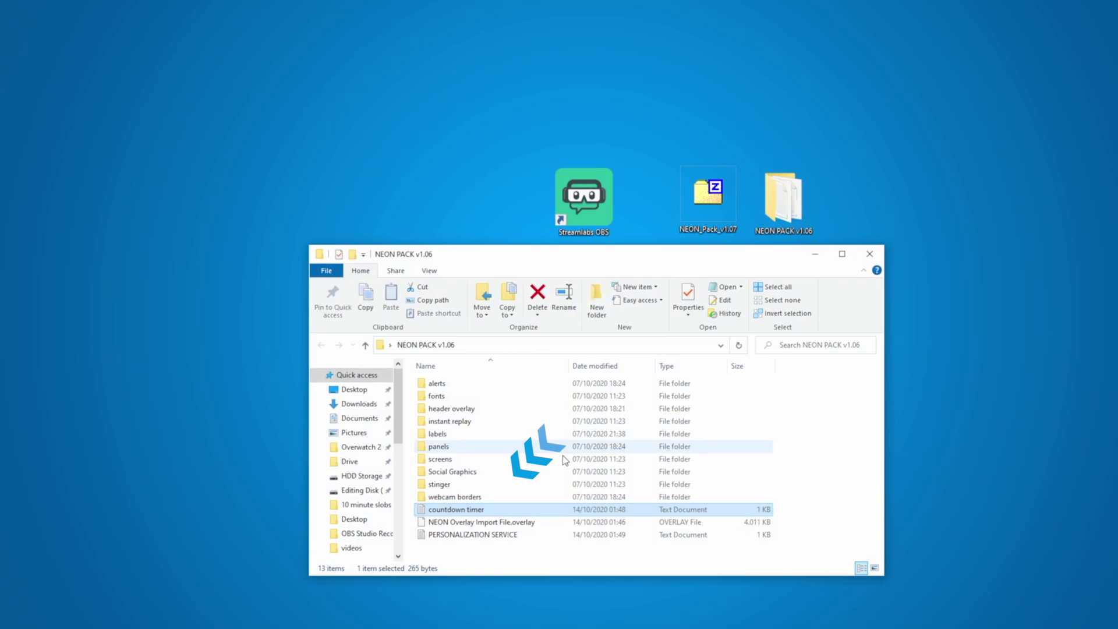
pyautogui.doubleClick(473, 512)
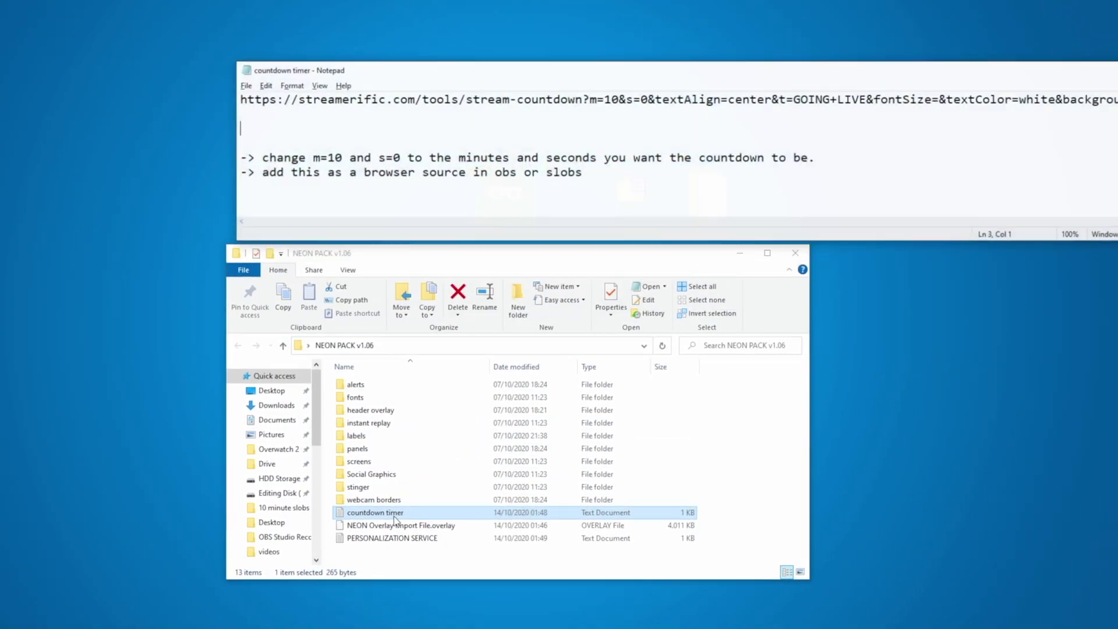
pyautogui.moveTo(1022, 88); pyautogui.dragTo(67, 92)
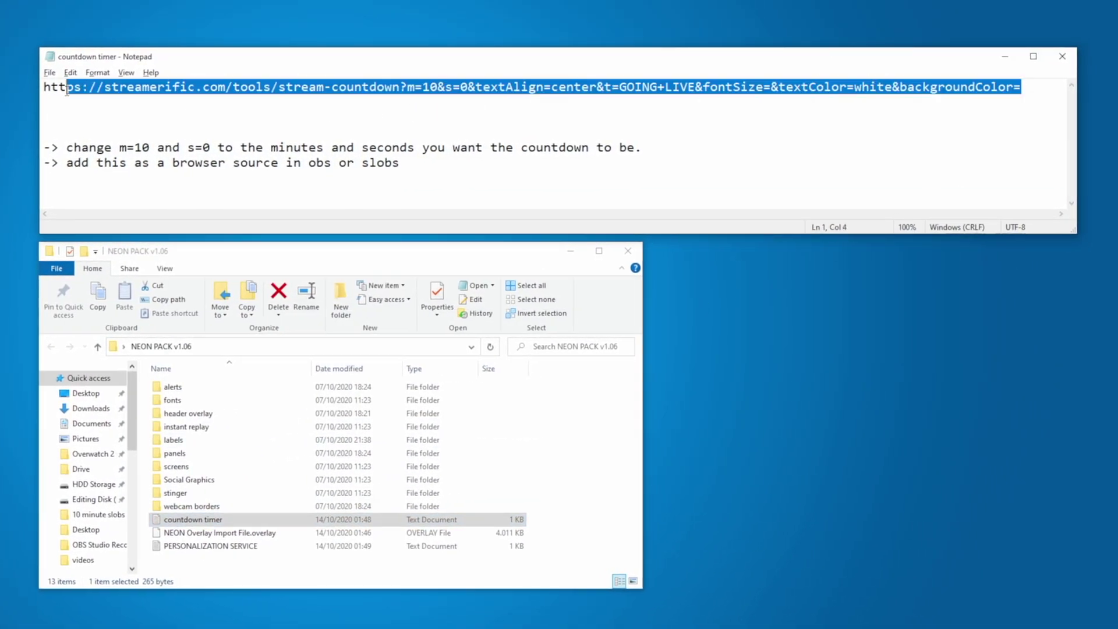
pyautogui.click(390, 109)
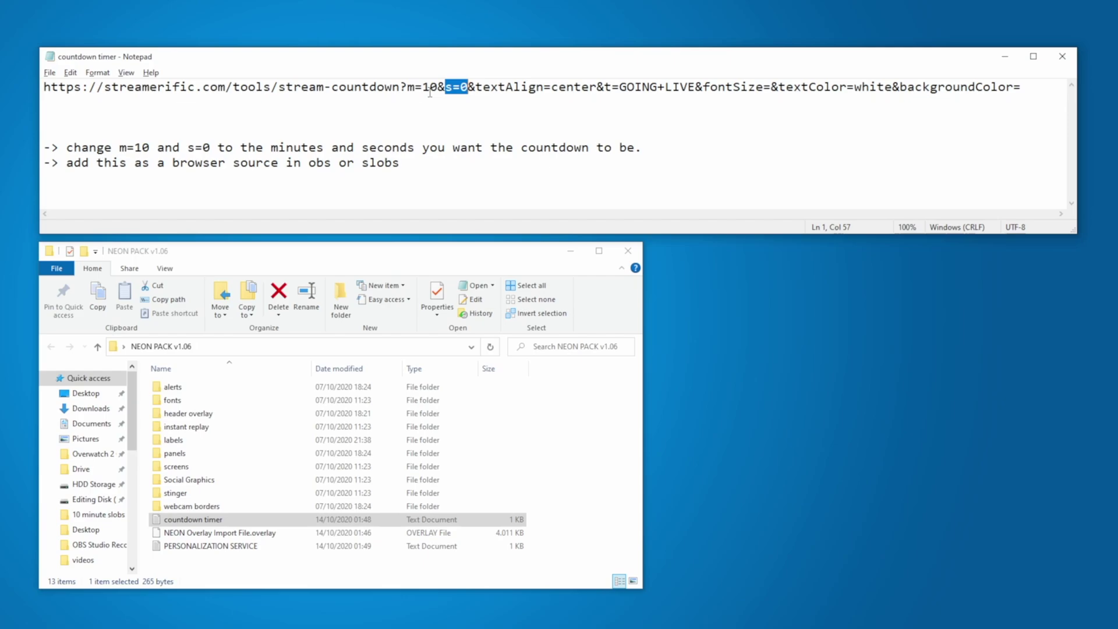
pyautogui.press('BackSpace')
pyautogui.write('2')
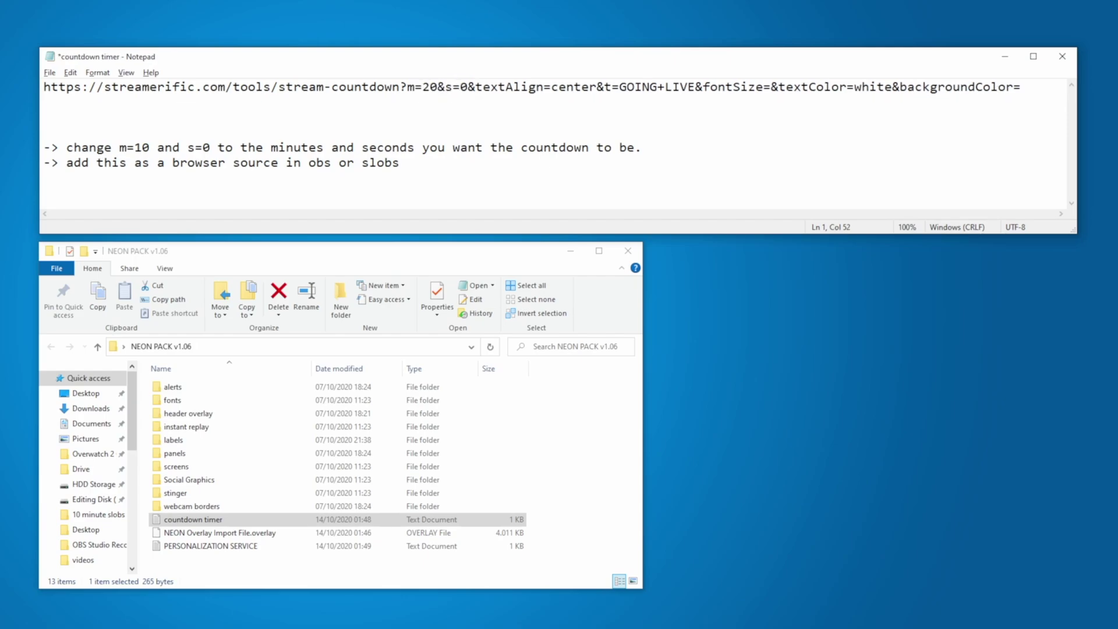
pyautogui.moveTo(1024, 87); pyautogui.dragTo(35, 88)
# Step: Copy the countdown URL and create a Browser Source named countdown
pyautogui.rightClick(44, 90)
pyautogui.click(85, 129)
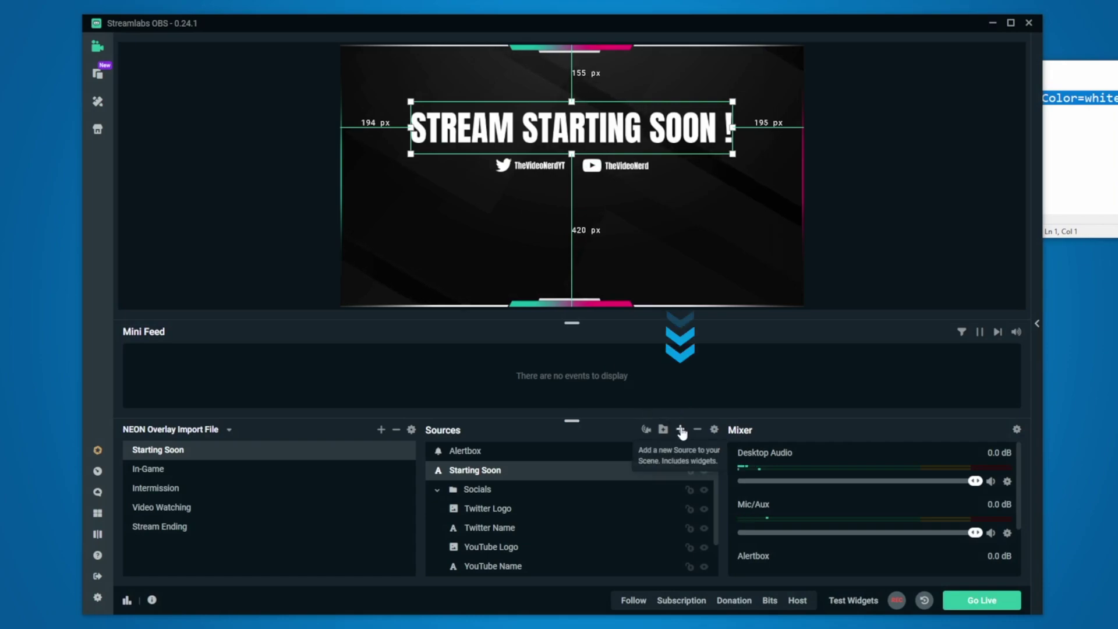
pyautogui.click(692, 429)
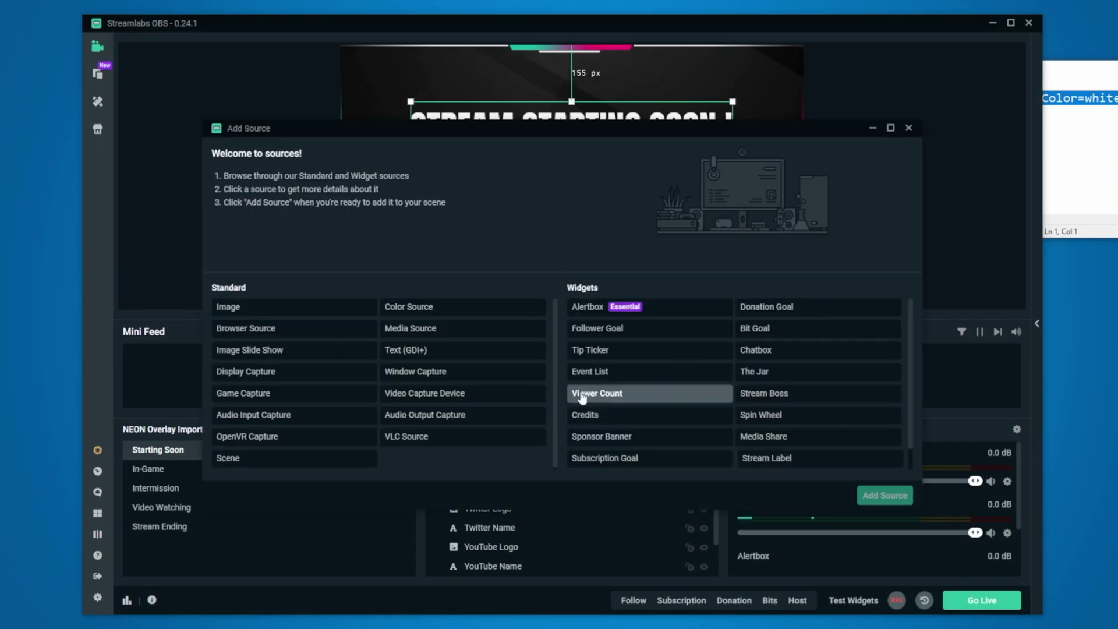
pyautogui.doubleClick(303, 332)
pyautogui.write('countdow')
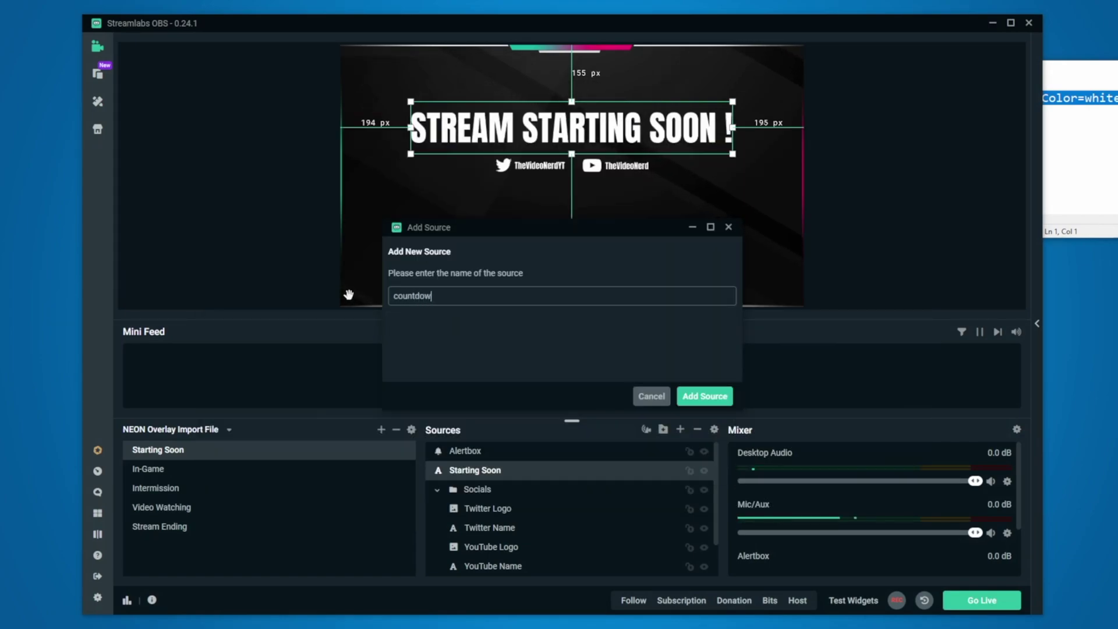
pyautogui.write('n')
pyautogui.click(705, 396)
# Step: Give countdown the copied URL and width 1280, then place it below the headline
pyautogui.moveTo(650, 248); pyautogui.dragTo(613, 249)
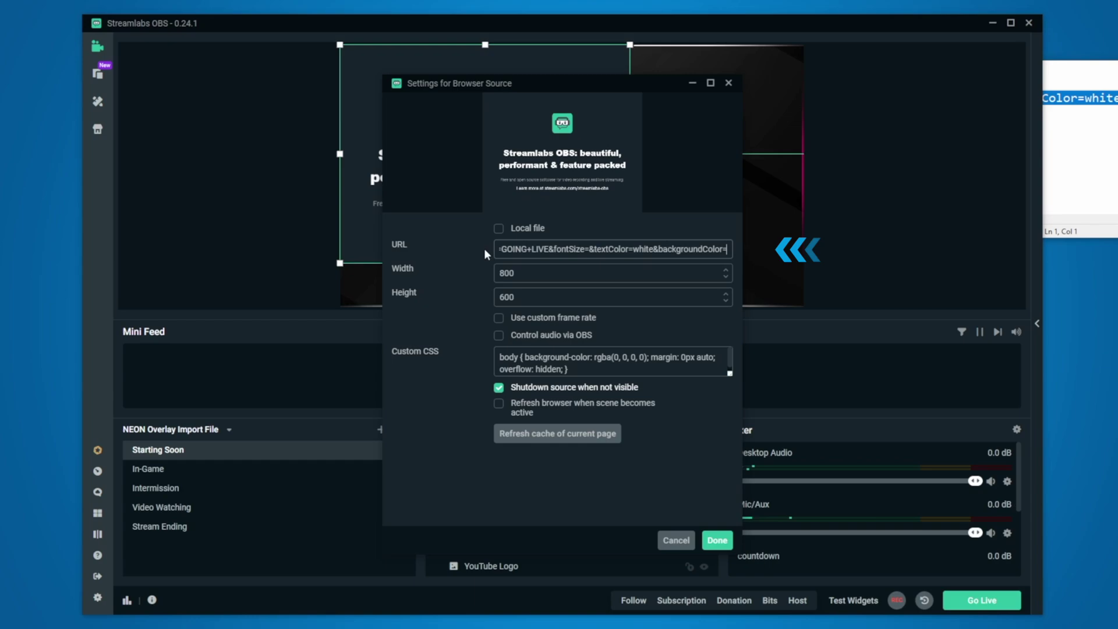
pyautogui.doubleClick(491, 278)
pyautogui.write('1280')
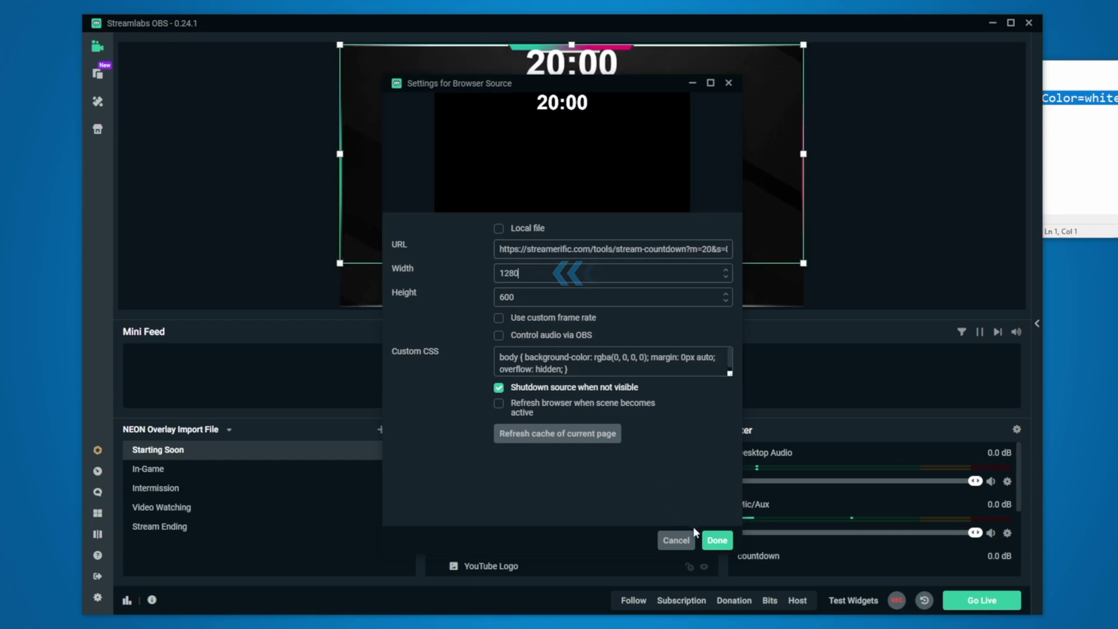
pyautogui.click(717, 540)
pyautogui.moveTo(651, 172); pyautogui.dragTo(666, 244)
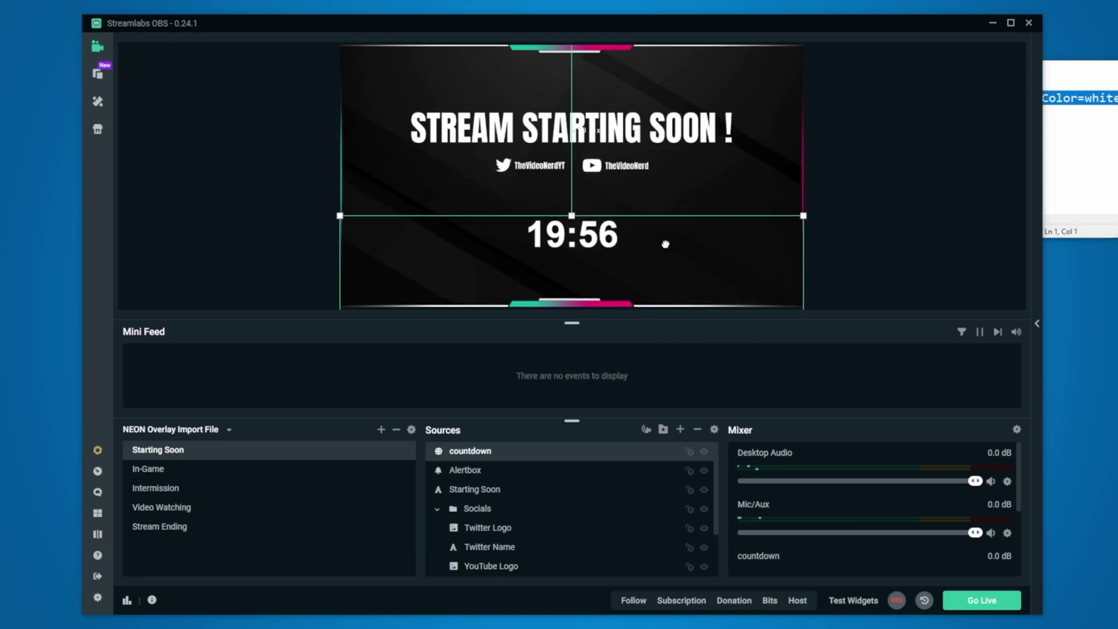
pyautogui.click(704, 452)
pyautogui.click(704, 453)
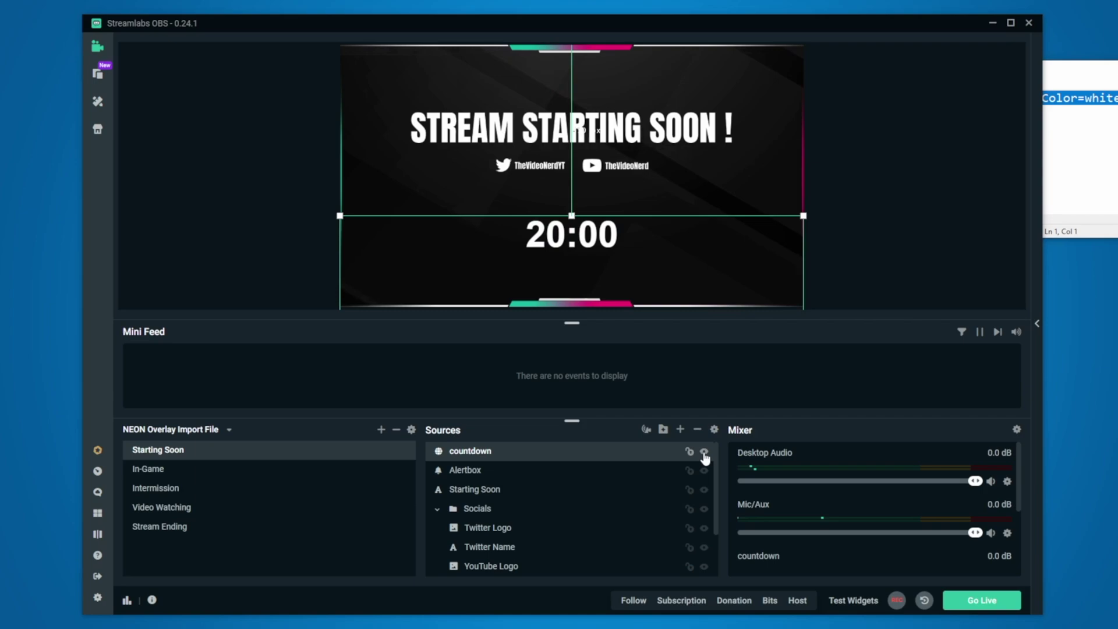
# Step: Set the In-Game Game Capture to Capture specific window, using [Overwatch.exe]: Overwatch
pyautogui.click(437, 511)
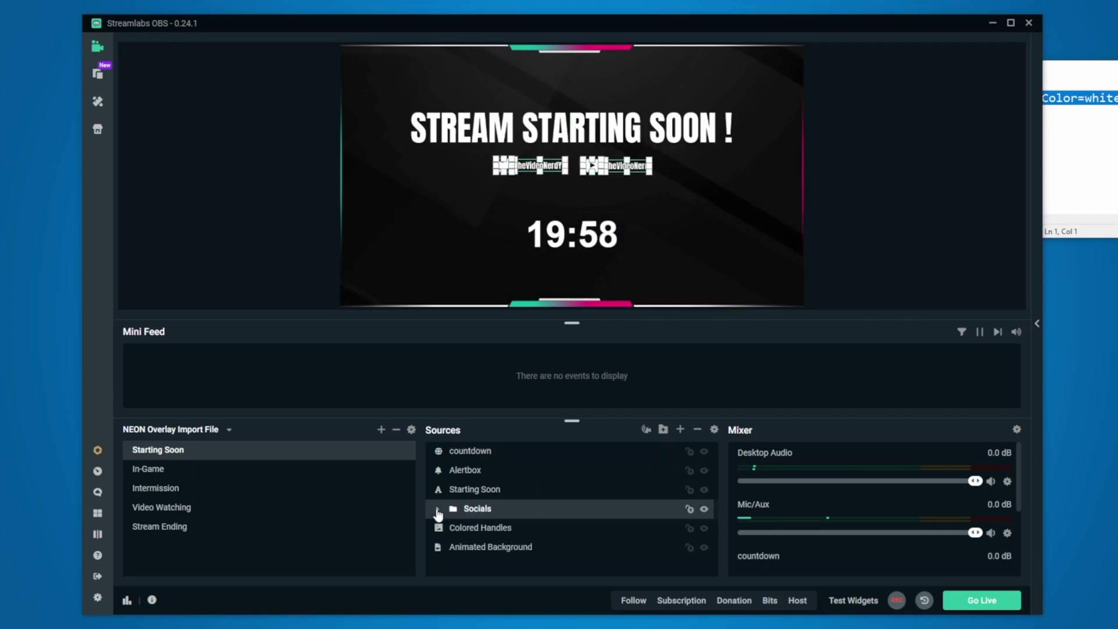
pyautogui.click(185, 473)
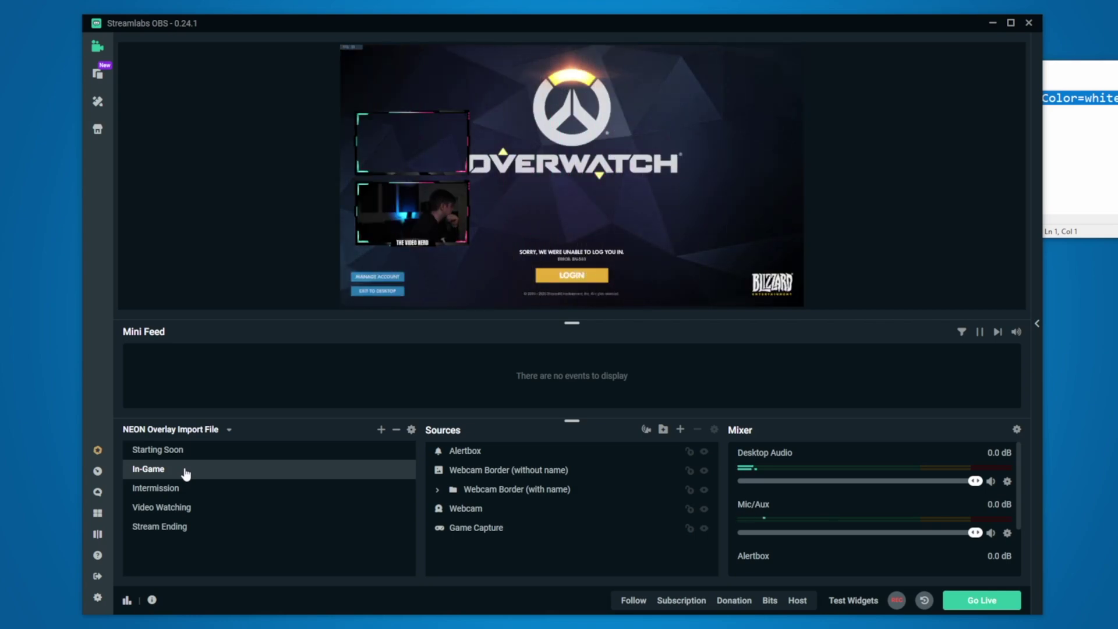
pyautogui.doubleClick(516, 530)
pyautogui.click(595, 233)
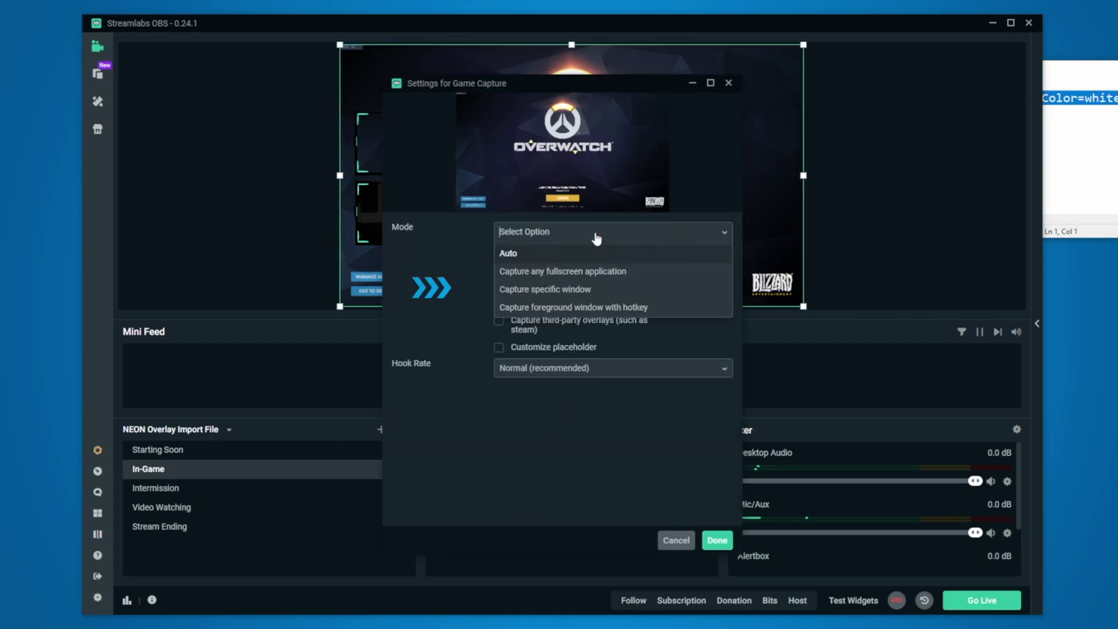
pyautogui.click(591, 290)
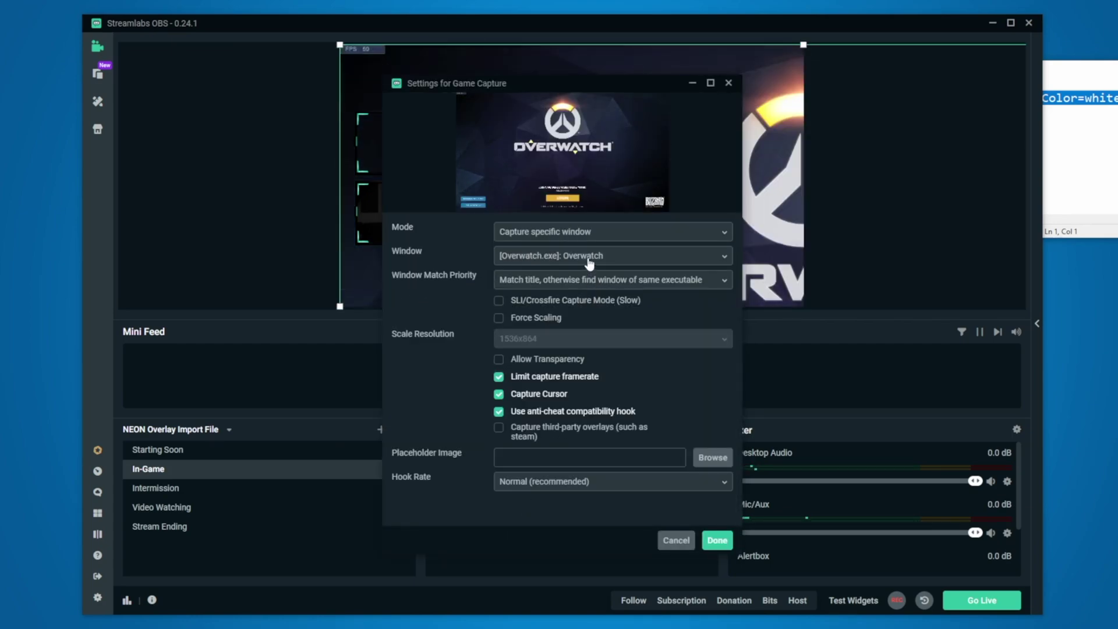
pyautogui.click(589, 263)
pyautogui.scroll(-2, 589, 356)
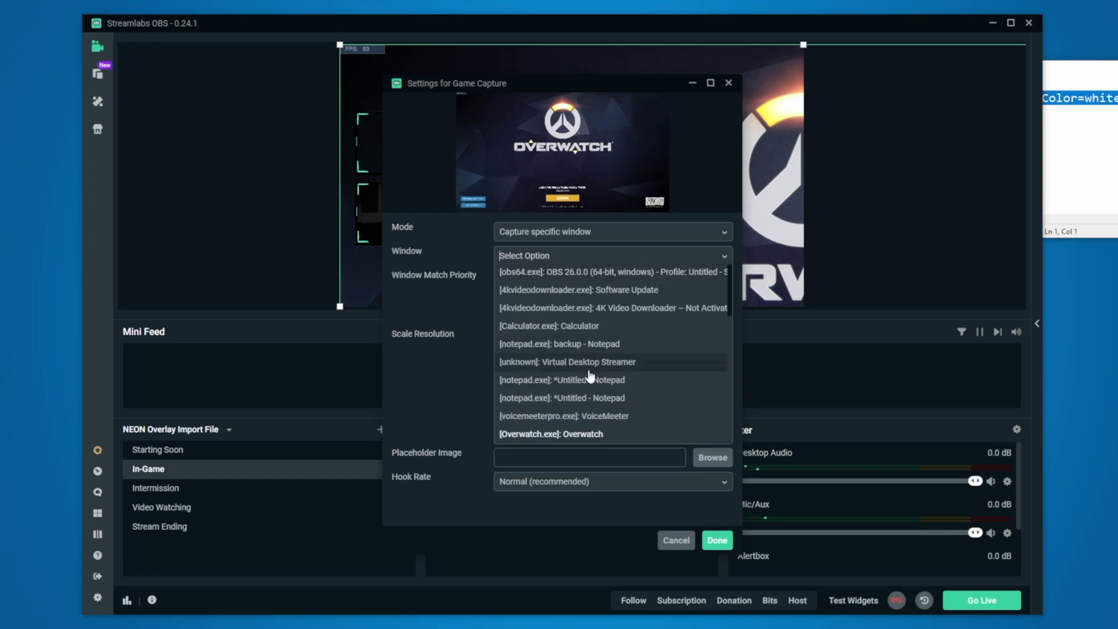
pyautogui.click(579, 435)
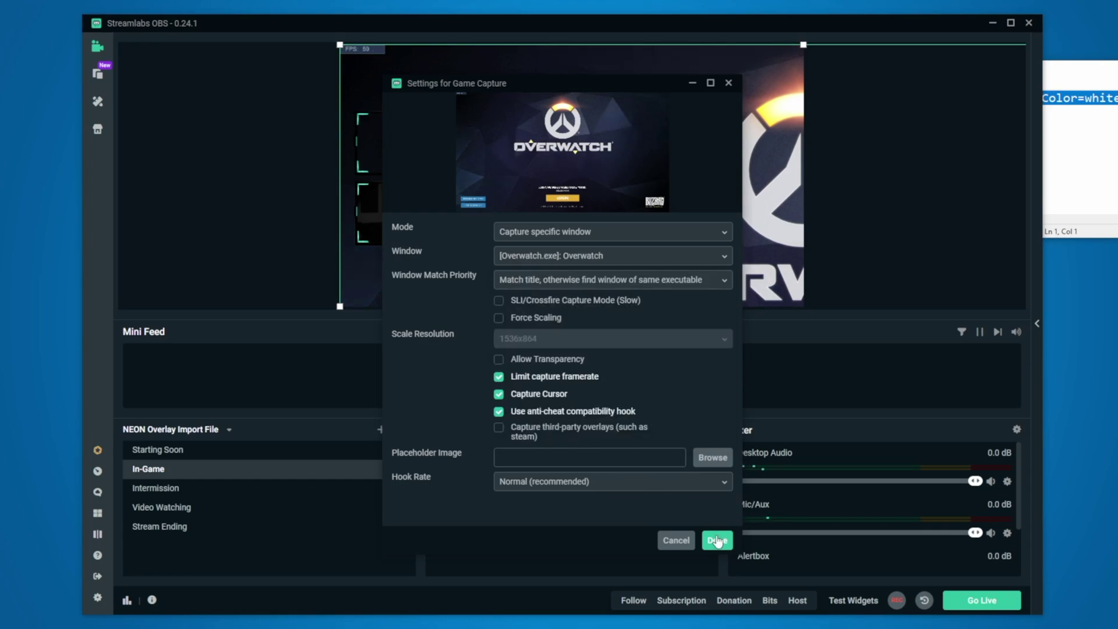
pyautogui.click(717, 541)
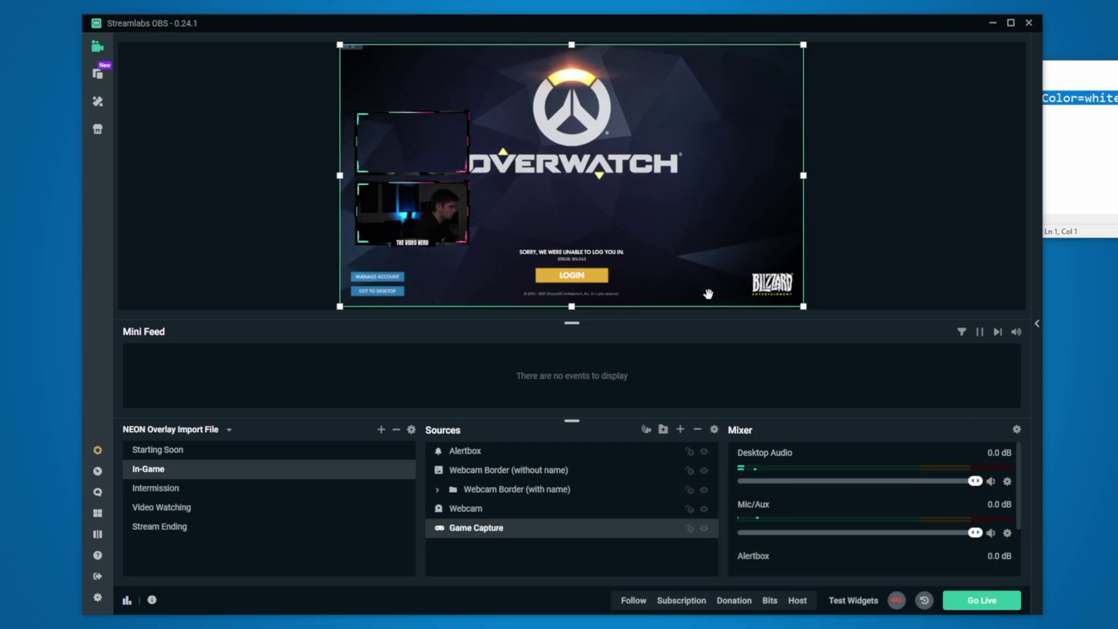
pyautogui.click(681, 431)
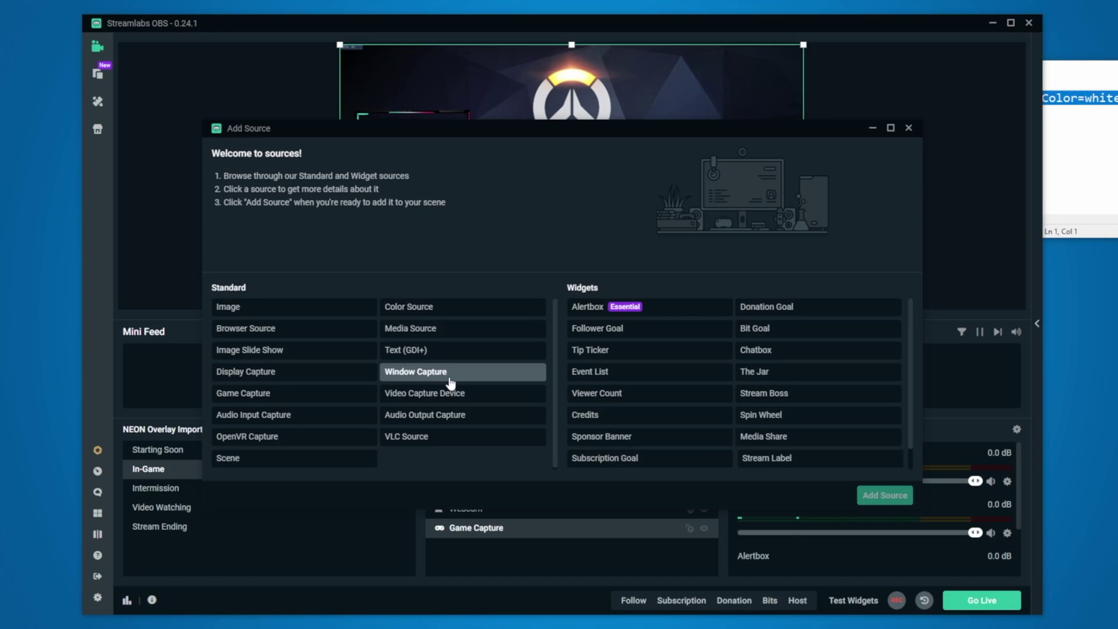
pyautogui.doubleClick(272, 373)
pyautogui.click(704, 396)
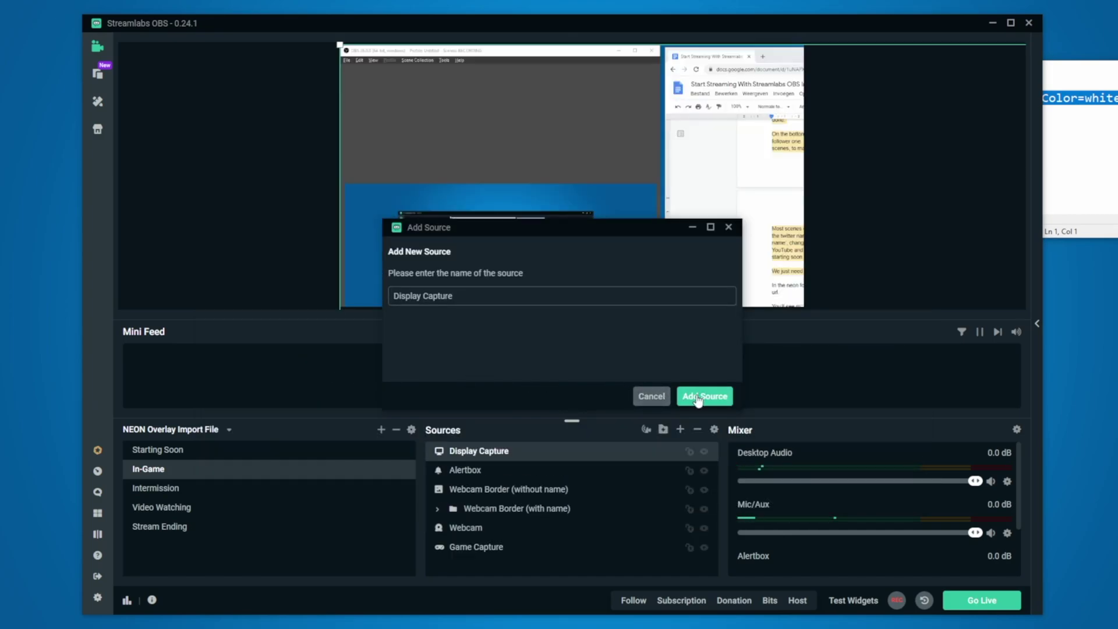
pyautogui.click(606, 233)
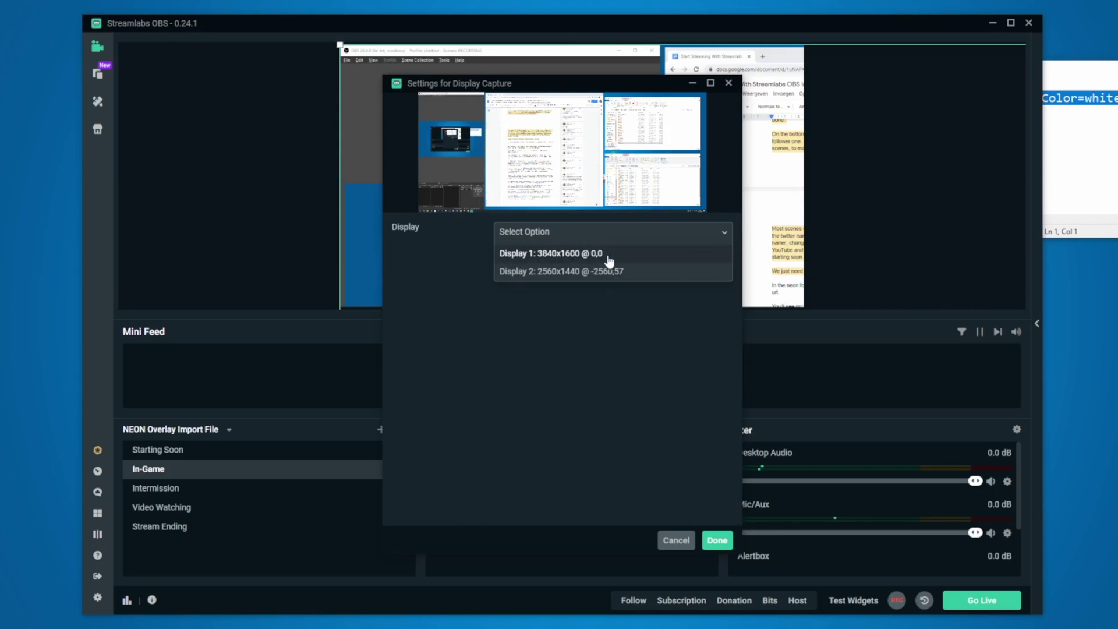
pyautogui.click(612, 338)
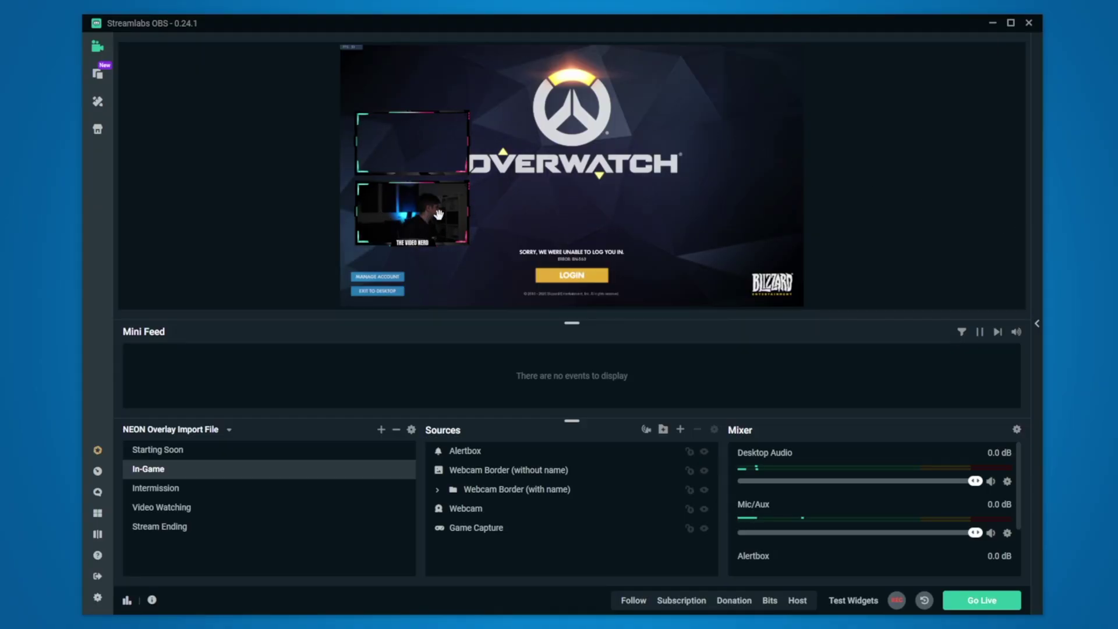
# Step: Check the named border's Name text, then delete Webcam Border (without name)
pyautogui.click(438, 491)
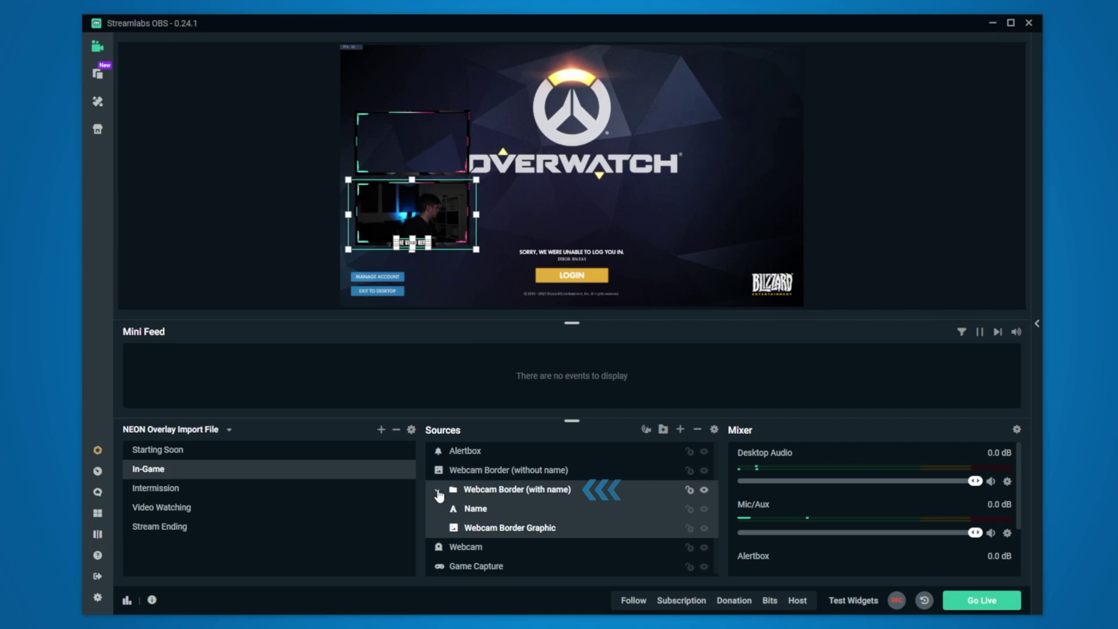
pyautogui.doubleClick(487, 515)
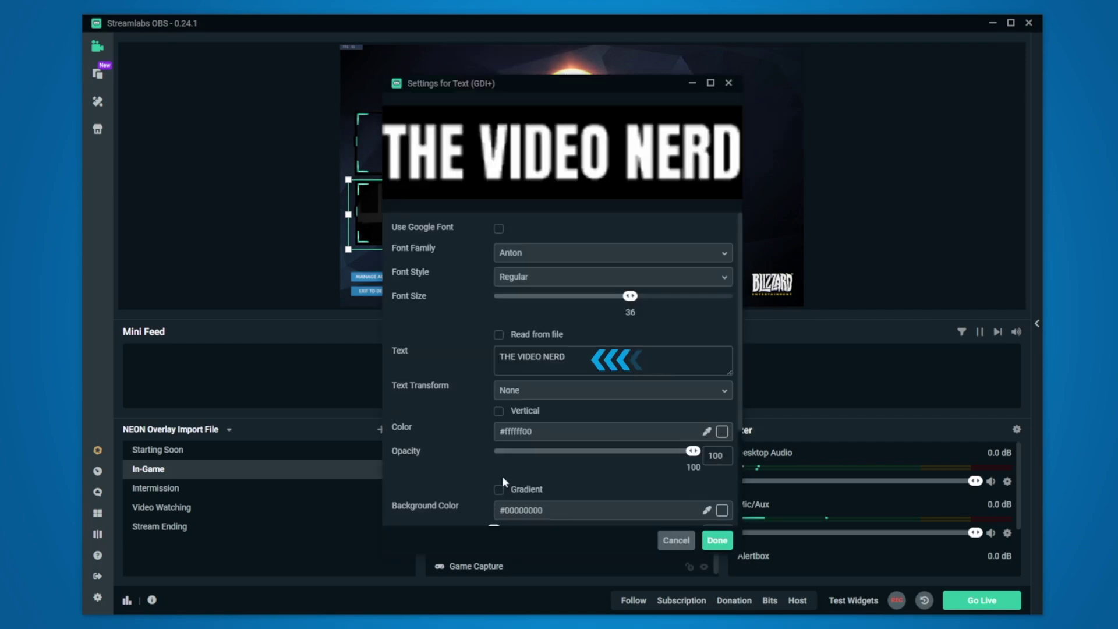
pyautogui.moveTo(582, 356); pyautogui.dragTo(526, 356)
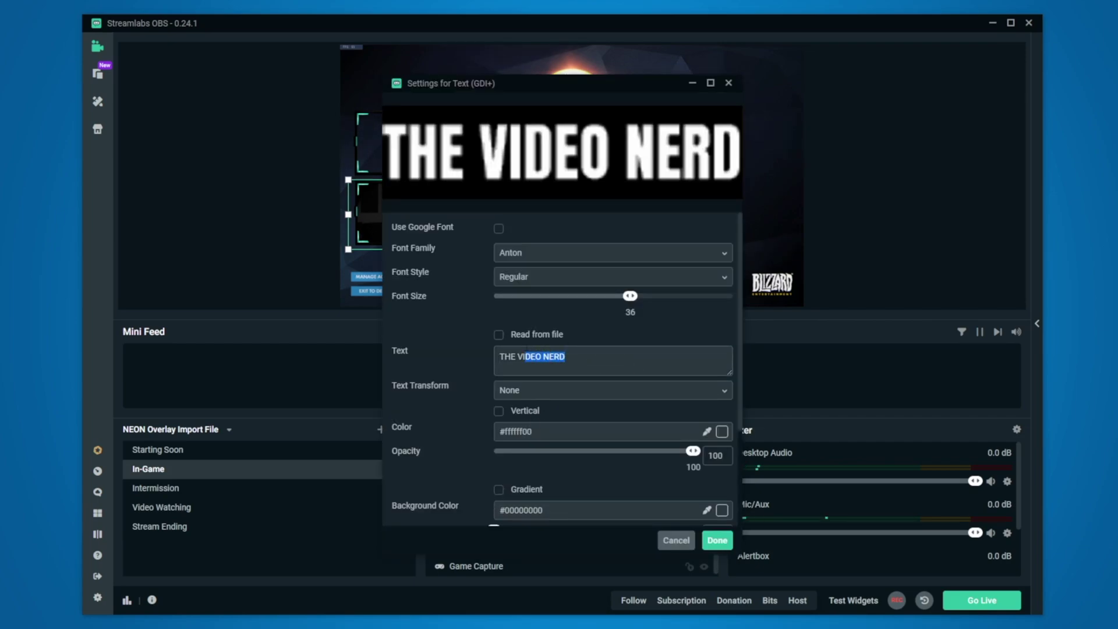
pyautogui.click(718, 546)
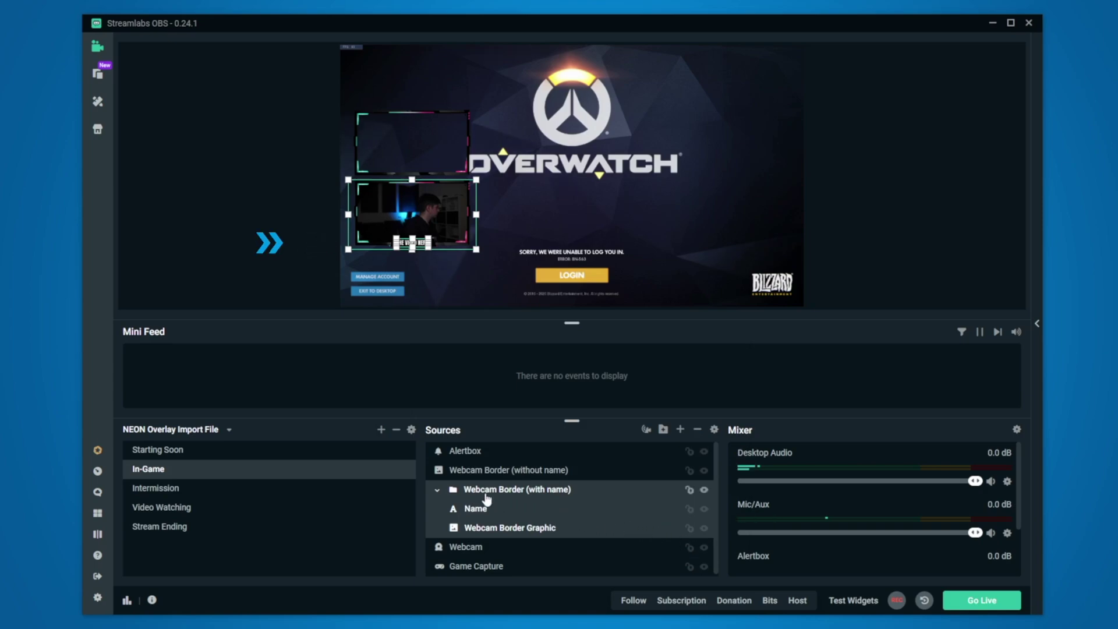
pyautogui.click(559, 471)
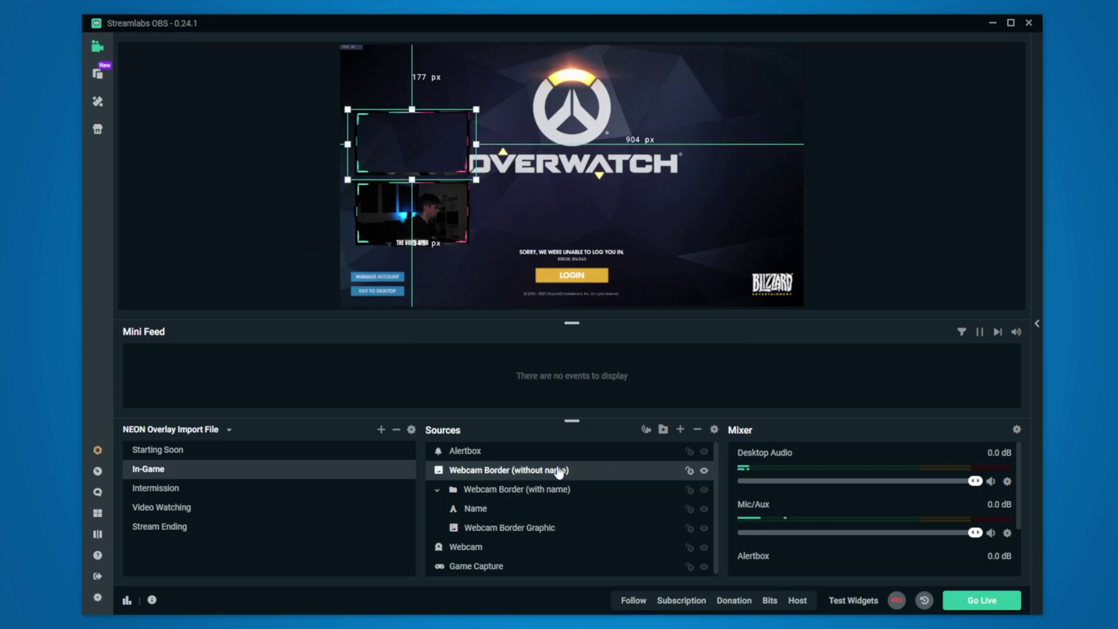
pyautogui.press('Delete')
pyautogui.press('Return')
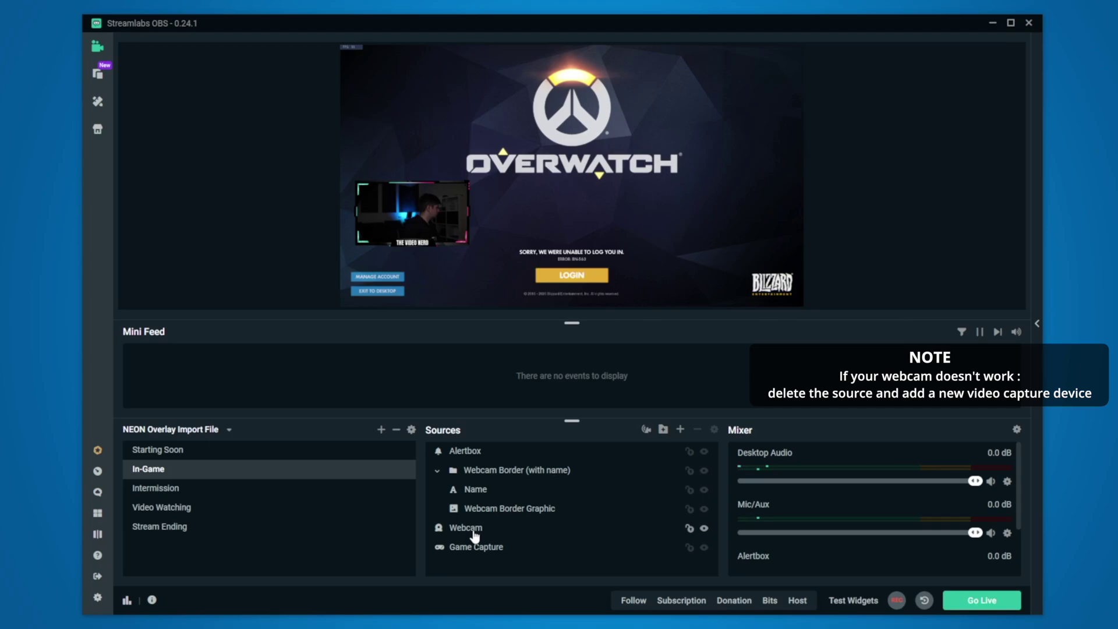
# Step: Fit the webcam to screen, then shrink it into the border at left
pyautogui.doubleClick(472, 529)
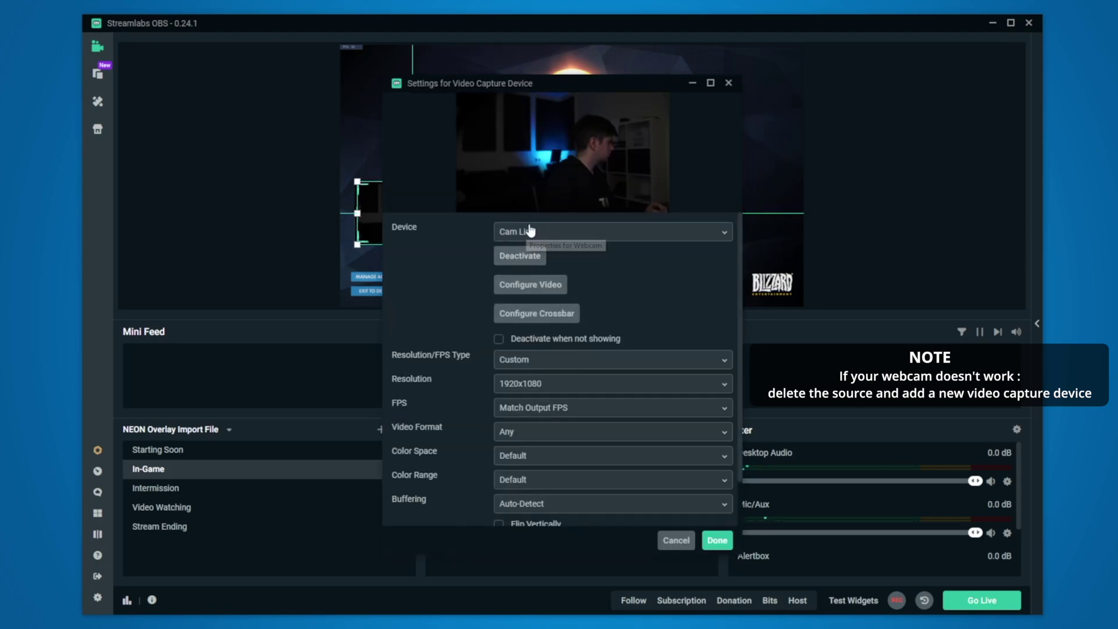
pyautogui.click(717, 540)
pyautogui.rightClick(509, 528)
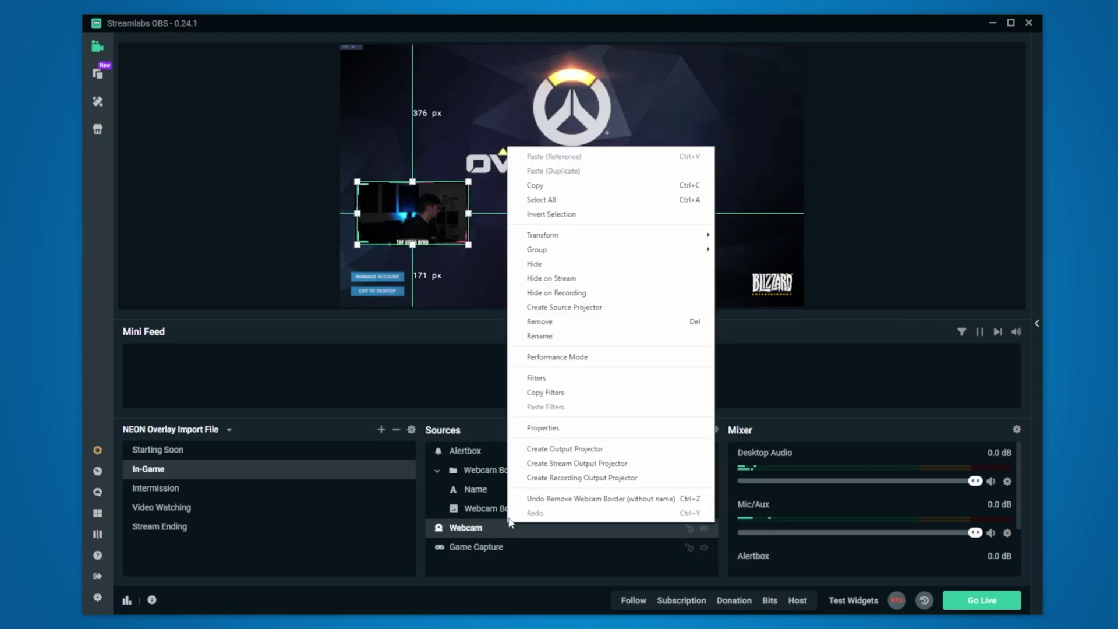
pyautogui.moveTo(650, 233)
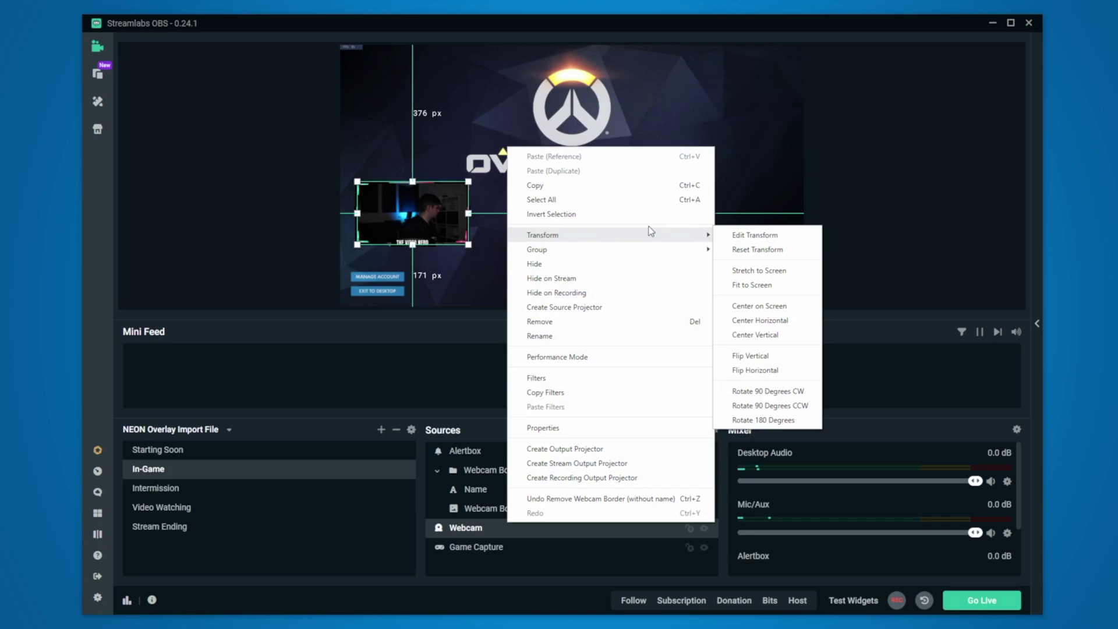
pyautogui.click(775, 286)
pyautogui.moveTo(802, 305); pyautogui.dragTo(393, 232)
# Step: Crop the webcam's right edge so it sits inside the border frame
pyautogui.click(496, 193)
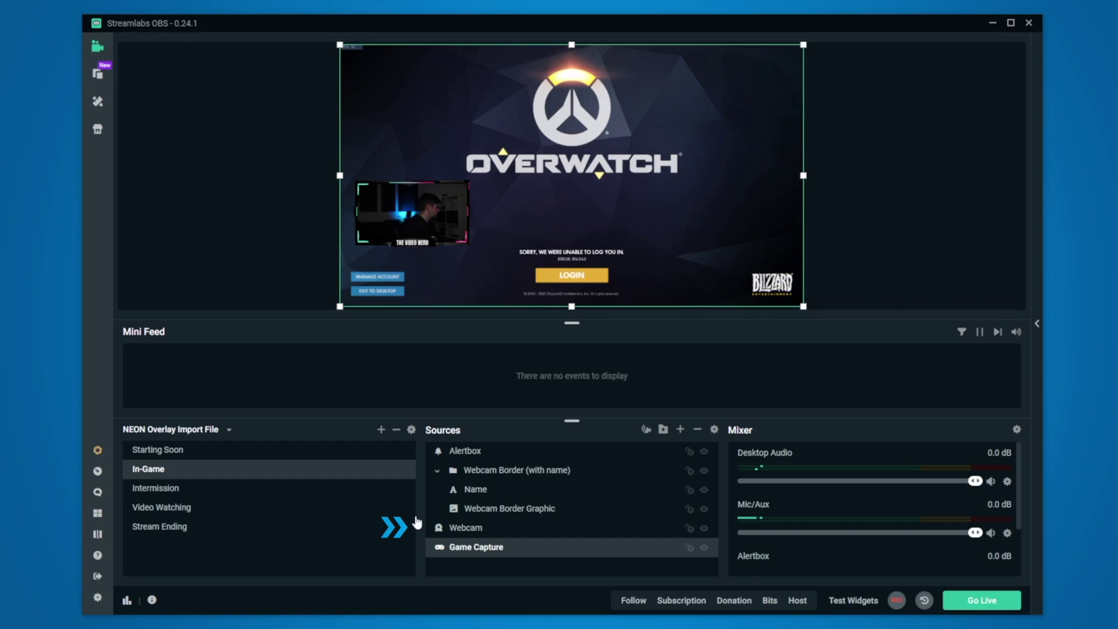
pyautogui.click(492, 526)
pyautogui.click(472, 469)
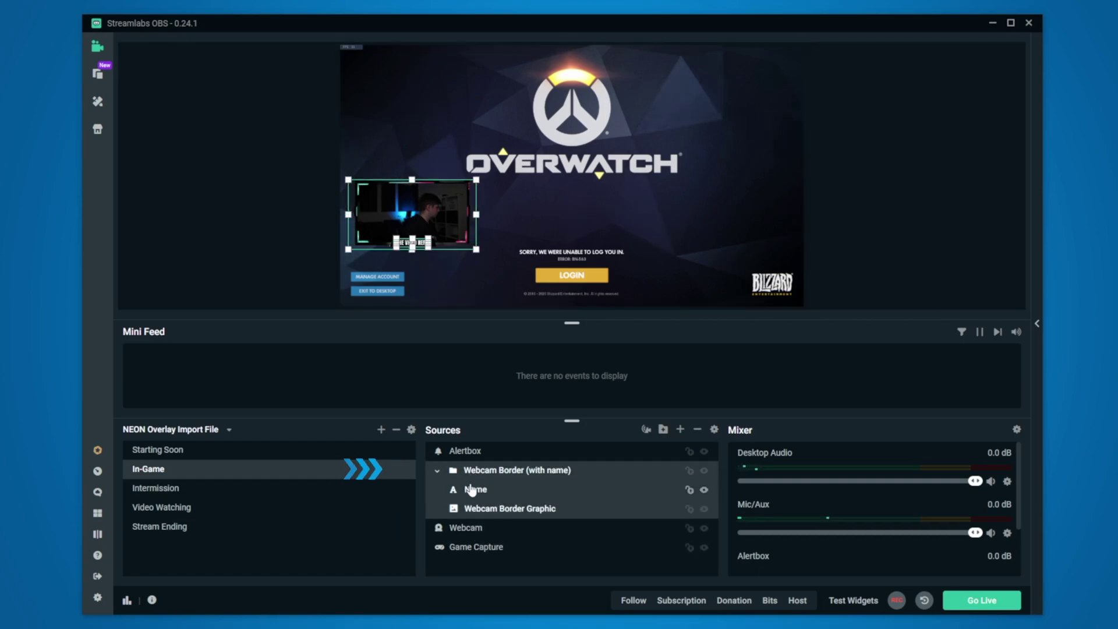
pyautogui.click(478, 530)
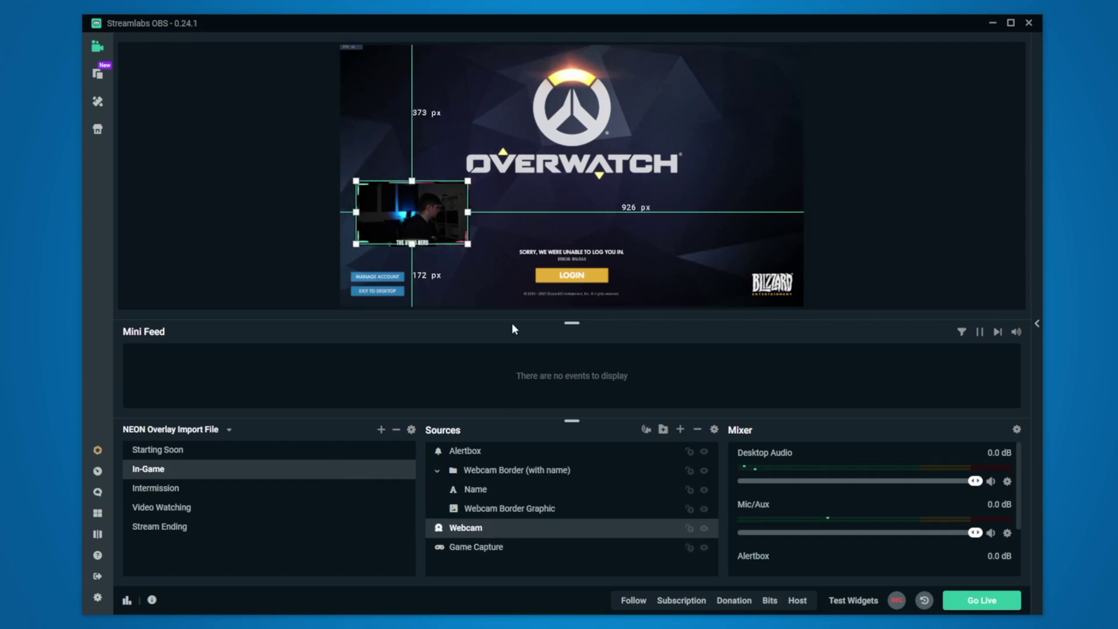
pyautogui.moveTo(469, 215)
pyautogui.mouseDown()
pyautogui.moveTo(398, 216)
pyautogui.moveTo(474, 218)
pyautogui.mouseUp()
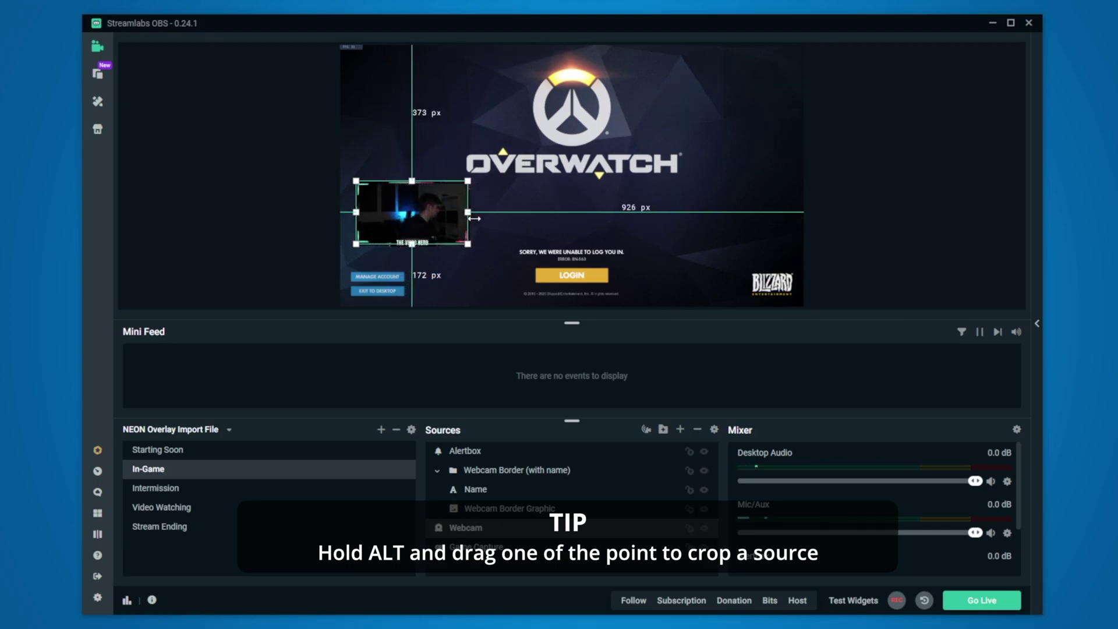
pyautogui.click(842, 247)
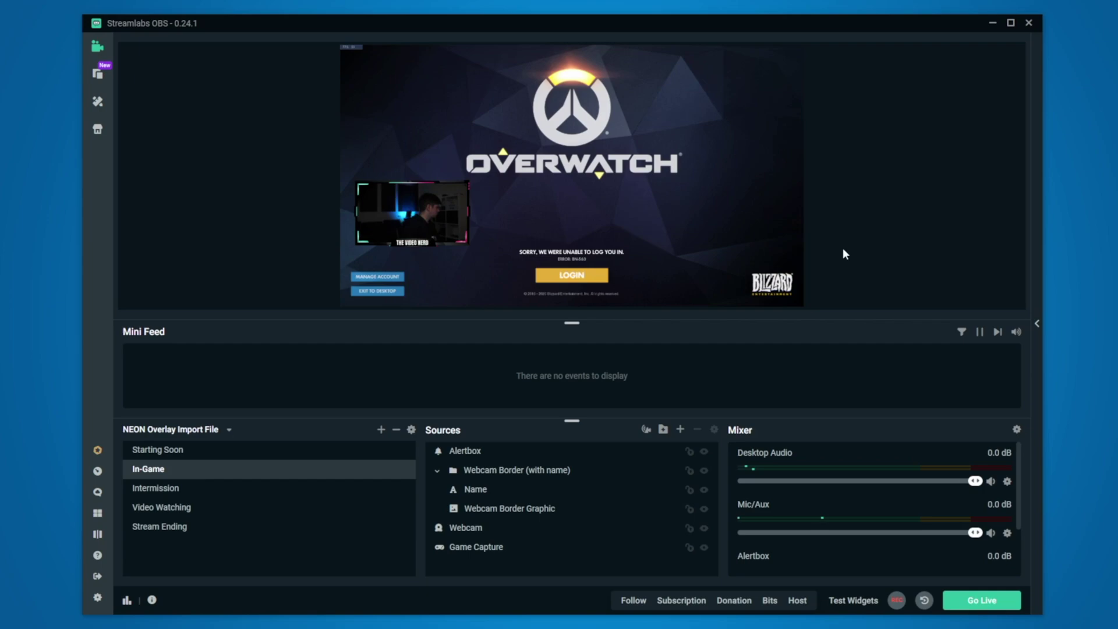
# Step: Delete the Webcam source from the Intermission scene
pyautogui.click(181, 492)
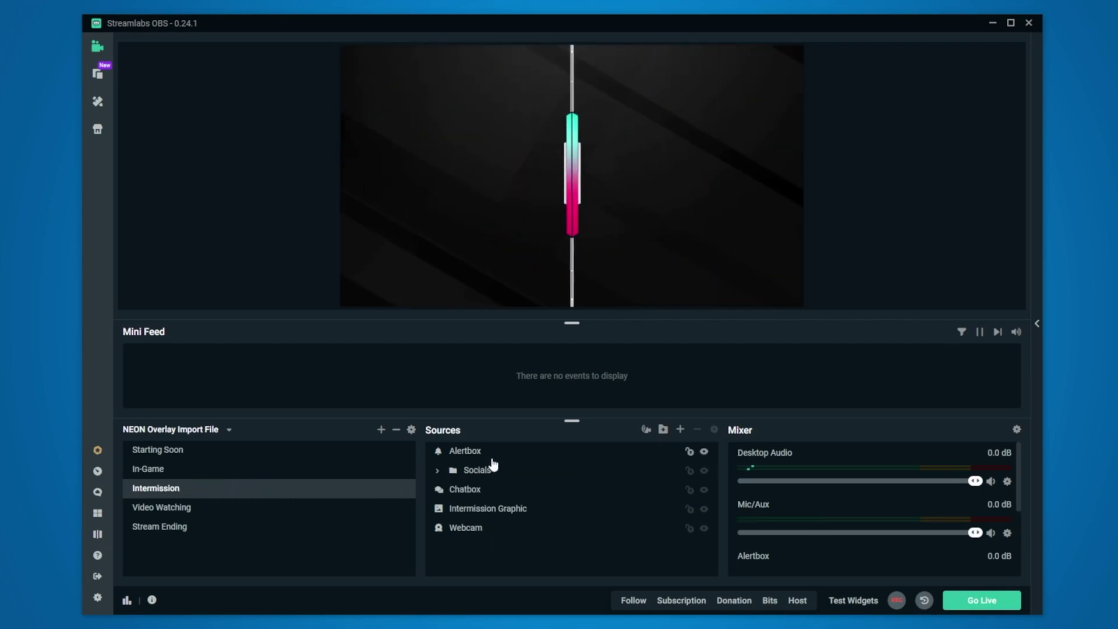
pyautogui.click(469, 452)
pyautogui.click(484, 472)
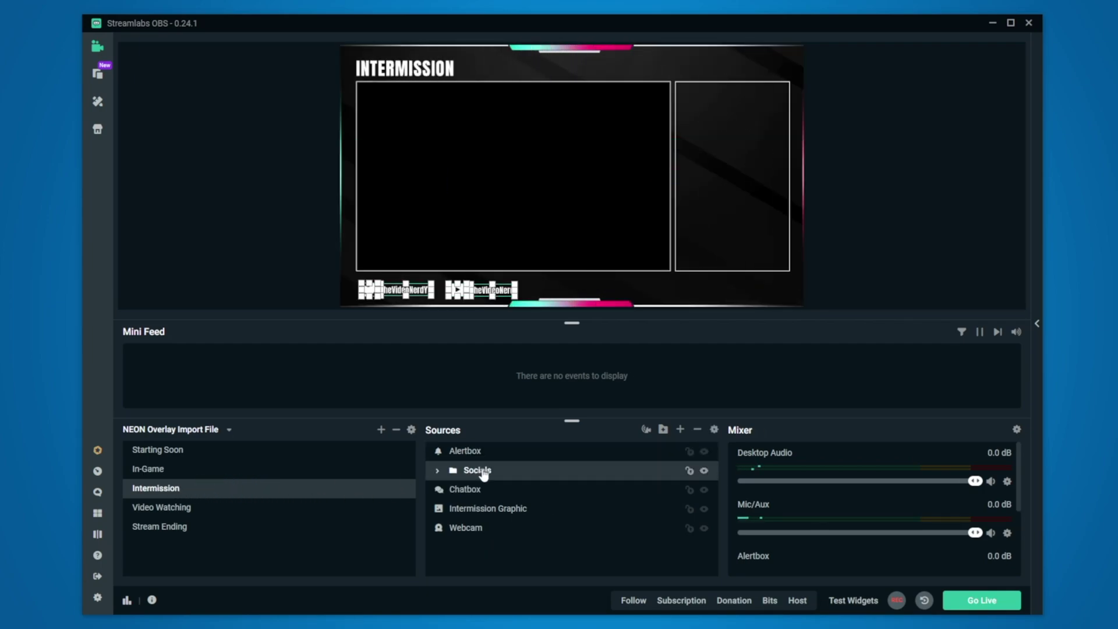
pyautogui.click(488, 530)
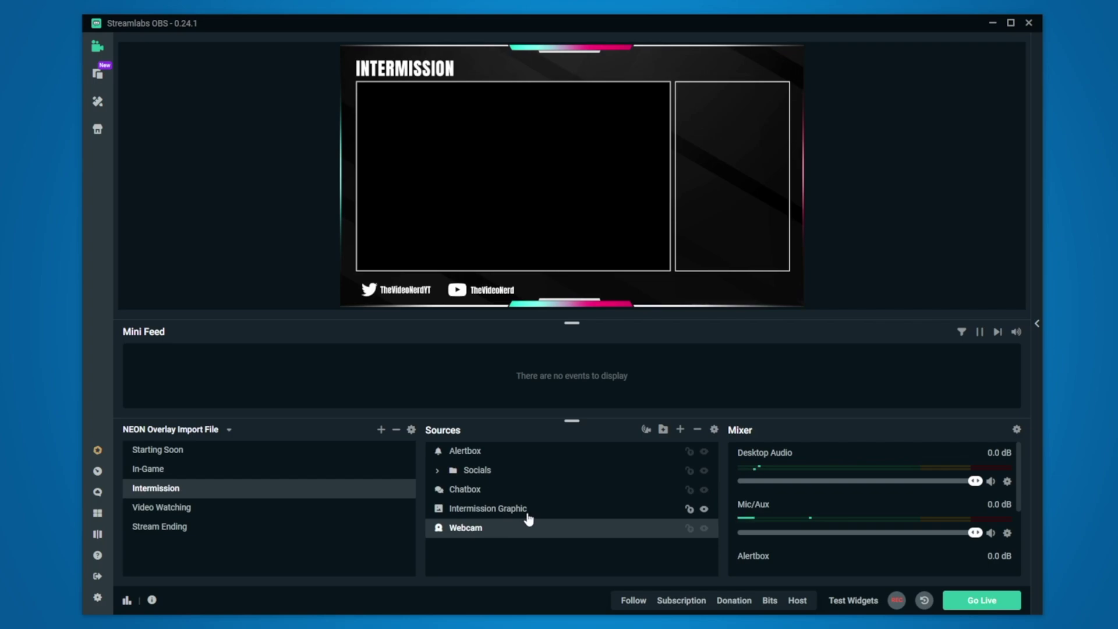
pyautogui.press('Delete')
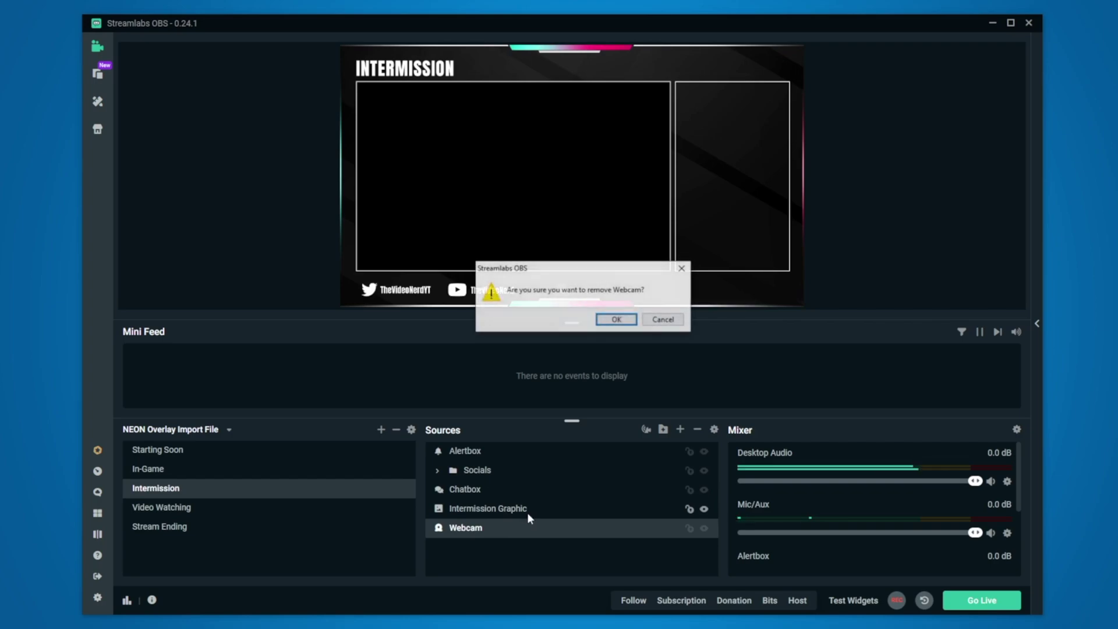
pyautogui.press('Return')
# Step: Add the existing Webcam video capture device, fit it to screen, and shrink it into the left frame
pyautogui.click(679, 429)
pyautogui.doubleClick(442, 393)
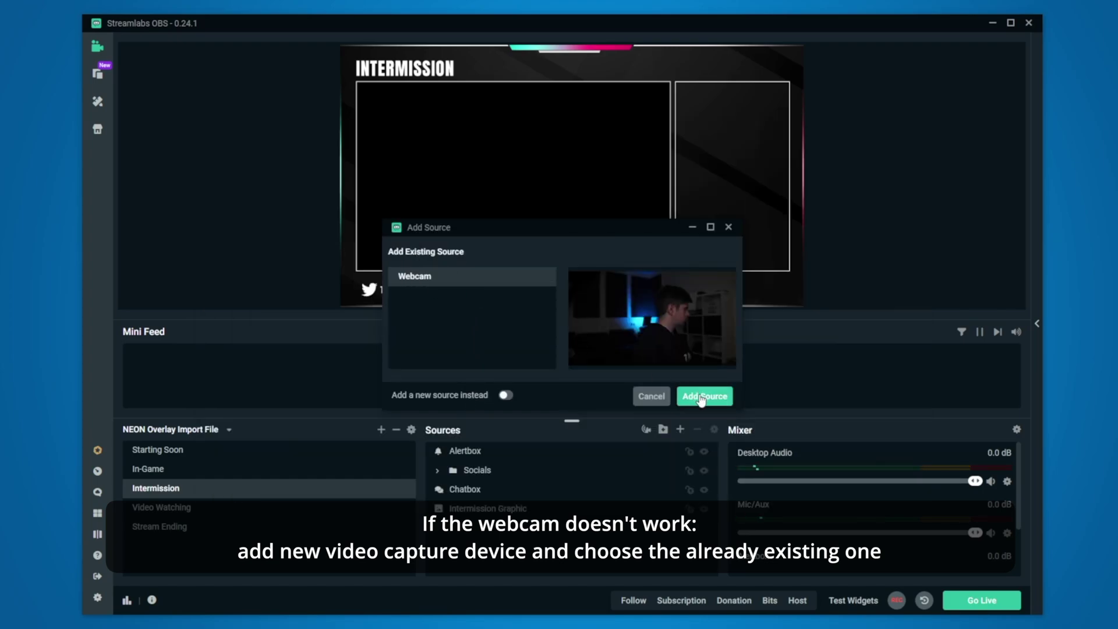
pyautogui.click(702, 397)
pyautogui.rightClick(631, 453)
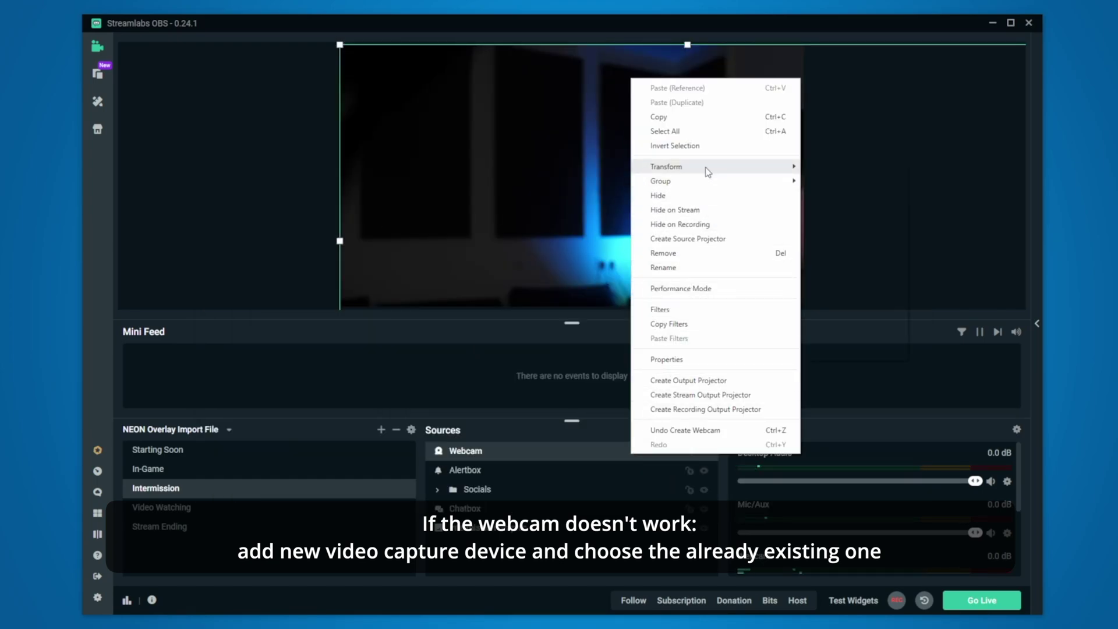
pyautogui.moveTo(708, 171)
pyautogui.click(837, 217)
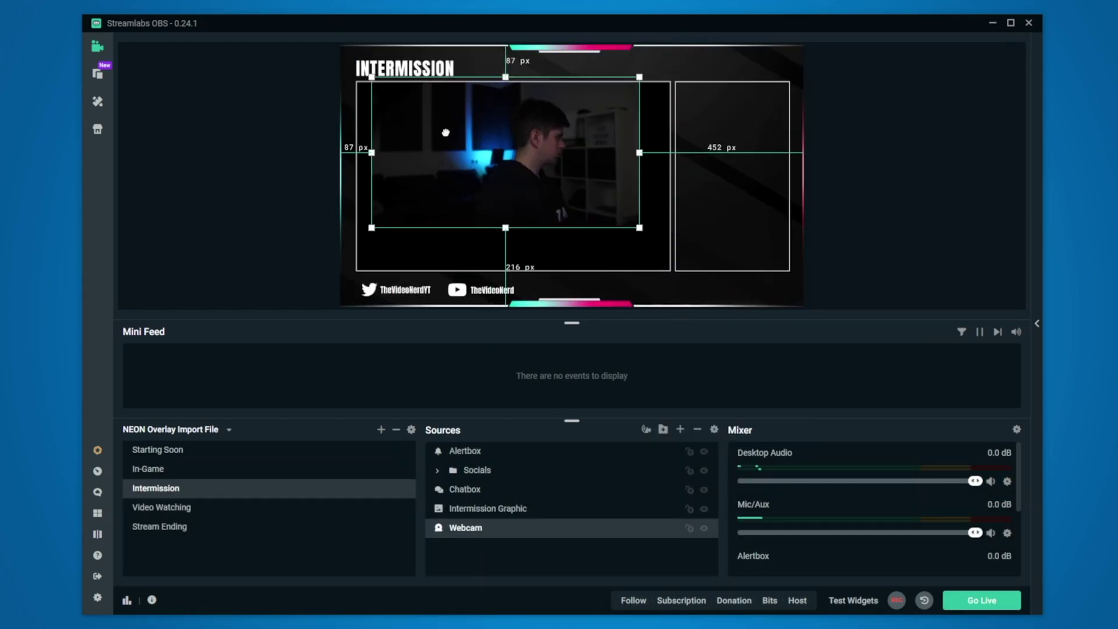
pyautogui.moveTo(605, 193); pyautogui.dragTo(577, 190)
# Step: Send the test chat messages 'hello' and 'this is a test'
pyautogui.click(842, 275)
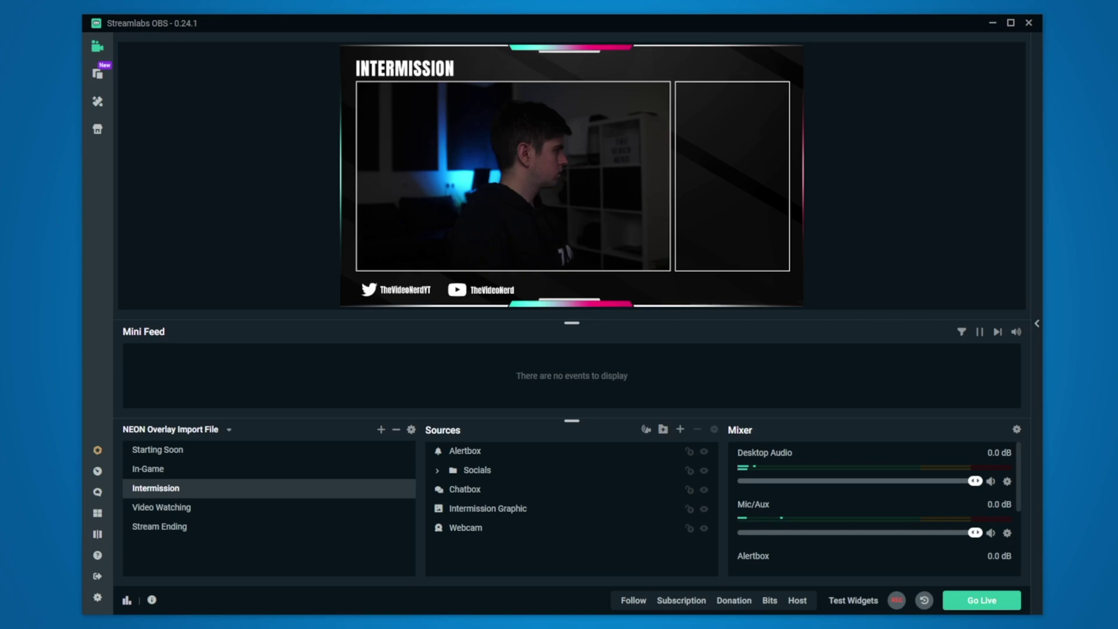
pyautogui.click(469, 492)
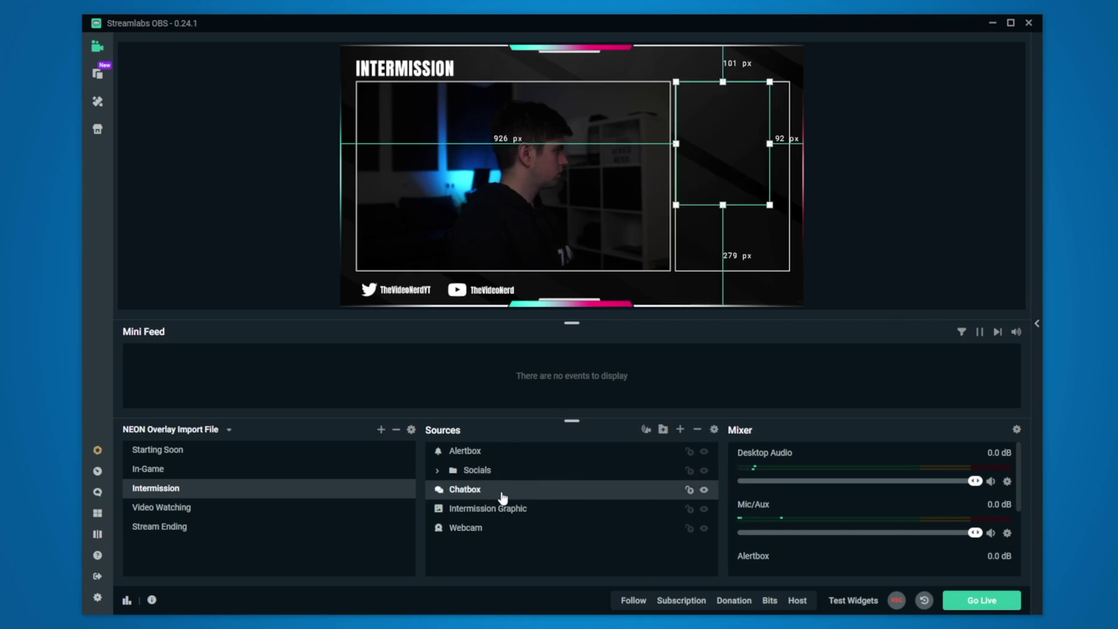
pyautogui.click(1038, 324)
pyautogui.click(852, 572)
pyautogui.write('hel')
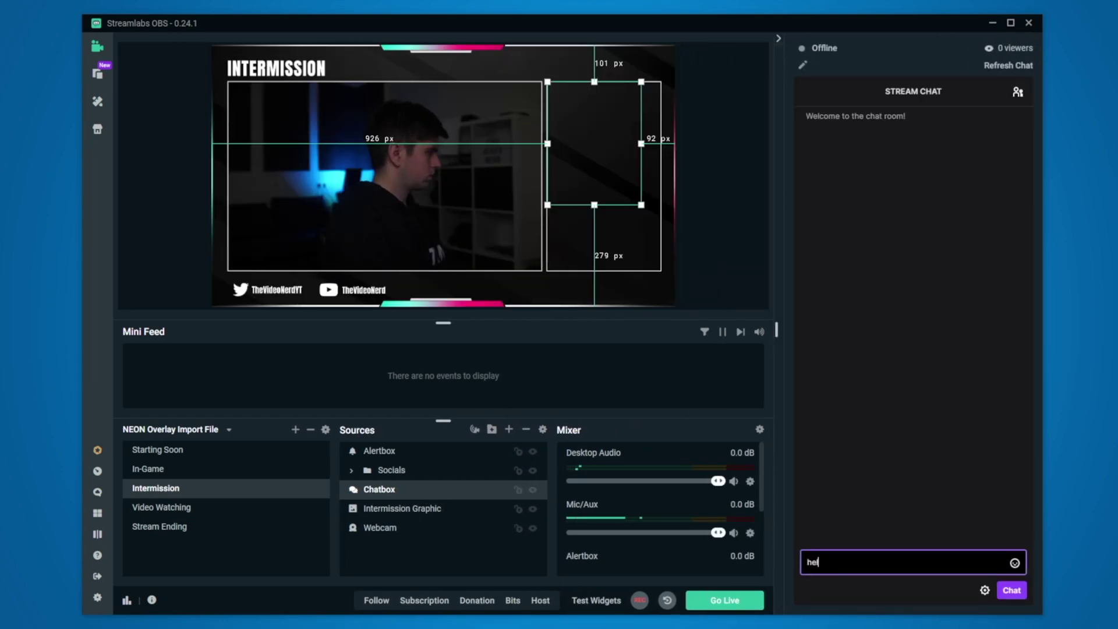
pyautogui.write('lo')
pyautogui.press('Return')
pyautogui.write('this is a test')
pyautogui.press('Return')
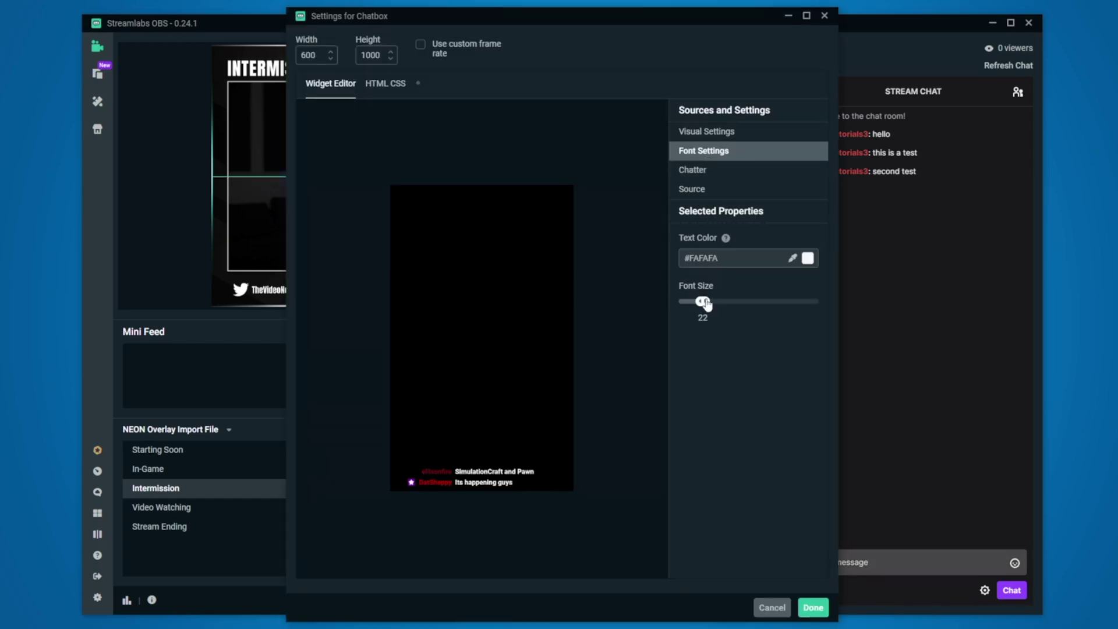
# Step: Set the Chatbox font size to 34 and its size to 600 by 1000
pyautogui.moveTo(706, 302); pyautogui.dragTo(728, 303)
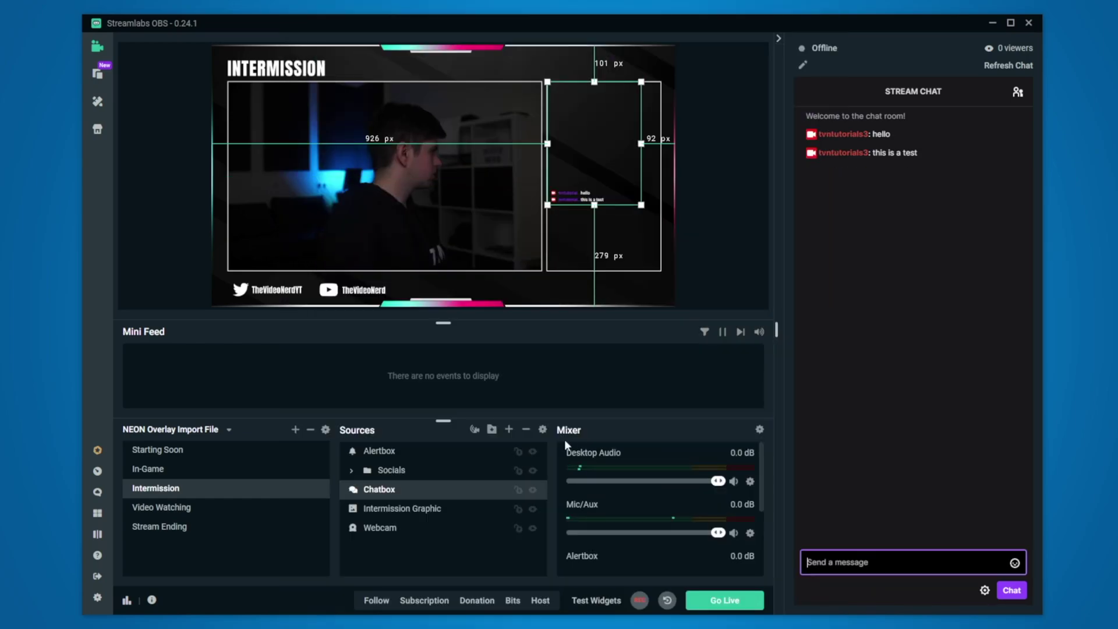
pyautogui.doubleClick(474, 497)
pyautogui.doubleClick(17, 58)
pyautogui.write('600')
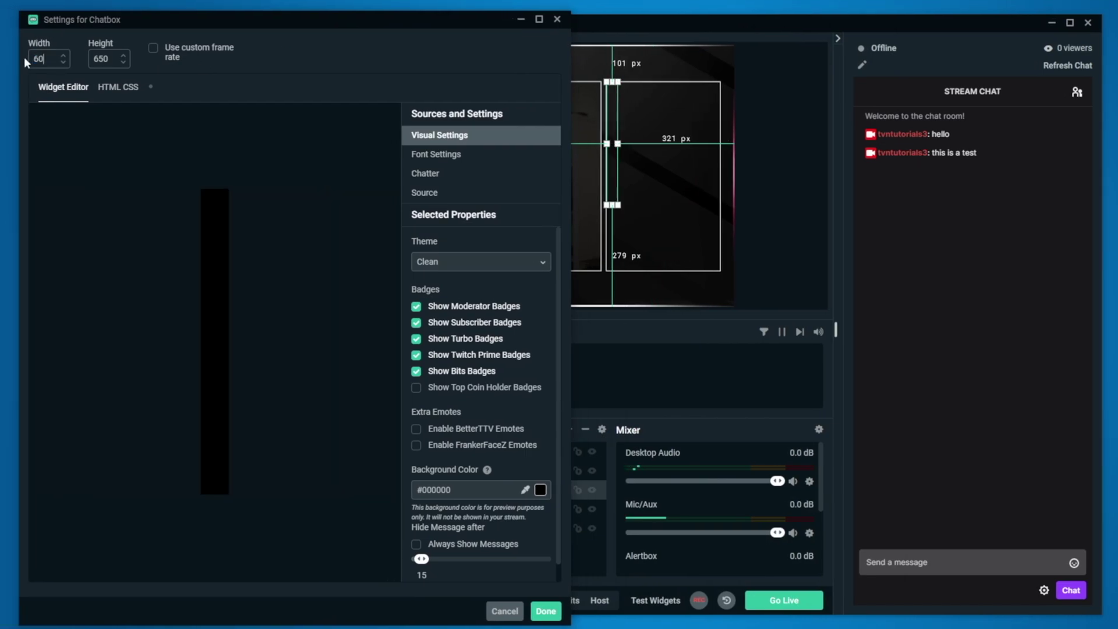
pyautogui.press('Tab')
pyautogui.write('1000')
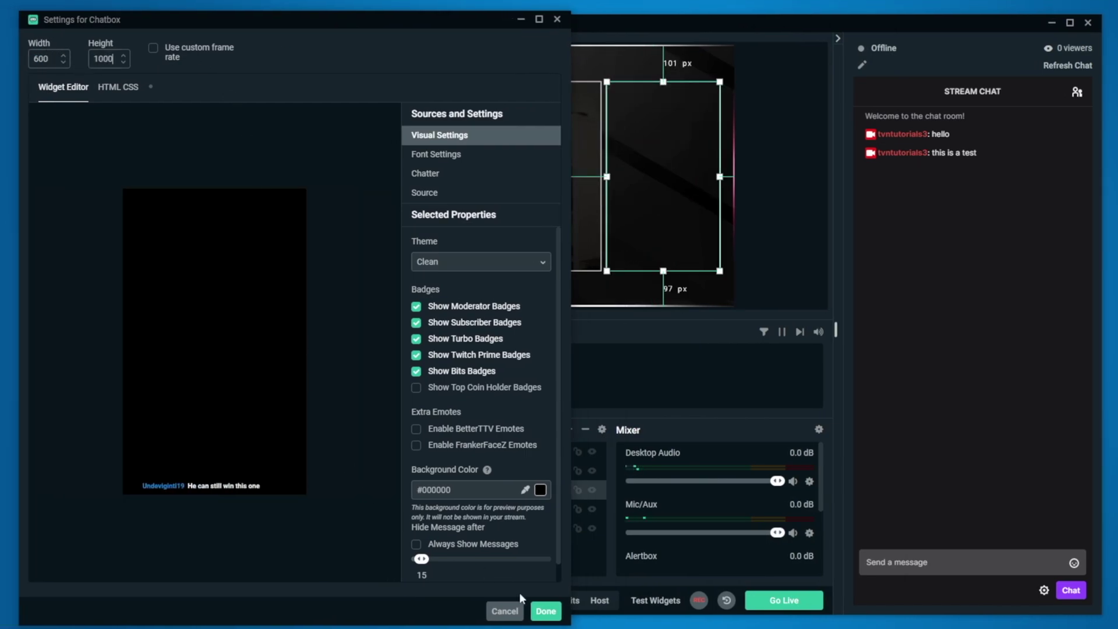
pyautogui.click(546, 611)
# Step: Re-add the existing Webcam to Video Watching and scale it into the small upper frame
pyautogui.click(837, 38)
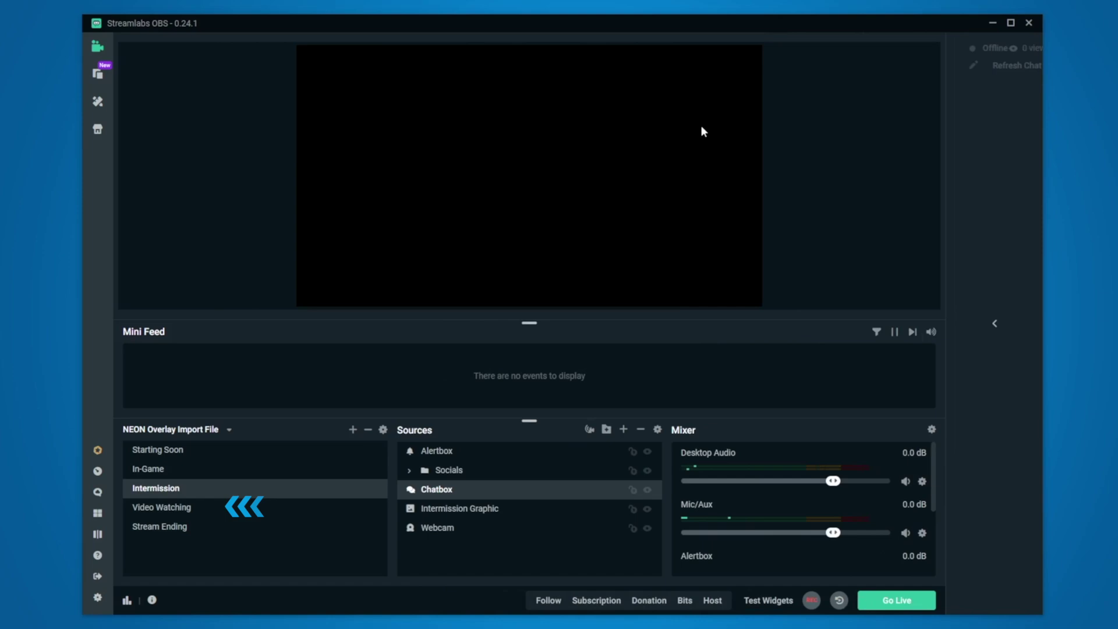
pyautogui.click(183, 510)
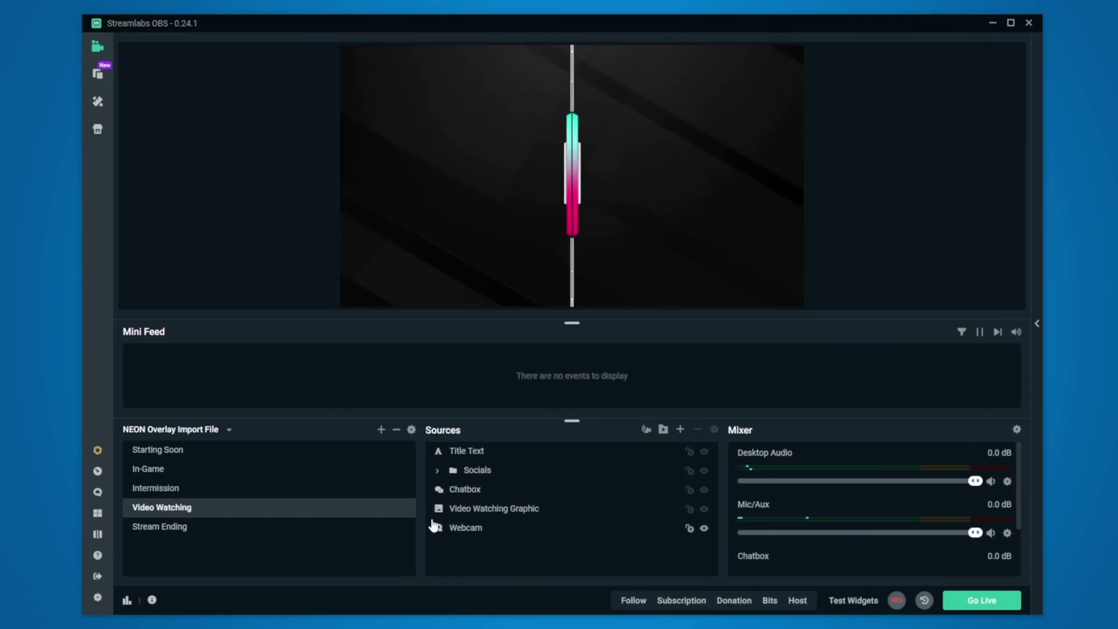
pyautogui.click(549, 532)
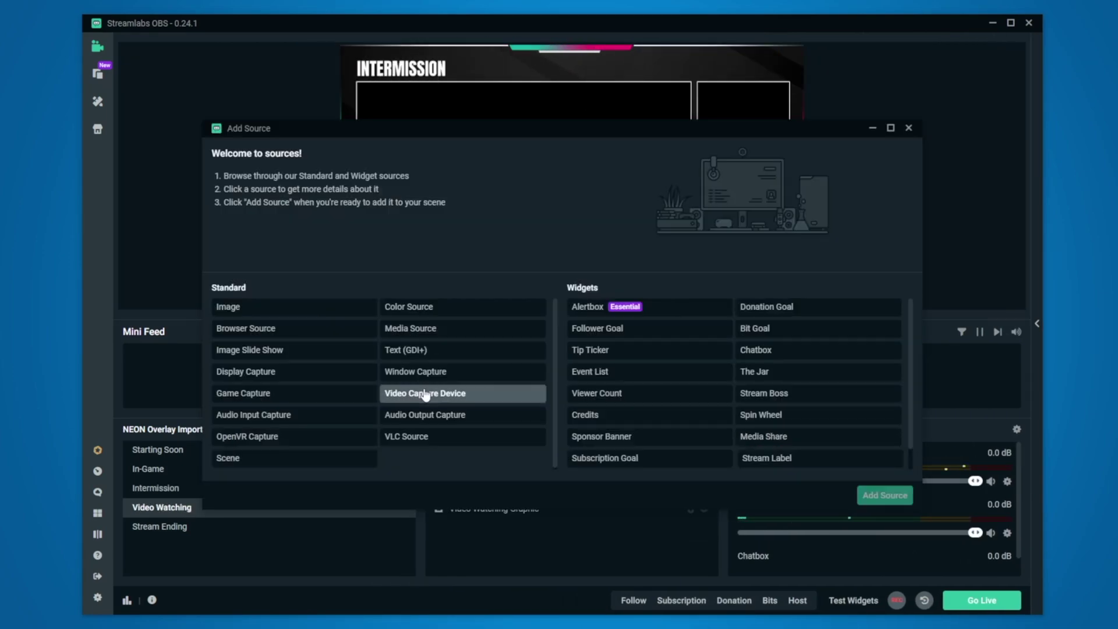
pyautogui.click(448, 392)
pyautogui.click(693, 395)
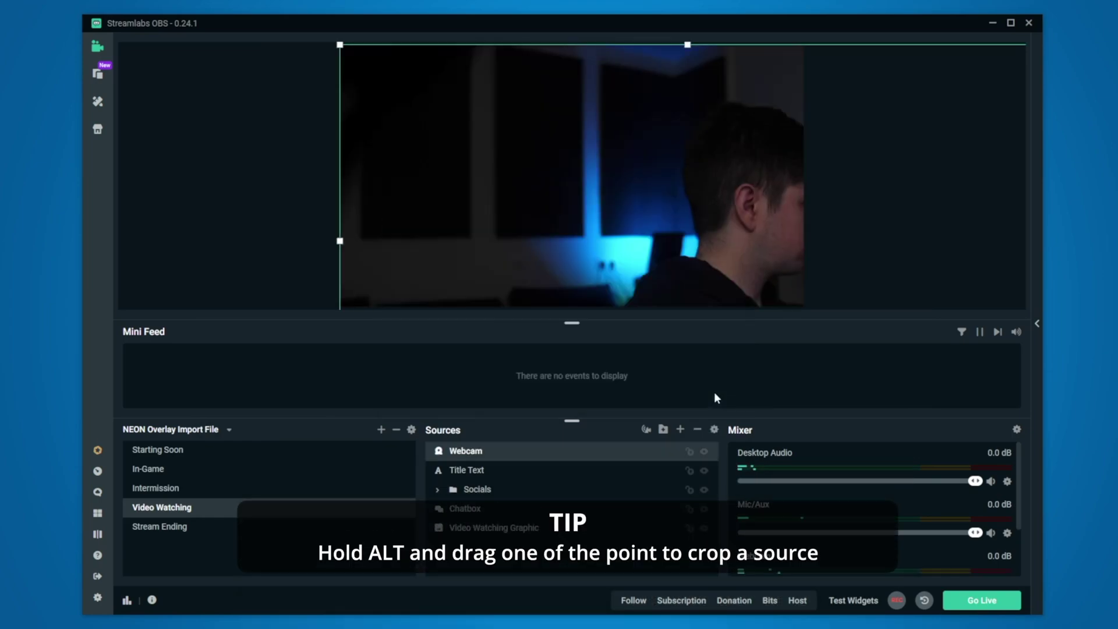
pyautogui.moveTo(717, 394); pyautogui.dragTo(712, 127)
pyautogui.moveTo(536, 222); pyautogui.dragTo(695, 148)
# Step: Flip the Webcam source horizontally
pyautogui.rightClick(527, 528)
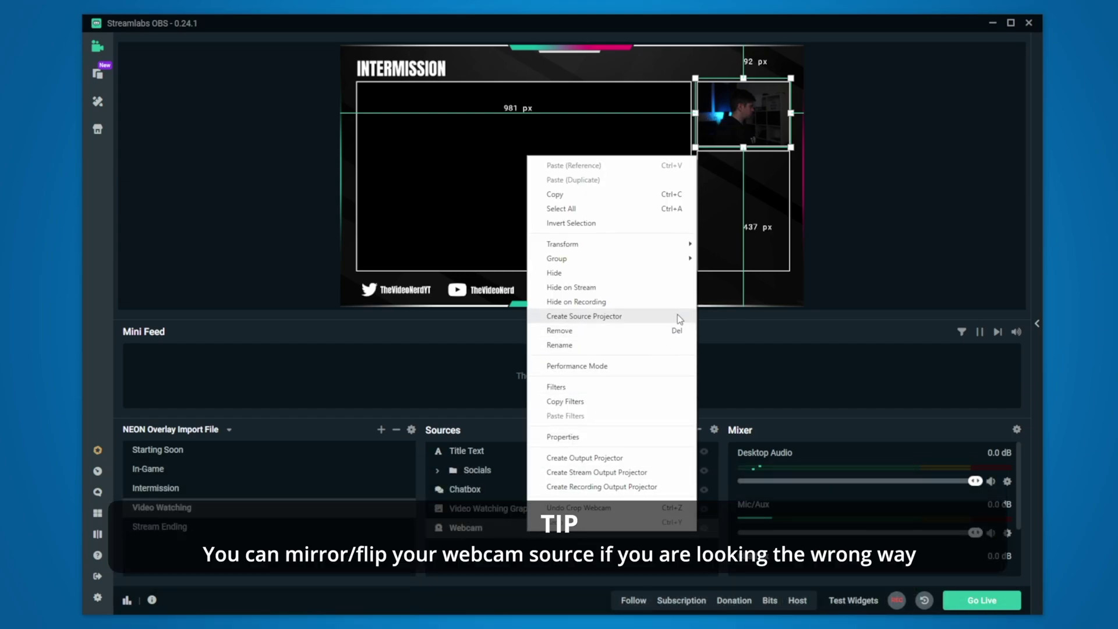
pyautogui.moveTo(687, 244)
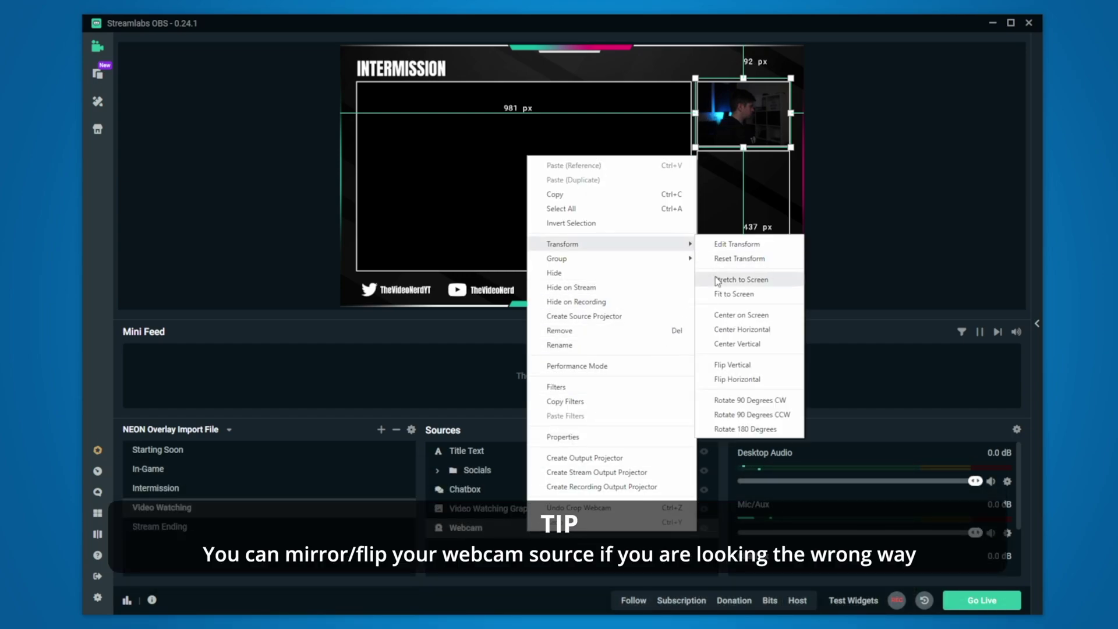
pyautogui.click(727, 381)
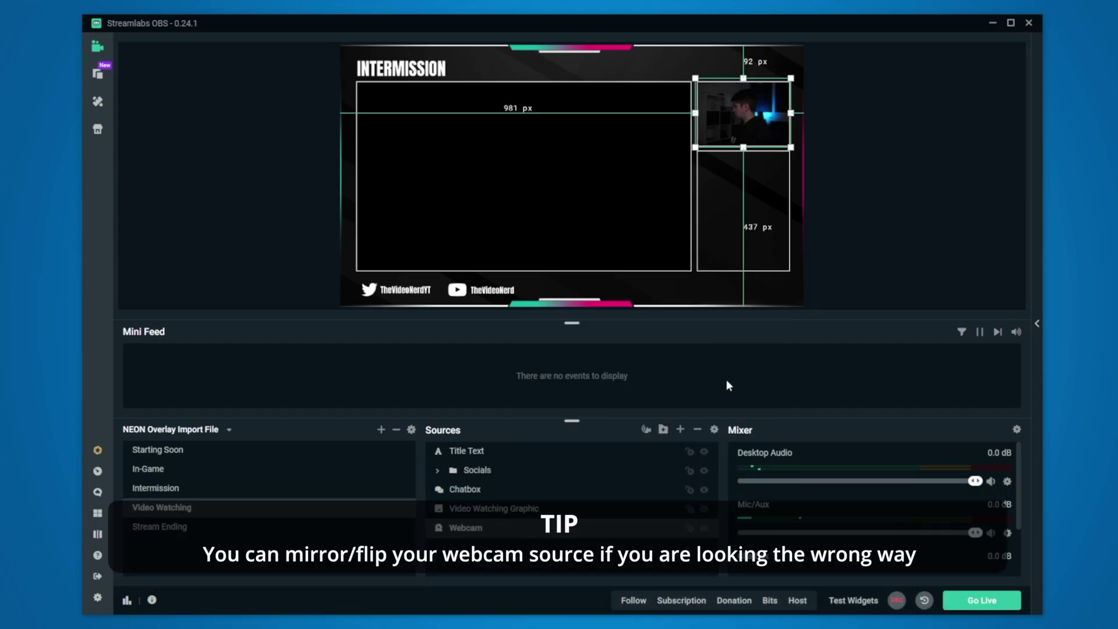
# Step: Add a Display Capture source capturing Display 1 at 2560x1440
pyautogui.click(681, 429)
pyautogui.click(279, 377)
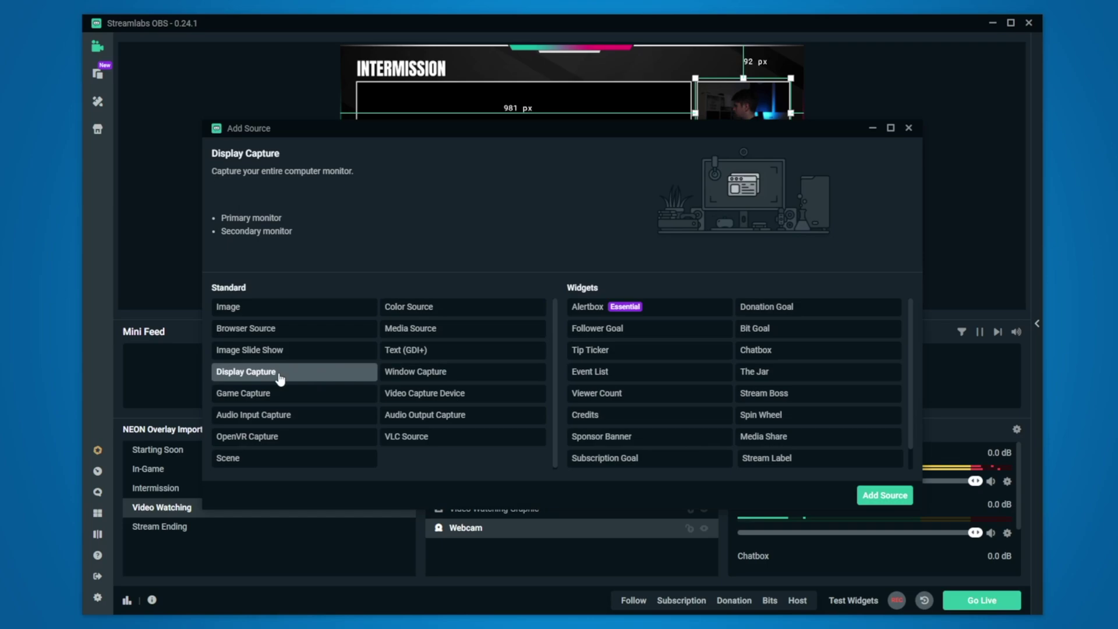
pyautogui.doubleClick(280, 377)
pyautogui.click(709, 398)
pyautogui.click(610, 232)
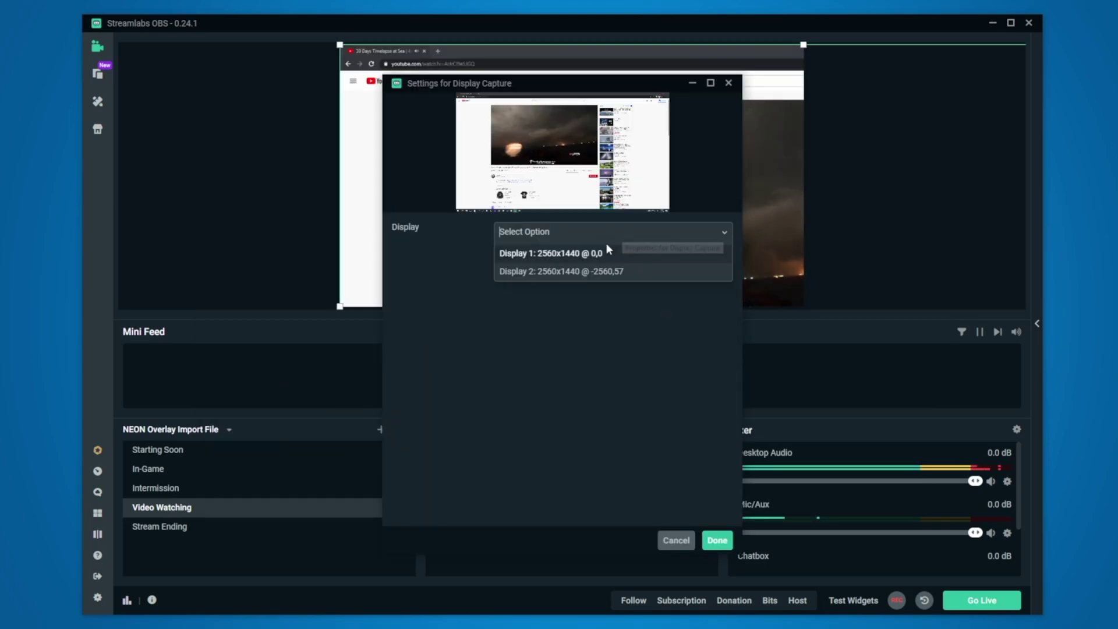
pyautogui.click(574, 252)
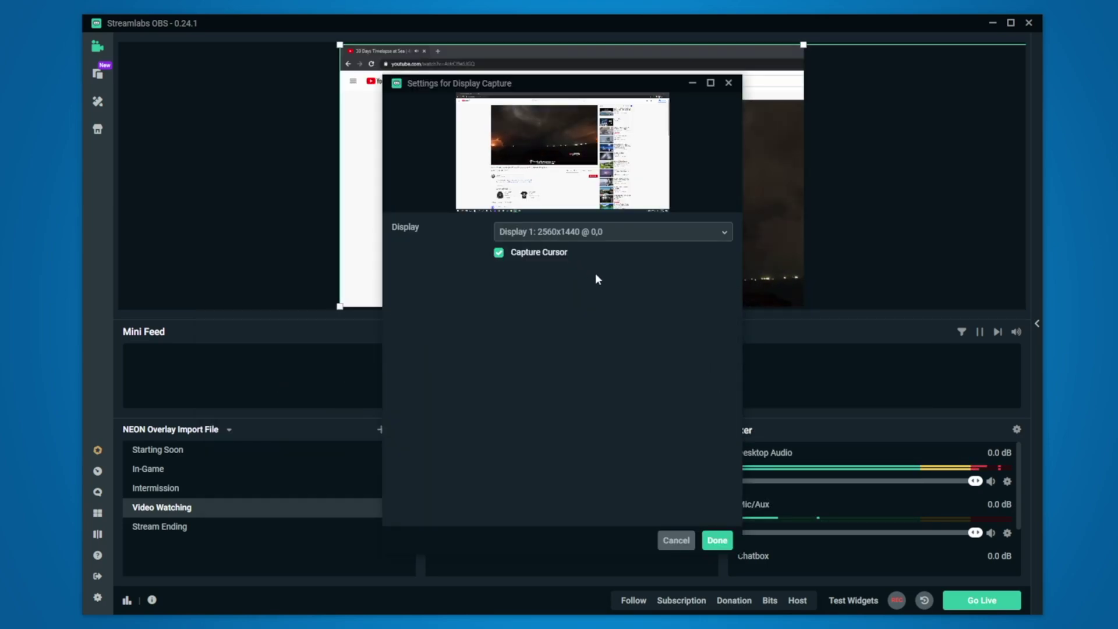
pyautogui.click(717, 540)
# Step: Move Display Capture to the bottom, fit it to screen, then resize it into the main frame
pyautogui.moveTo(568, 457); pyautogui.dragTo(540, 563)
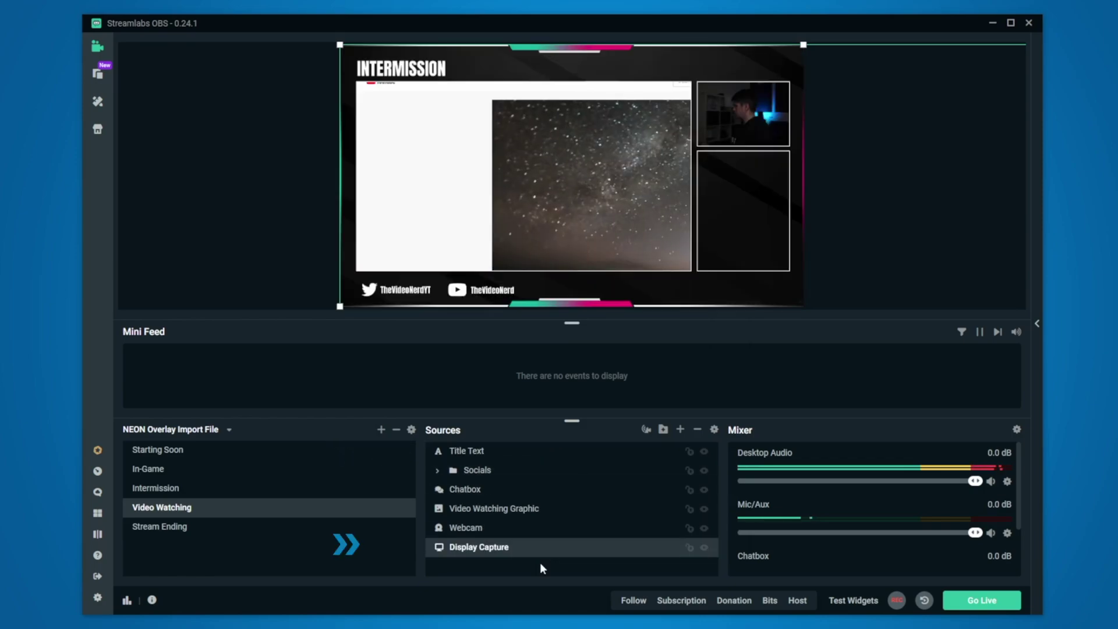
pyautogui.rightClick(539, 547)
pyautogui.moveTo(601, 260)
pyautogui.click(752, 311)
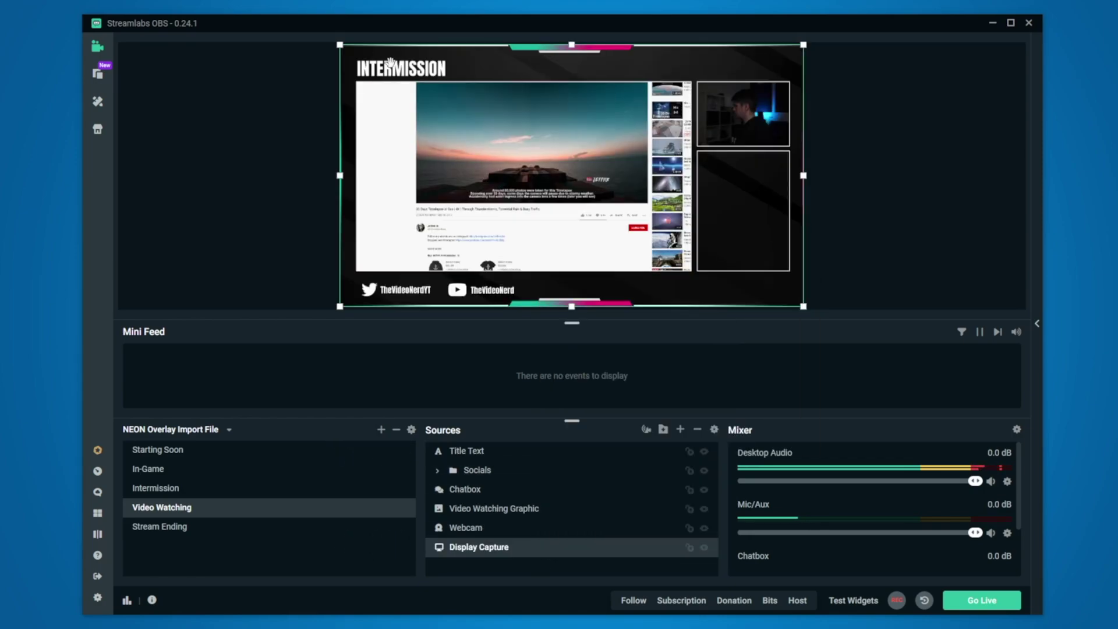
pyautogui.moveTo(340, 45); pyautogui.dragTo(357, 82)
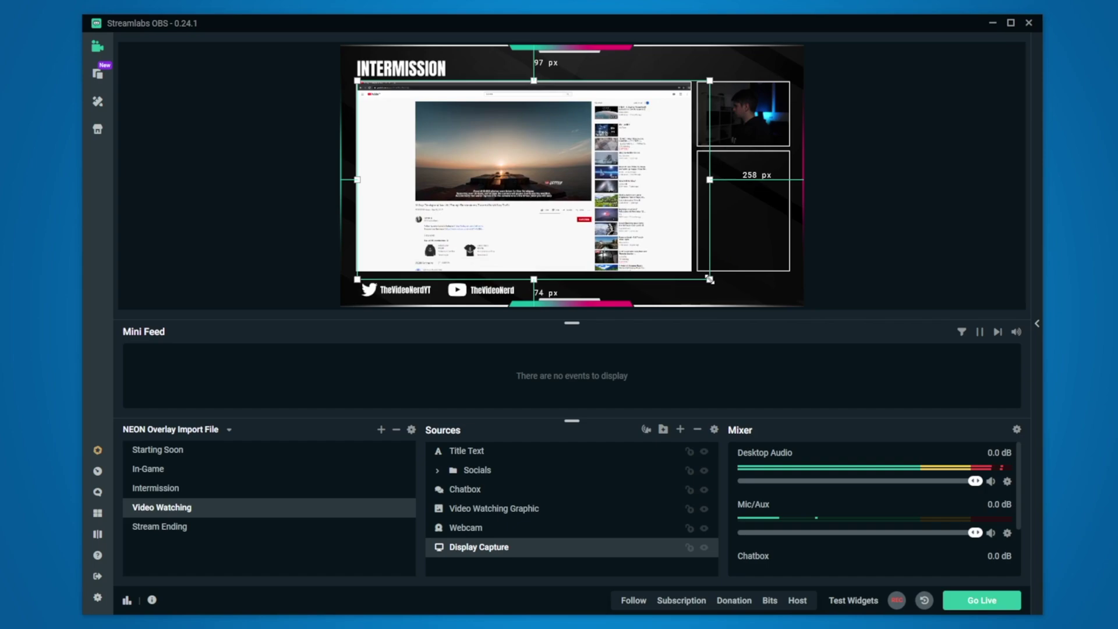
pyautogui.moveTo(694, 272); pyautogui.dragTo(691, 269)
pyautogui.click(887, 247)
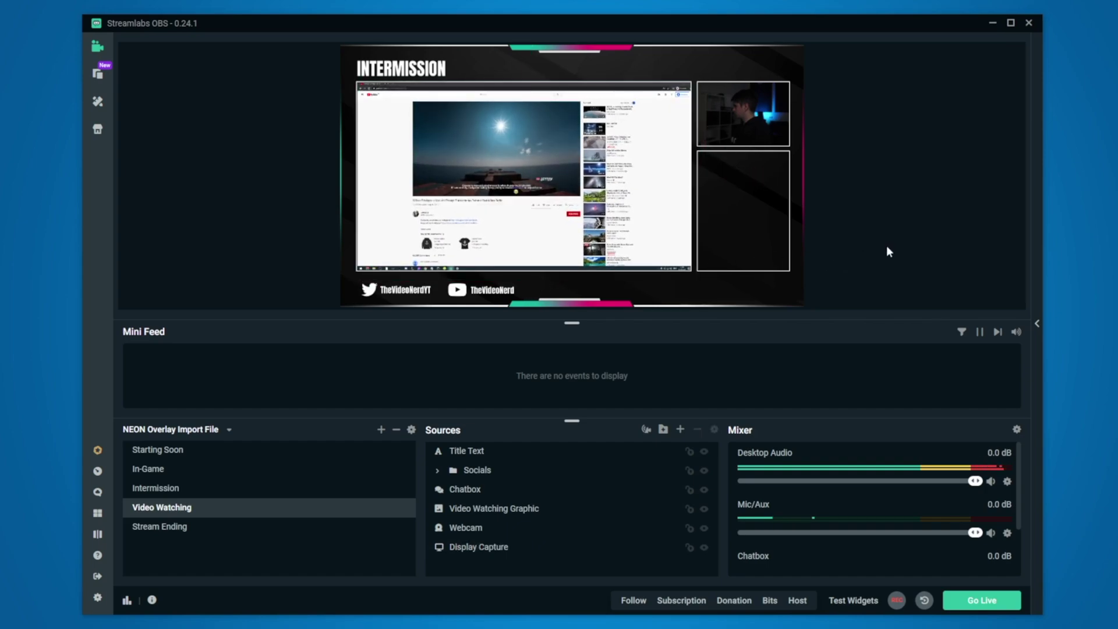
# Step: Resize the Chatbox widget to width 500 and height 650
pyautogui.click(474, 490)
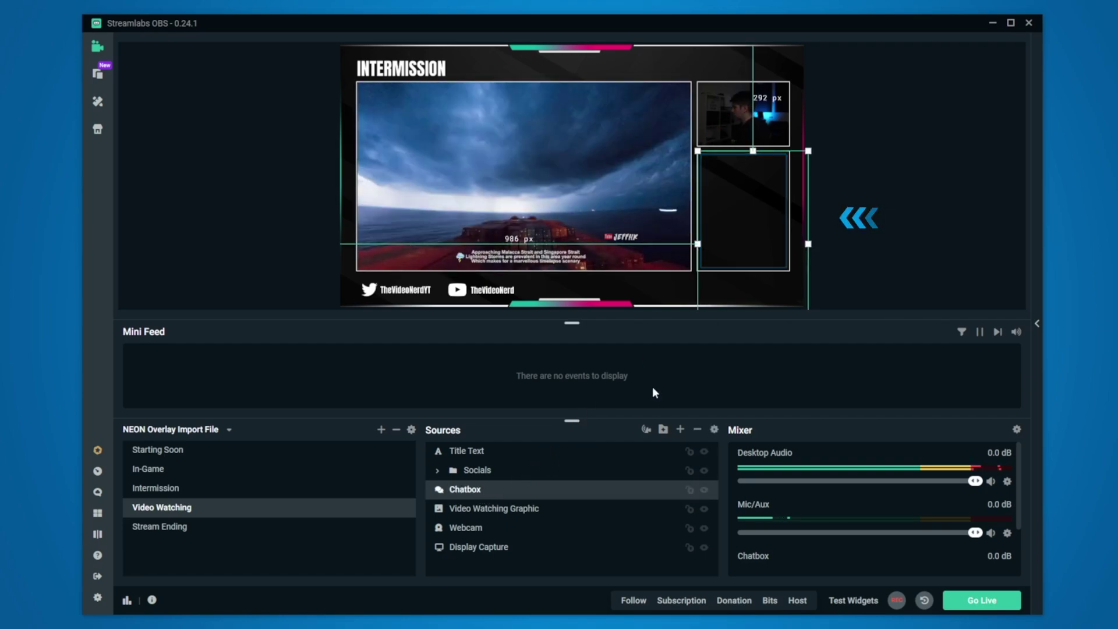
pyautogui.doubleClick(527, 490)
pyautogui.doubleClick(89, 93)
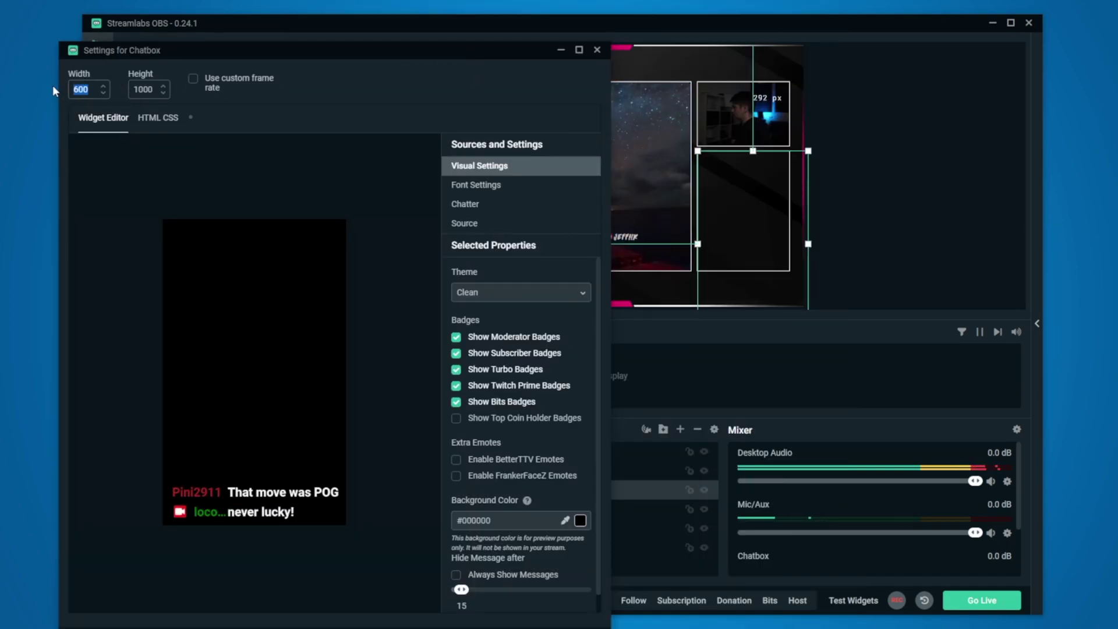
pyautogui.write('500')
pyautogui.press('Tab')
pyautogui.write('650')
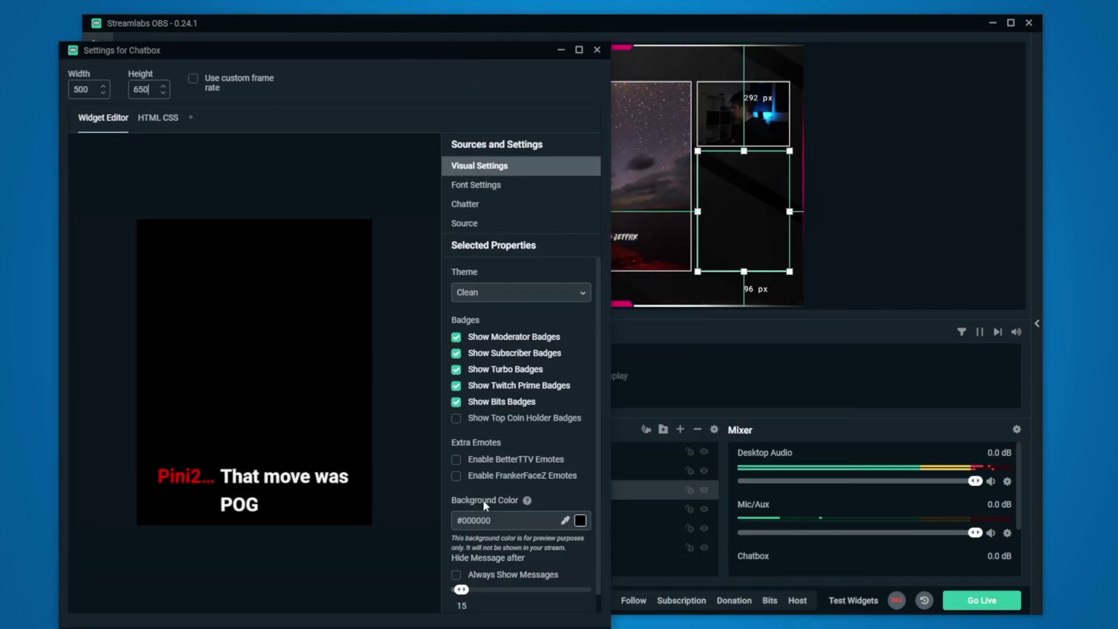
pyautogui.hotkey('alt', 'F4')
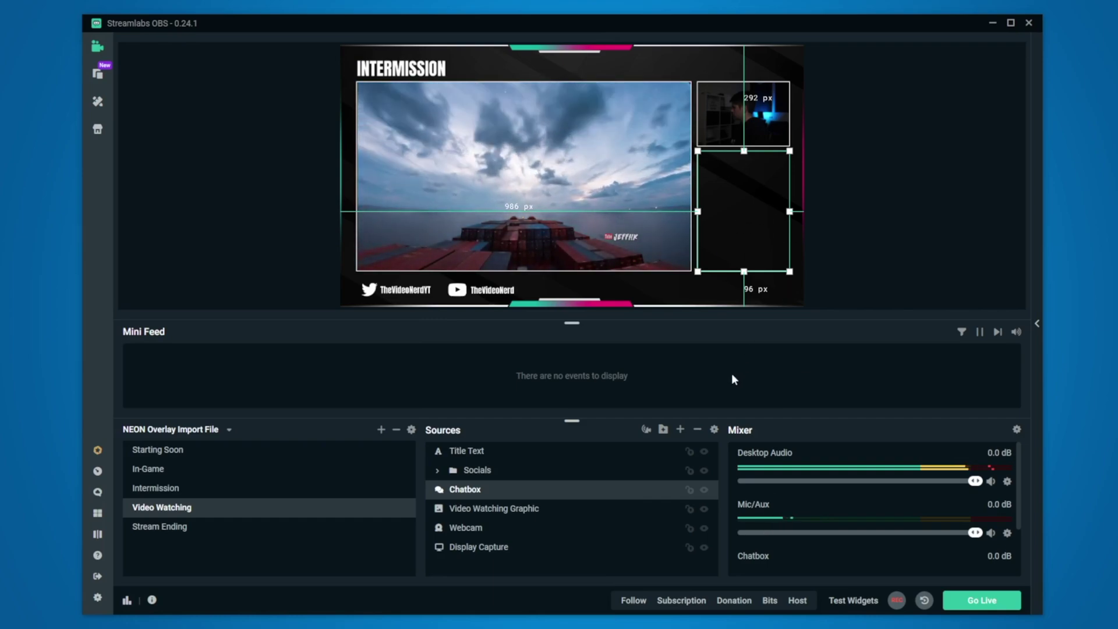
# Step: Show the Stream Ending scene, glance at the Socials group, and review the THANKS FOR WATCHING! text unchanged
pyautogui.click(169, 528)
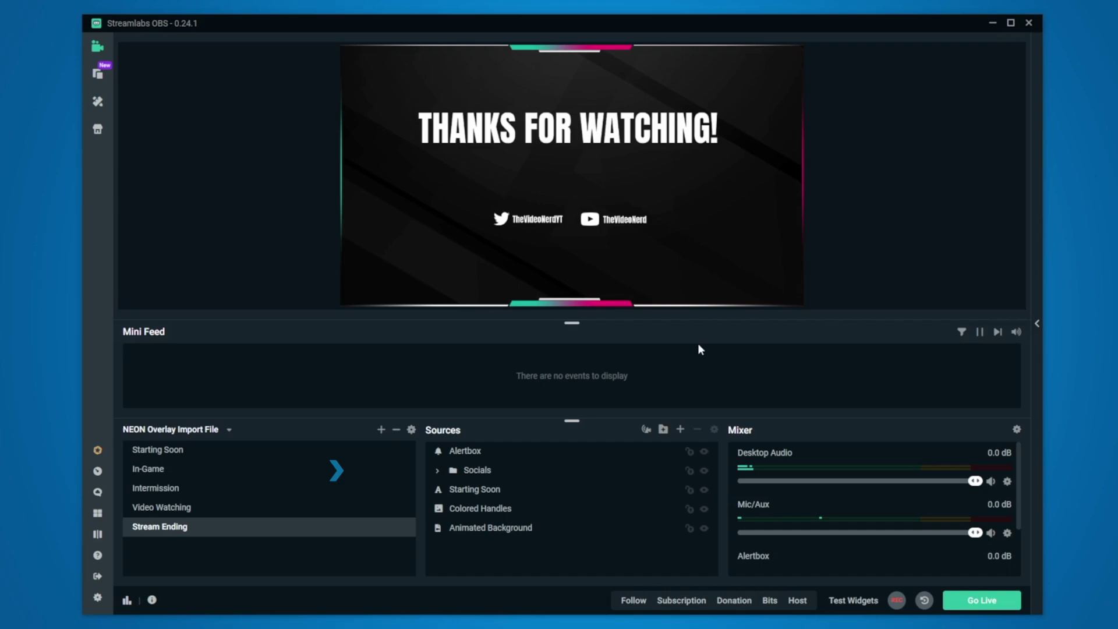
pyautogui.click(438, 472)
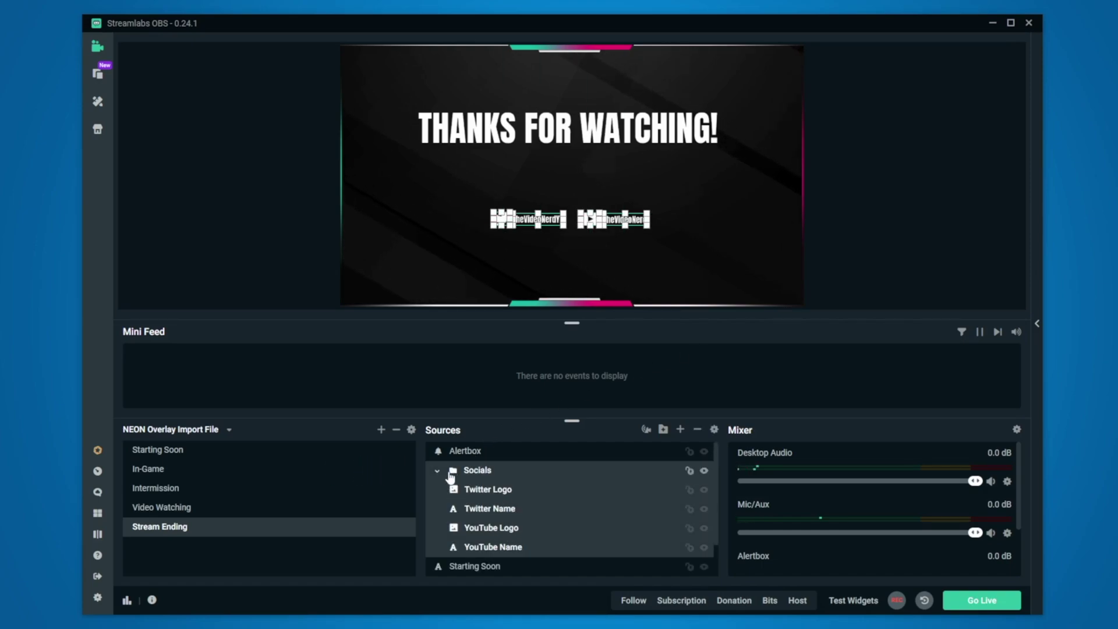
pyautogui.click(438, 473)
pyautogui.doubleClick(527, 489)
pyautogui.moveTo(616, 358); pyautogui.dragTo(511, 356)
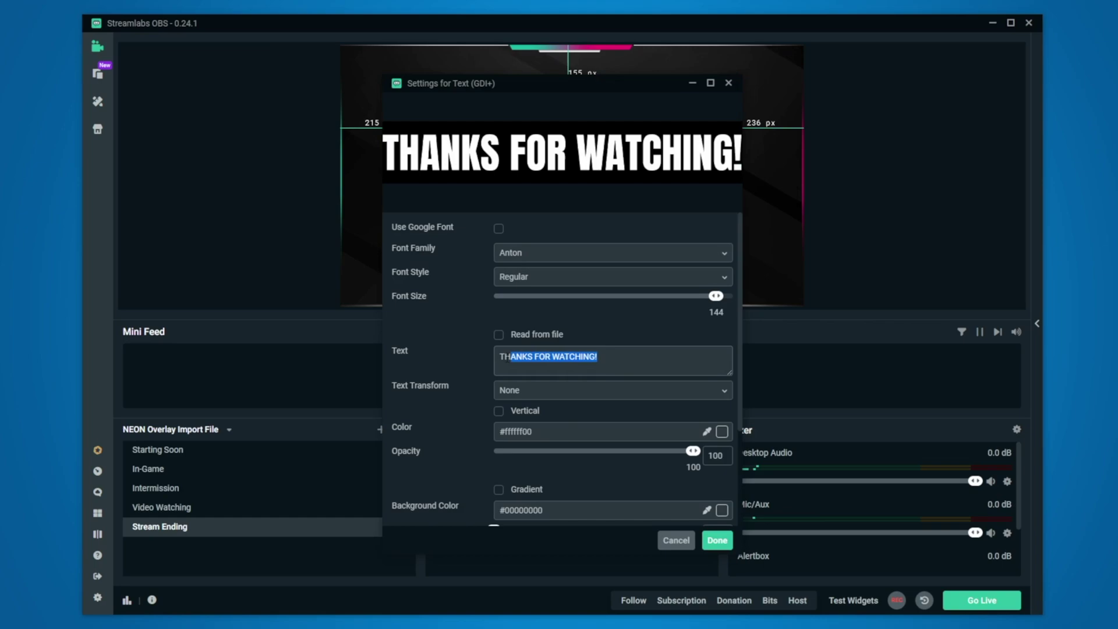
pyautogui.click(717, 540)
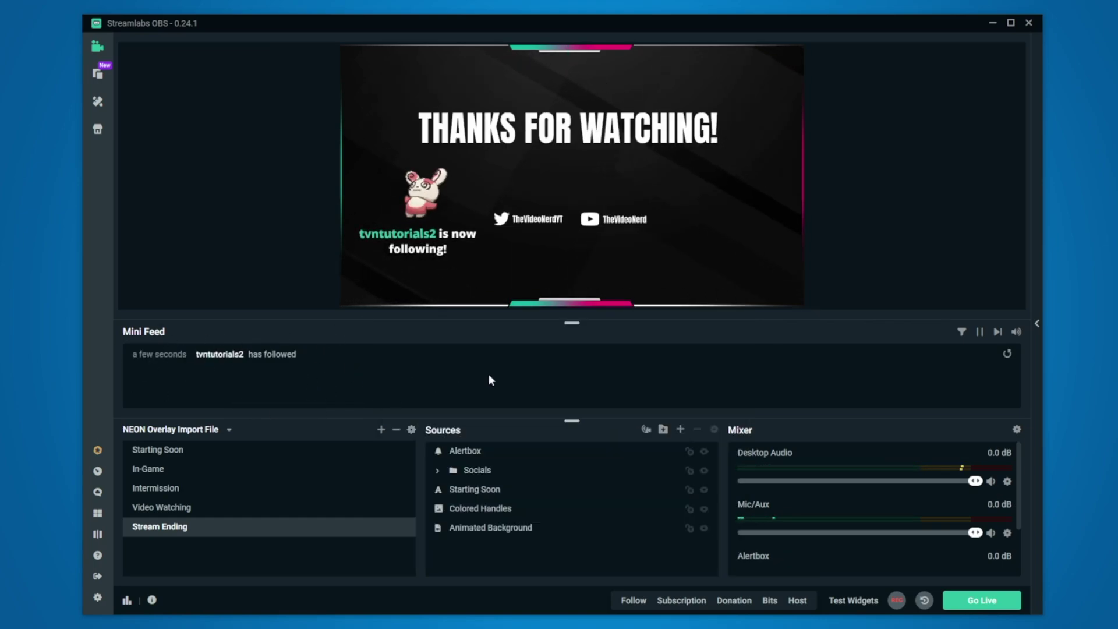
pyautogui.moveTo(564, 326)
pyautogui.mouseDown()
pyautogui.moveTo(572, 290)
pyautogui.moveTo(558, 322)
pyautogui.mouseUp()
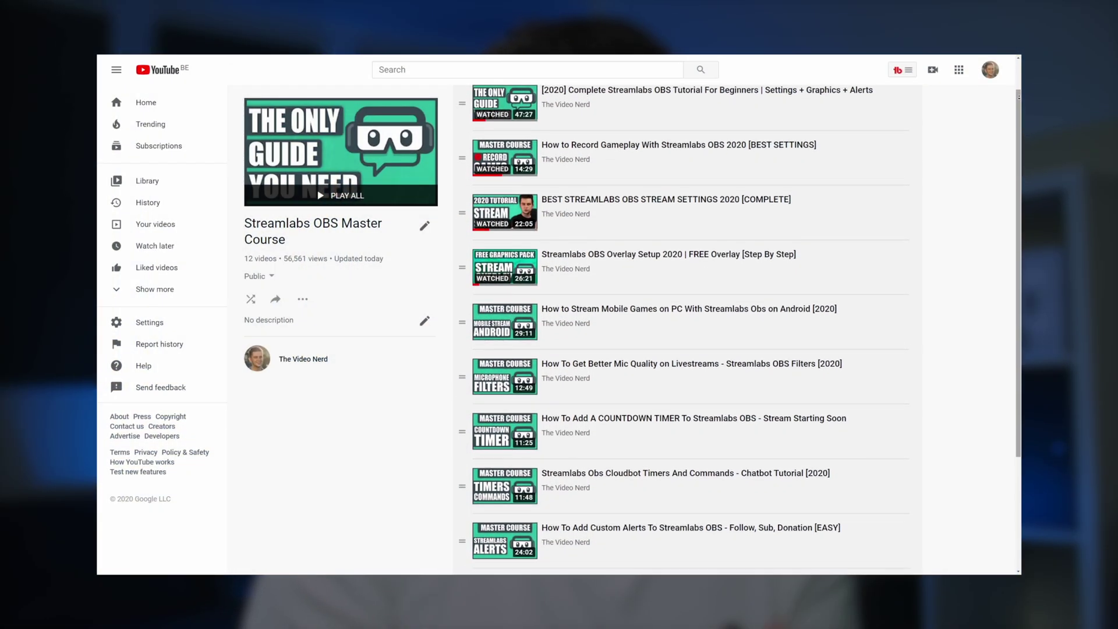
# Step: Scroll the Streamlabs OBS Master Course playlist down to the multistream tutorial video
pyautogui.scroll(-1, 687, 329)
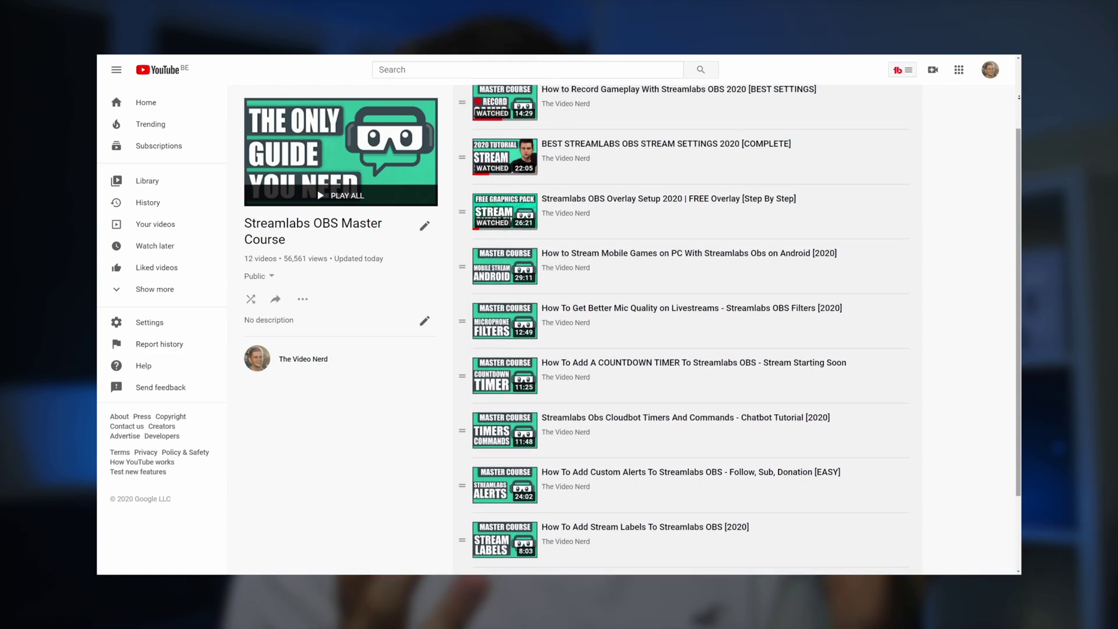
pyautogui.scroll(-1, 688, 329)
pyautogui.scroll(-1, 687, 329)
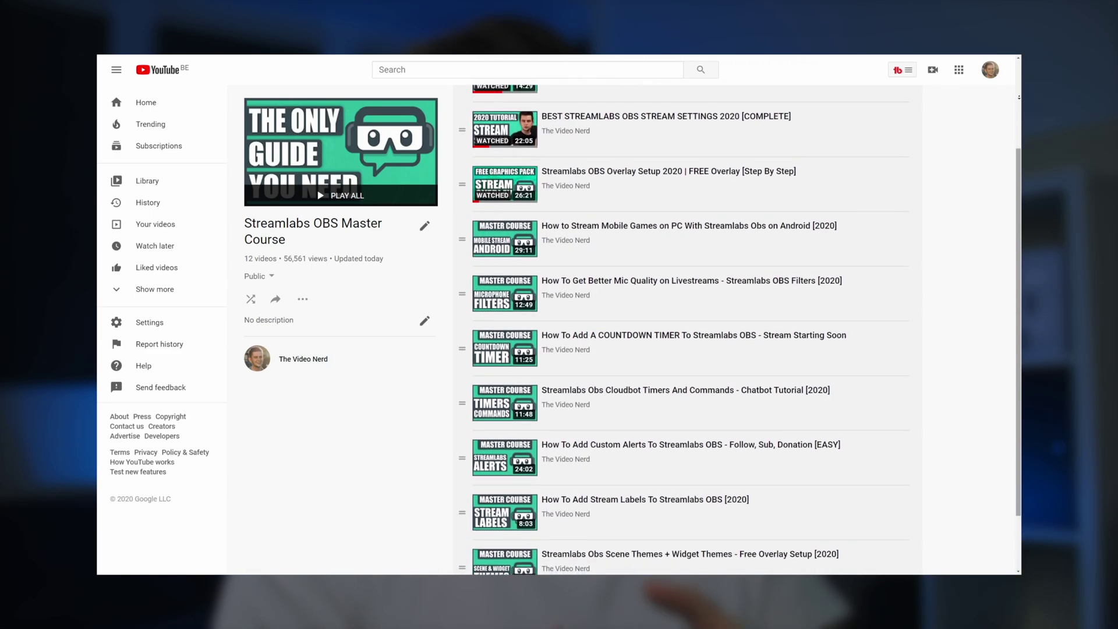
pyautogui.scroll(-1, 687, 329)
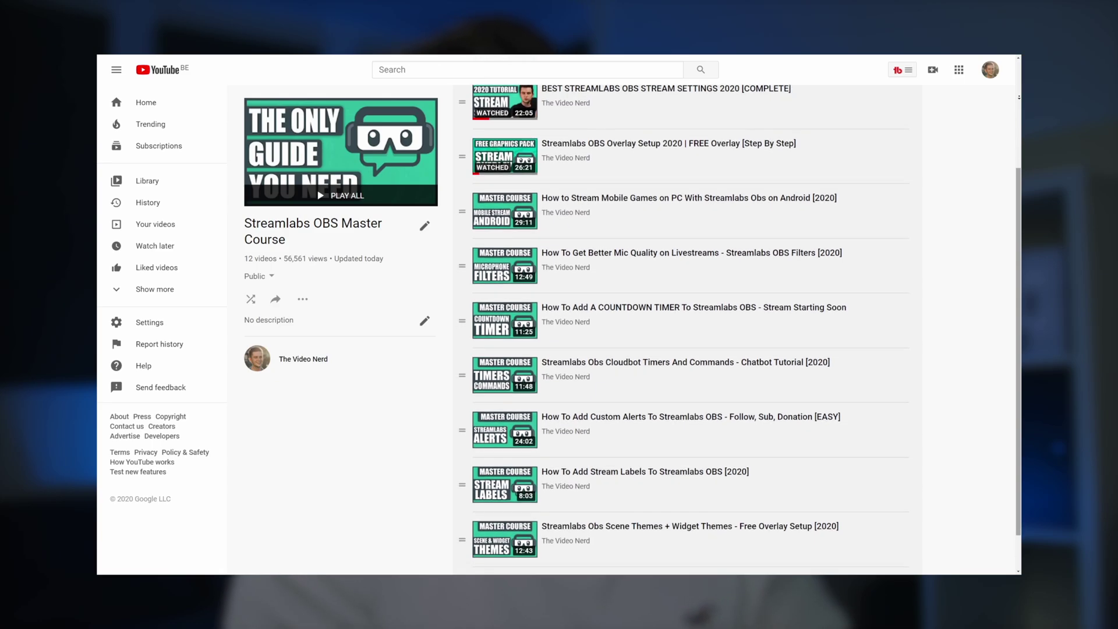
pyautogui.scroll(-1, 688, 329)
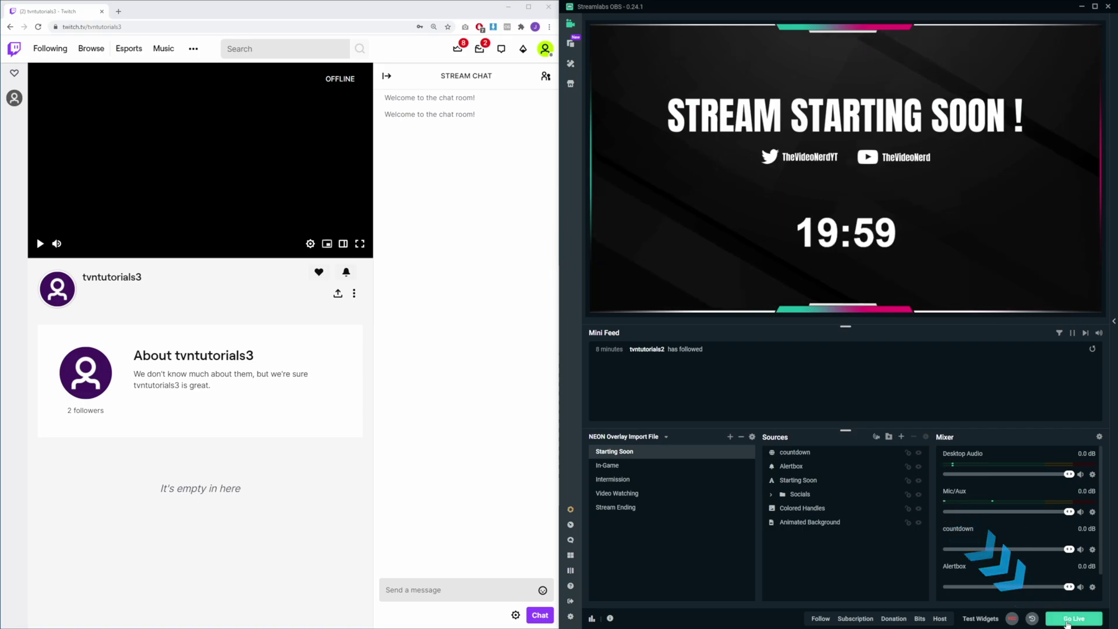
# Step: Go live on Twitch with title 'title' and game Overwatch, adding no tags
pyautogui.click(1063, 618)
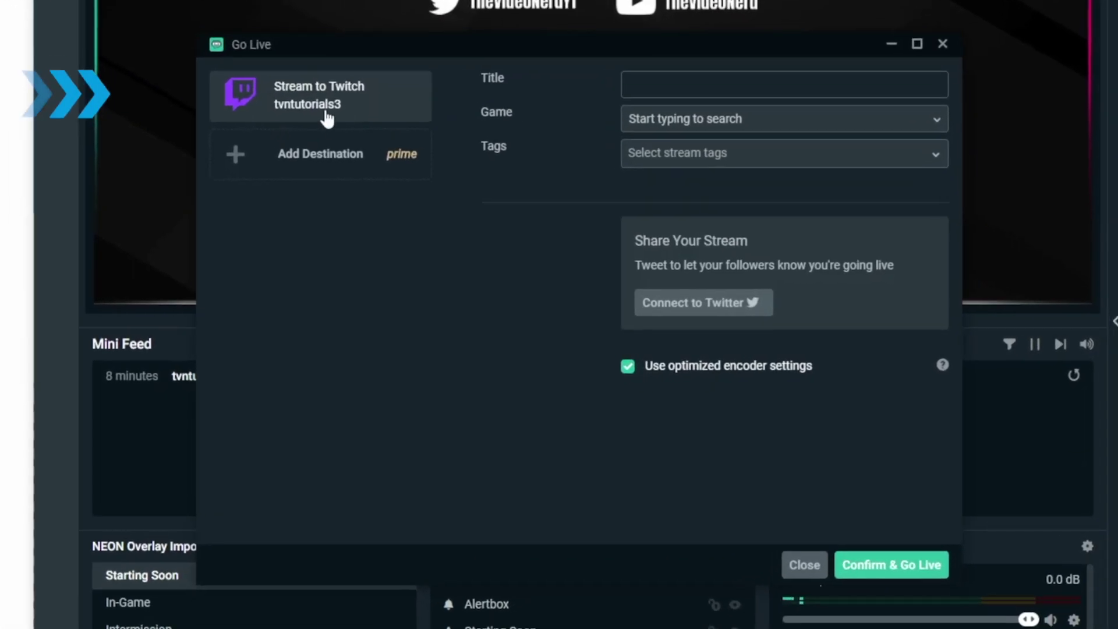
pyautogui.click(753, 131)
pyautogui.write('title')
pyautogui.click(664, 113)
pyautogui.write('overwatch')
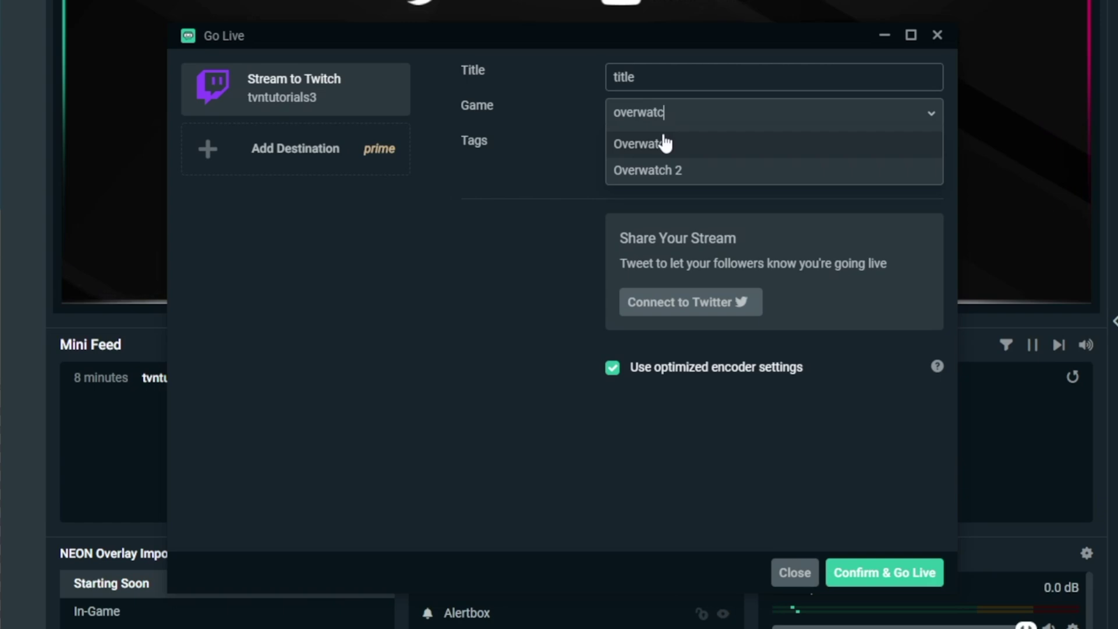
pyautogui.click(664, 142)
pyautogui.click(665, 149)
pyautogui.click(551, 203)
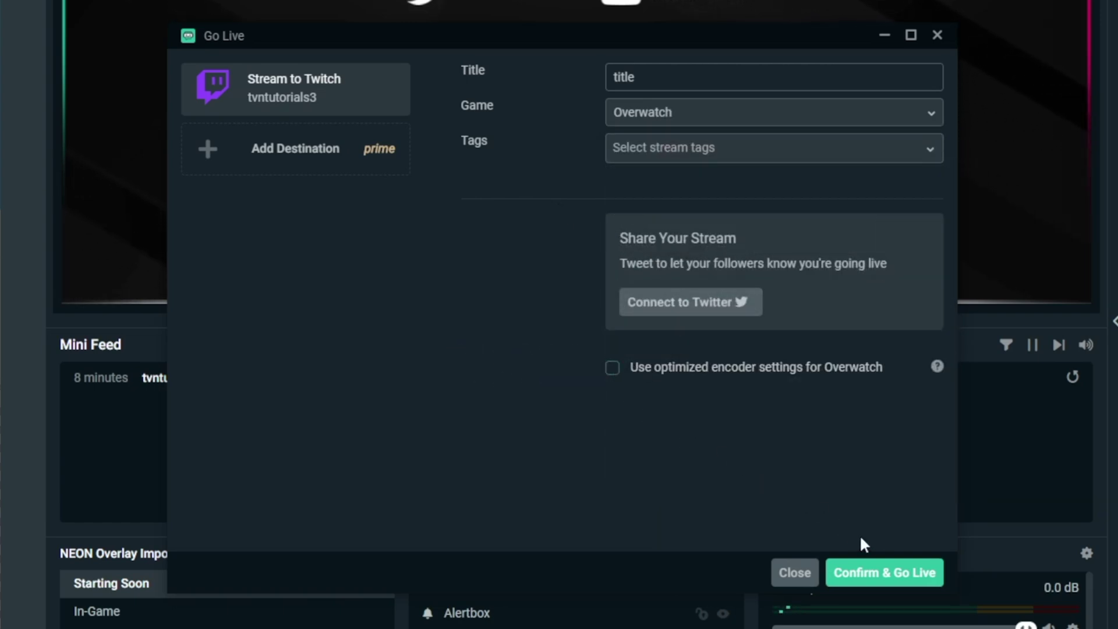
pyautogui.click(902, 577)
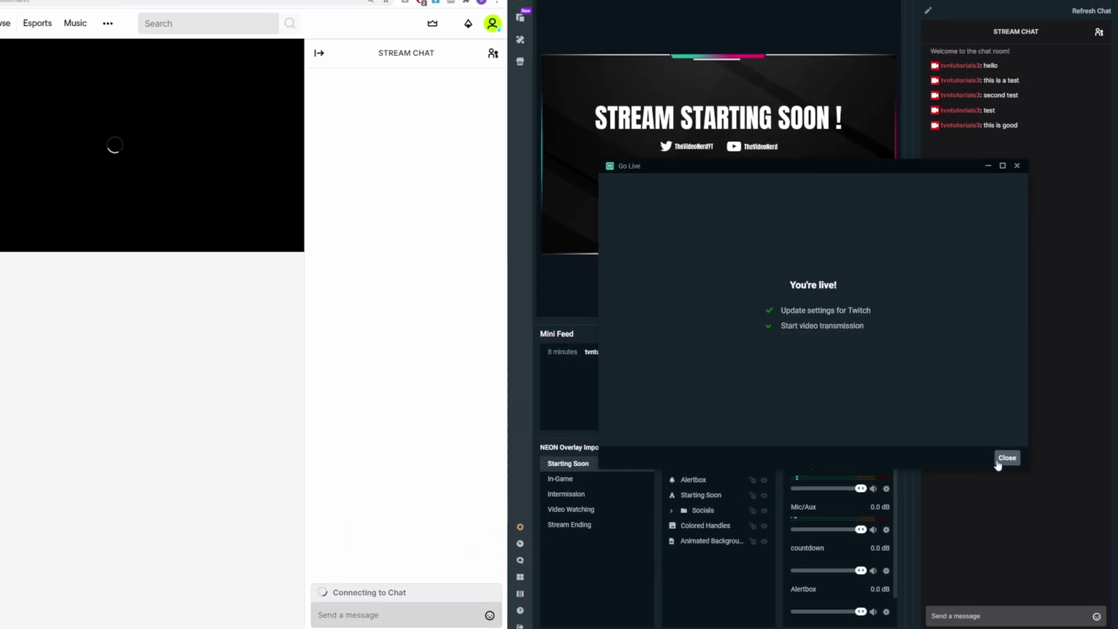
# Step: Dismiss the "You're live!" confirmation so the Twitch channel shows the running broadcast
pyautogui.click(1016, 446)
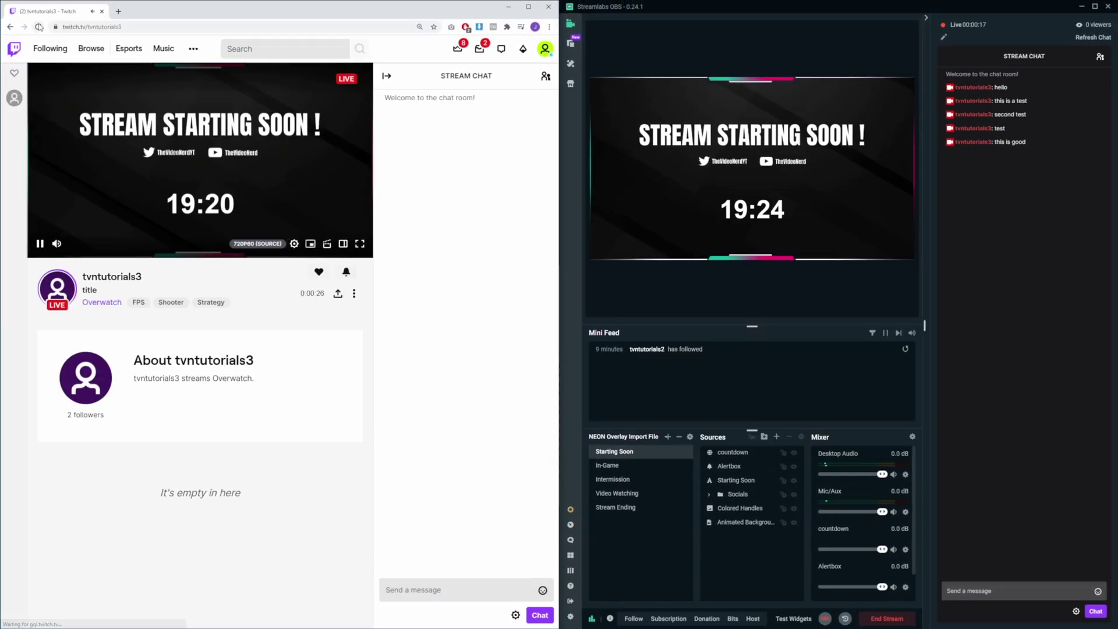